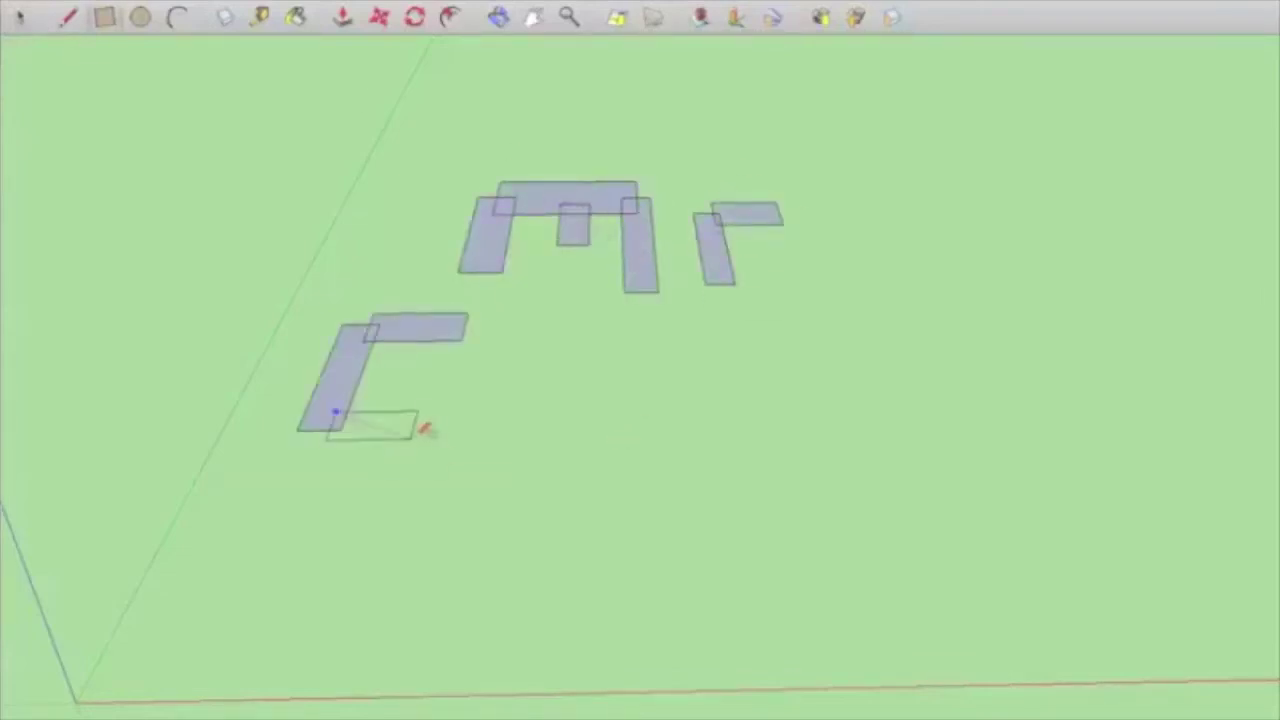
- Finish the letter G with rectangles for its lower bar, short inner stem and middle crossbar
{"action": "left_click_drag", "start_coordinate": [419, 434], "coordinate": [411, 439]}
{"action": "left_click_drag", "start_coordinate": [421, 393], "coordinate": [407, 411]}
{"action": "left_click_drag", "start_coordinate": [388, 394], "coordinate": [459, 378]}
- Complete the letter A beside the G with rectangles for its legs and crossbar
{"action": "left_click_drag", "start_coordinate": [505, 331], "coordinate": [519, 443]}
{"action": "left_click_drag", "start_coordinate": [520, 346], "coordinate": [622, 444]}
{"action": "left_click_drag", "start_coordinate": [518, 367], "coordinate": [585, 393]}
- Draw the letter F after the A, with a tall stem and two overlapping horizontal rectangles
{"action": "left_click", "coordinate": [67, 17]}
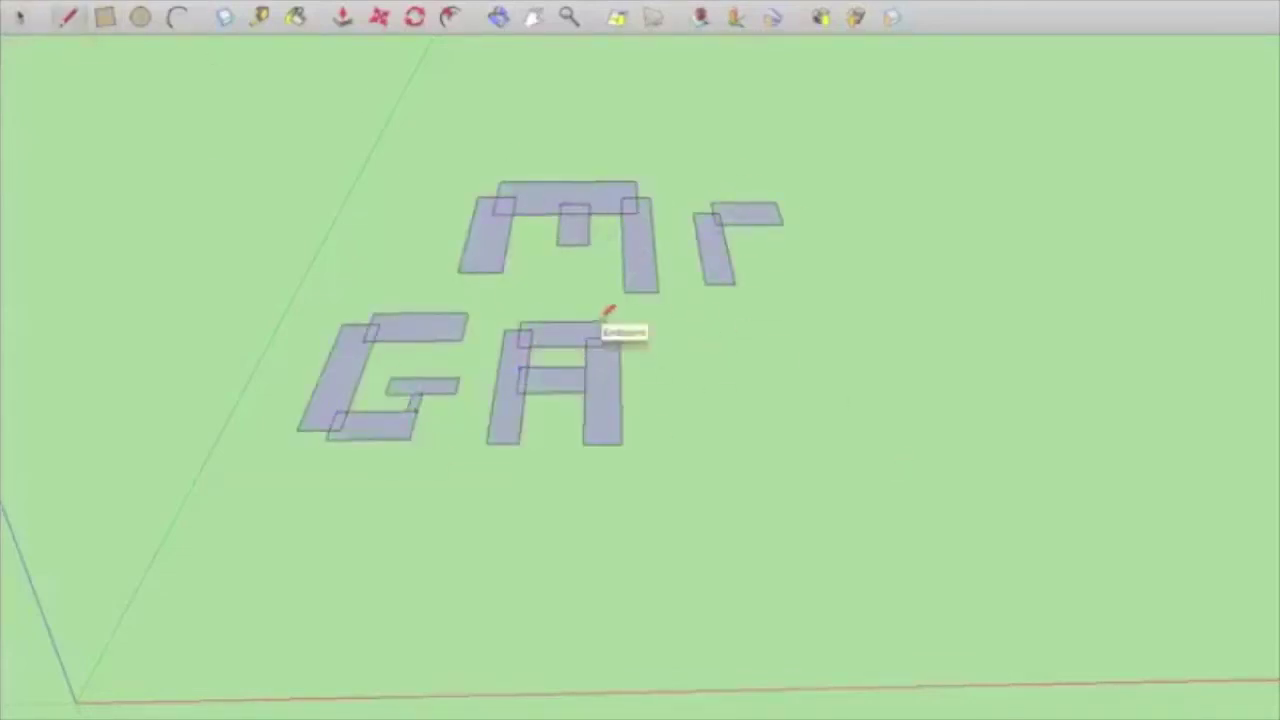
{"action": "left_click_drag", "start_coordinate": [716, 446], "coordinate": [697, 320]}
{"action": "key", "text": "r"}
{"action": "mouse_move", "coordinate": [697, 320]}
{"action": "left_mouse_down"}
{"action": "mouse_move", "coordinate": [754, 386]}
{"action": "mouse_move", "coordinate": [761, 442]}
{"action": "mouse_move", "coordinate": [822, 341]}
{"action": "left_mouse_up"}
{"action": "left_click_drag", "start_coordinate": [726, 367], "coordinate": [831, 390]}
- Add an apostrophe and a letter s after the F, using two horizontal bars joined by diagonal lines
{"action": "left_click_drag", "start_coordinate": [911, 351], "coordinate": [937, 335]}
{"action": "left_click_drag", "start_coordinate": [898, 378], "coordinate": [988, 397]}
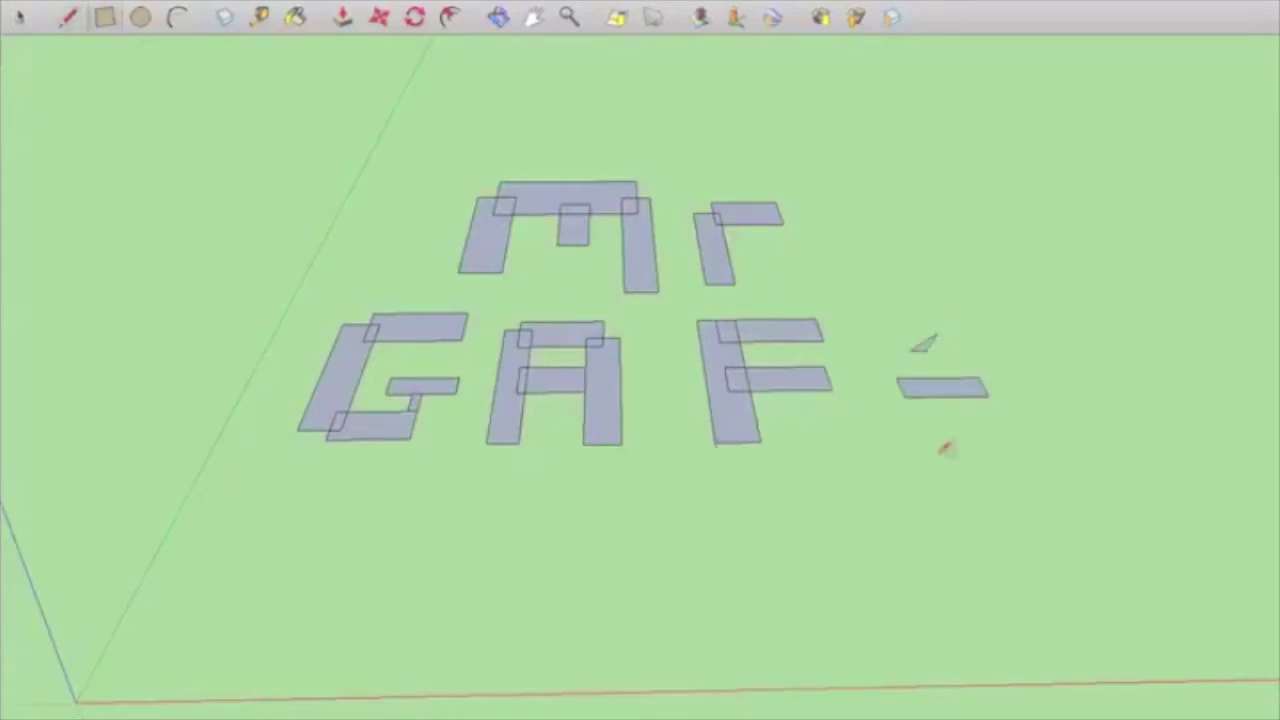
{"action": "left_click_drag", "start_coordinate": [923, 453], "coordinate": [1000, 434]}
{"action": "left_click", "coordinate": [67, 17]}
{"action": "left_click", "coordinate": [905, 398]}
{"action": "left_click", "coordinate": [956, 434]}
{"action": "left_click", "coordinate": [941, 398]}
- Build a capital S from overlapping rectangles on a new row below the G
{"action": "left_click", "coordinate": [104, 17]}
{"action": "left_click_drag", "start_coordinate": [438, 506], "coordinate": [336, 572]}
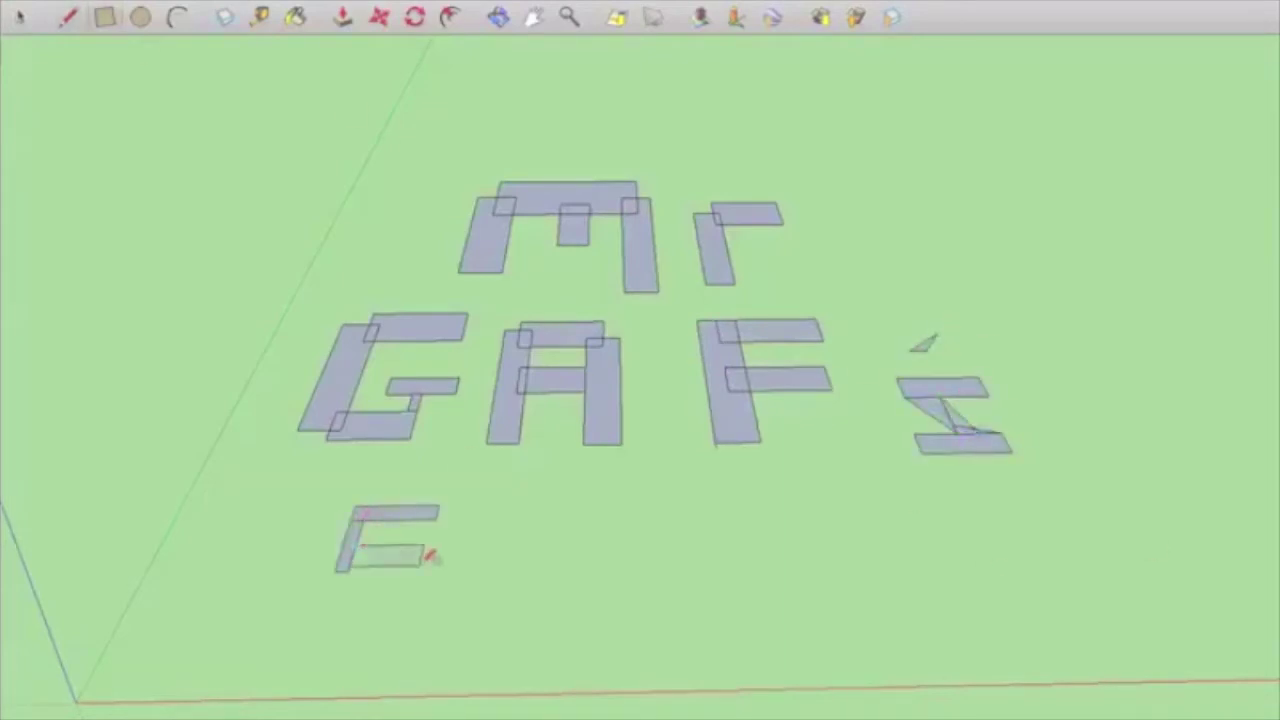
{"action": "left_click", "coordinate": [423, 564]}
{"action": "left_click_drag", "start_coordinate": [424, 545], "coordinate": [386, 605]}
{"action": "left_click_drag", "start_coordinate": [325, 606], "coordinate": [412, 591]}
- Draw the letters k and e after the capital S with single lines
{"action": "left_click", "coordinate": [457, 532]}
{"action": "key", "text": "l"}
{"action": "left_click_drag", "start_coordinate": [478, 522], "coordinate": [476, 612]}
{"action": "left_click_drag", "start_coordinate": [506, 563], "coordinate": [478, 565]}
{"action": "left_click_drag", "start_coordinate": [478, 565], "coordinate": [510, 606]}
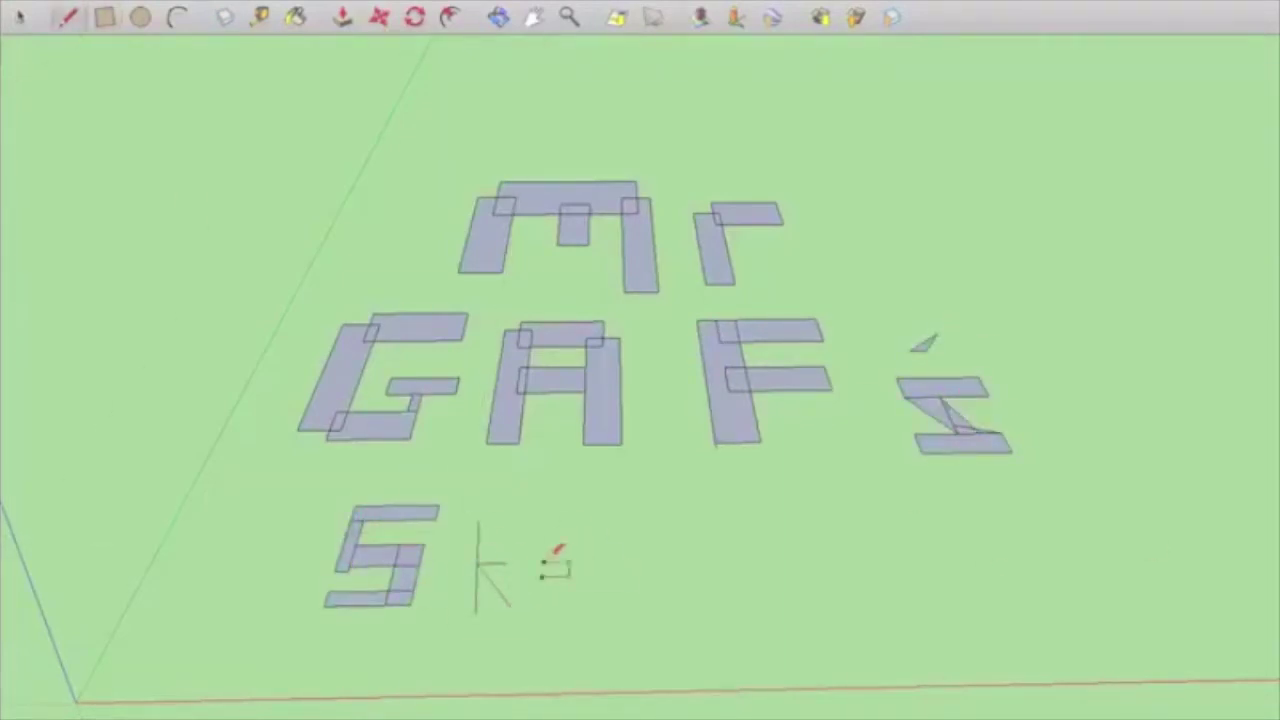
{"action": "left_click_drag", "start_coordinate": [543, 562], "coordinate": [542, 598]}
{"action": "left_click_drag", "start_coordinate": [542, 598], "coordinate": [568, 598]}
- Continue the word with line-drawn letters t, c and h
{"action": "left_click_drag", "start_coordinate": [616, 526], "coordinate": [616, 610]}
{"action": "left_click", "coordinate": [698, 552]}
{"action": "left_click", "coordinate": [674, 575]}
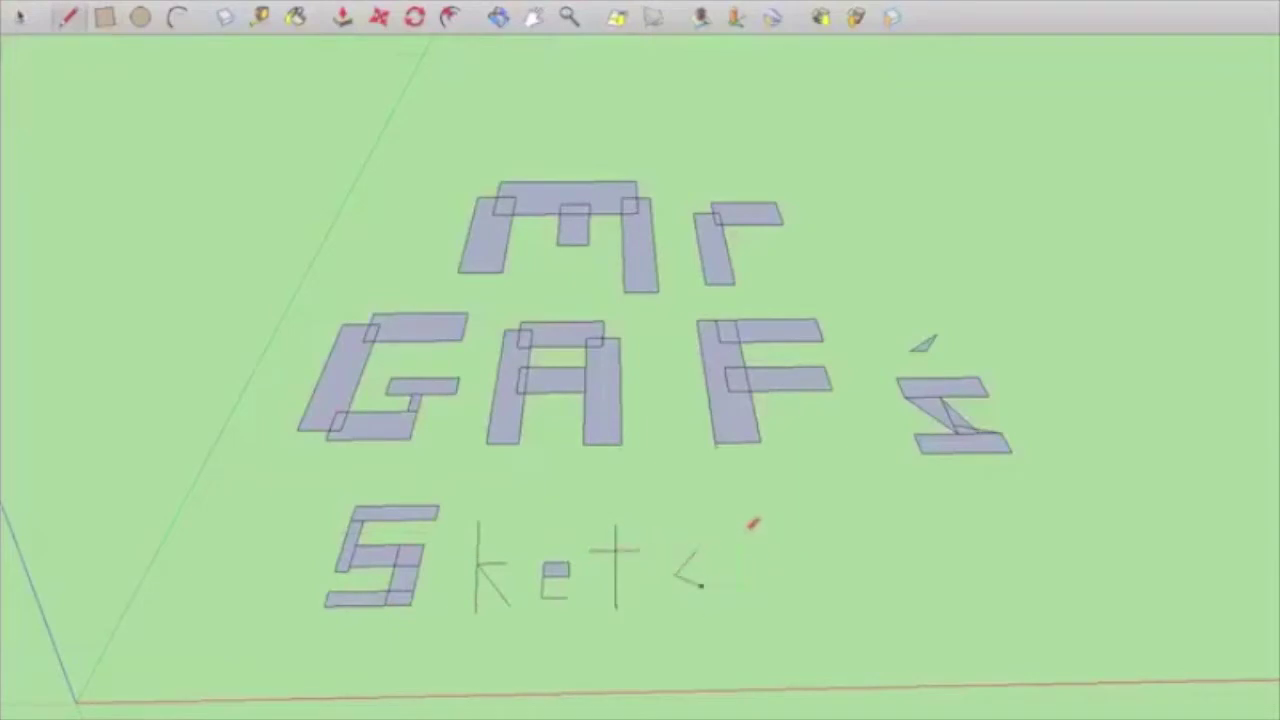
{"action": "left_click_drag", "start_coordinate": [730, 505], "coordinate": [742, 586]}
{"action": "left_click_drag", "start_coordinate": [737, 549], "coordinate": [765, 548]}
{"action": "left_click_drag", "start_coordinate": [765, 548], "coordinate": [771, 586]}
- Finish the word Sketchup by drawing the letters u and p with lines
{"action": "left_click_drag", "start_coordinate": [812, 545], "coordinate": [822, 582]}
{"action": "left_click_drag", "start_coordinate": [822, 582], "coordinate": [849, 582]}
{"action": "mouse_move", "coordinate": [849, 582]}
{"action": "left_mouse_down"}
{"action": "mouse_move", "coordinate": [838, 545]}
{"action": "mouse_move", "coordinate": [863, 580]}
{"action": "left_mouse_up"}
{"action": "left_click_drag", "start_coordinate": [918, 647], "coordinate": [899, 541]}
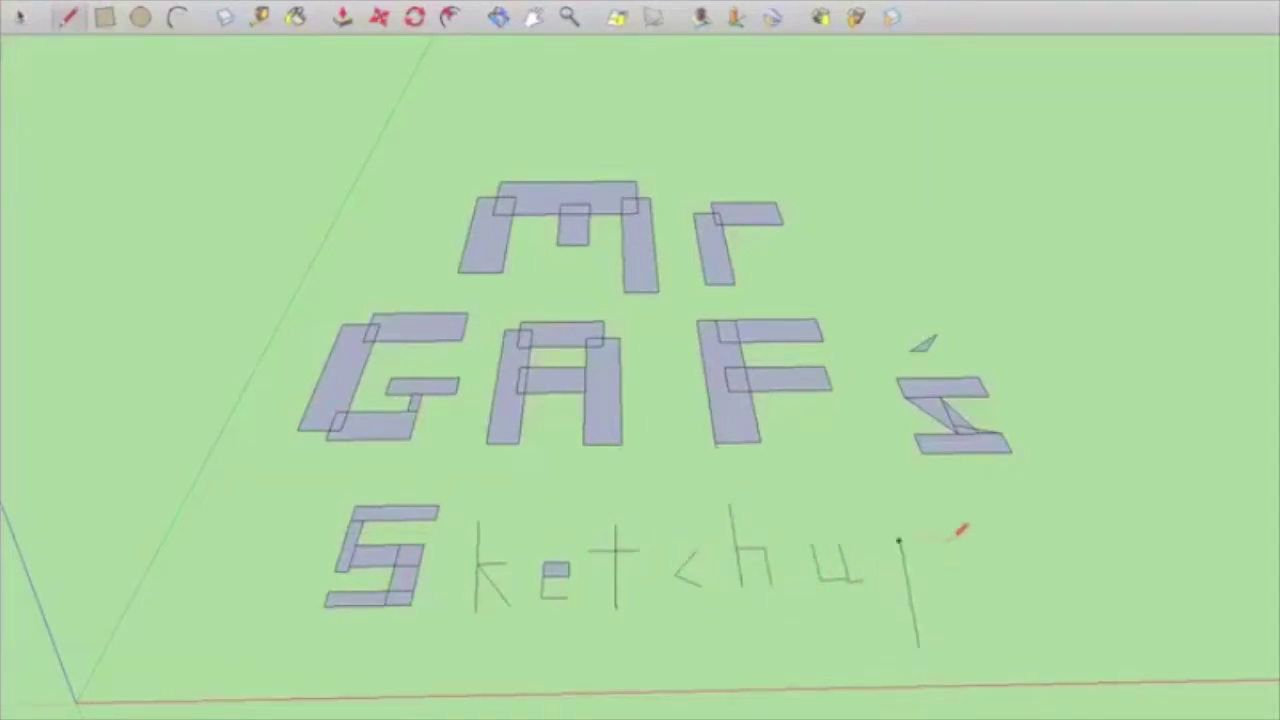
{"action": "left_click", "coordinate": [958, 537]}
{"action": "left_click", "coordinate": [962, 573]}
{"action": "left_click", "coordinate": [906, 574]}
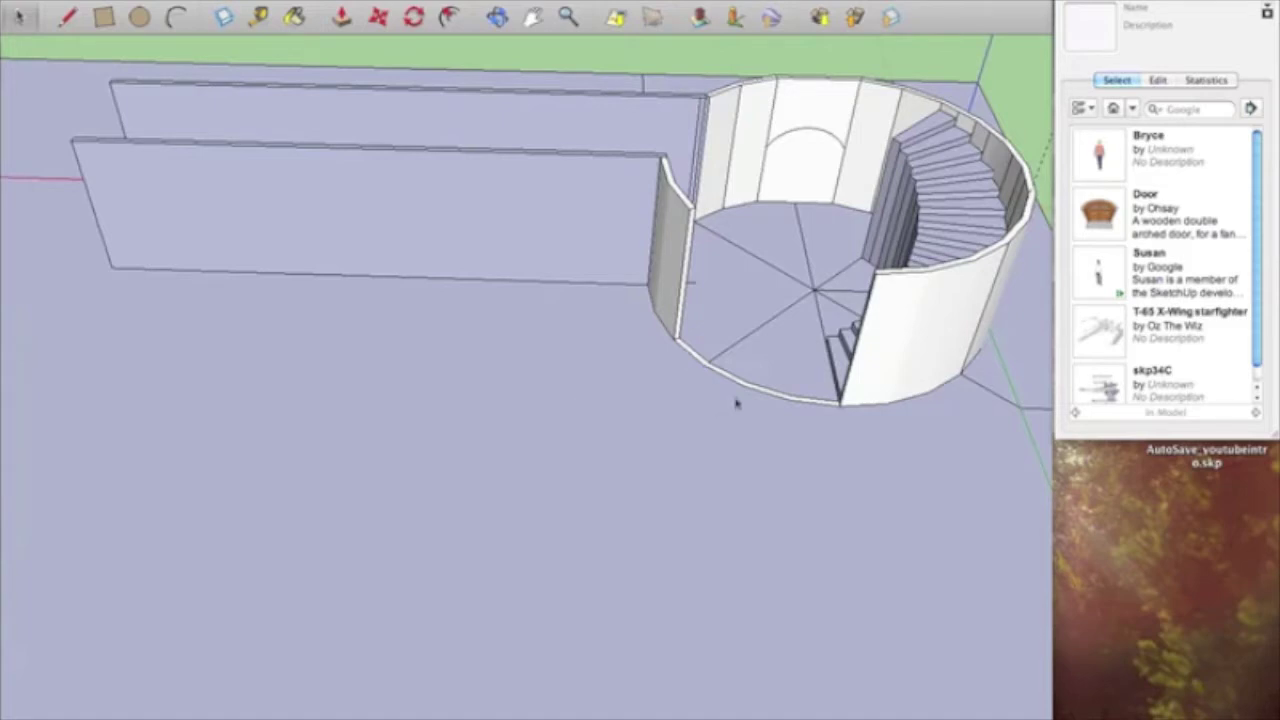
- Examine the round staircase room, its wall openings and the adjoining corridor walls from several angles
{"action": "middle_click_drag", "start_coordinate": [736, 403], "coordinate": [729, 270]}
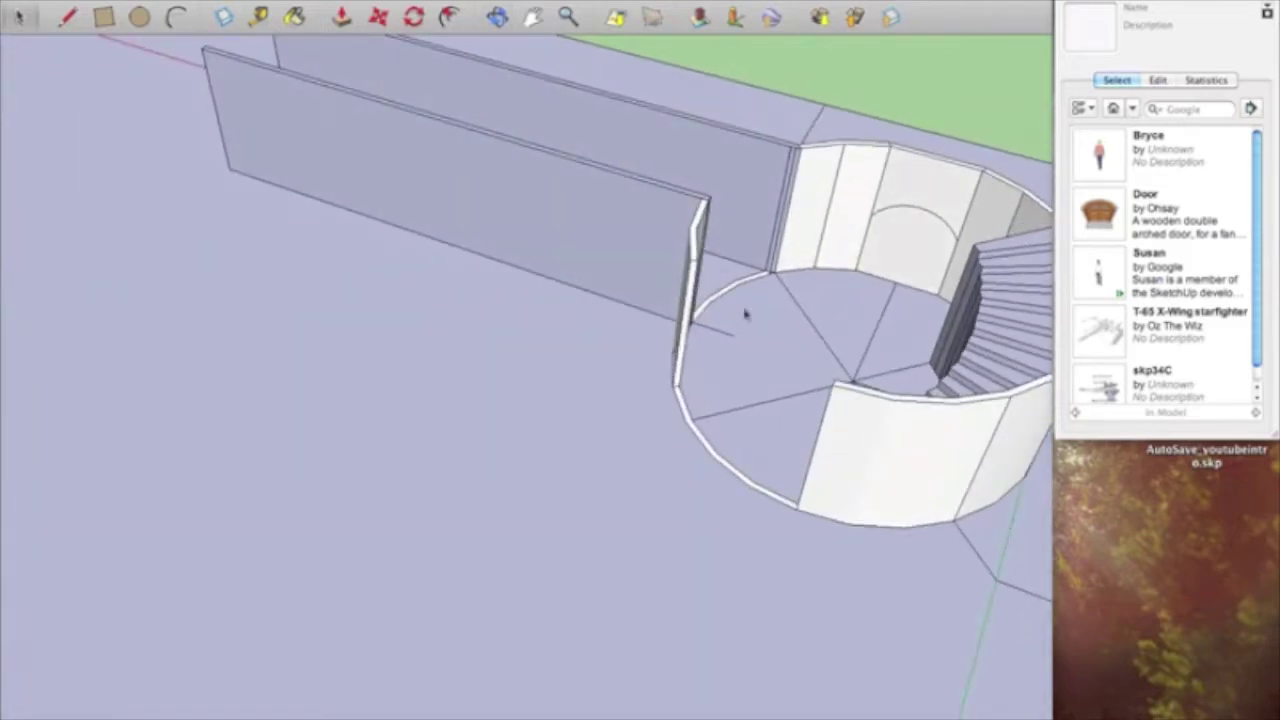
{"action": "middle_click_drag", "start_coordinate": [726, 540], "coordinate": [812, 499]}
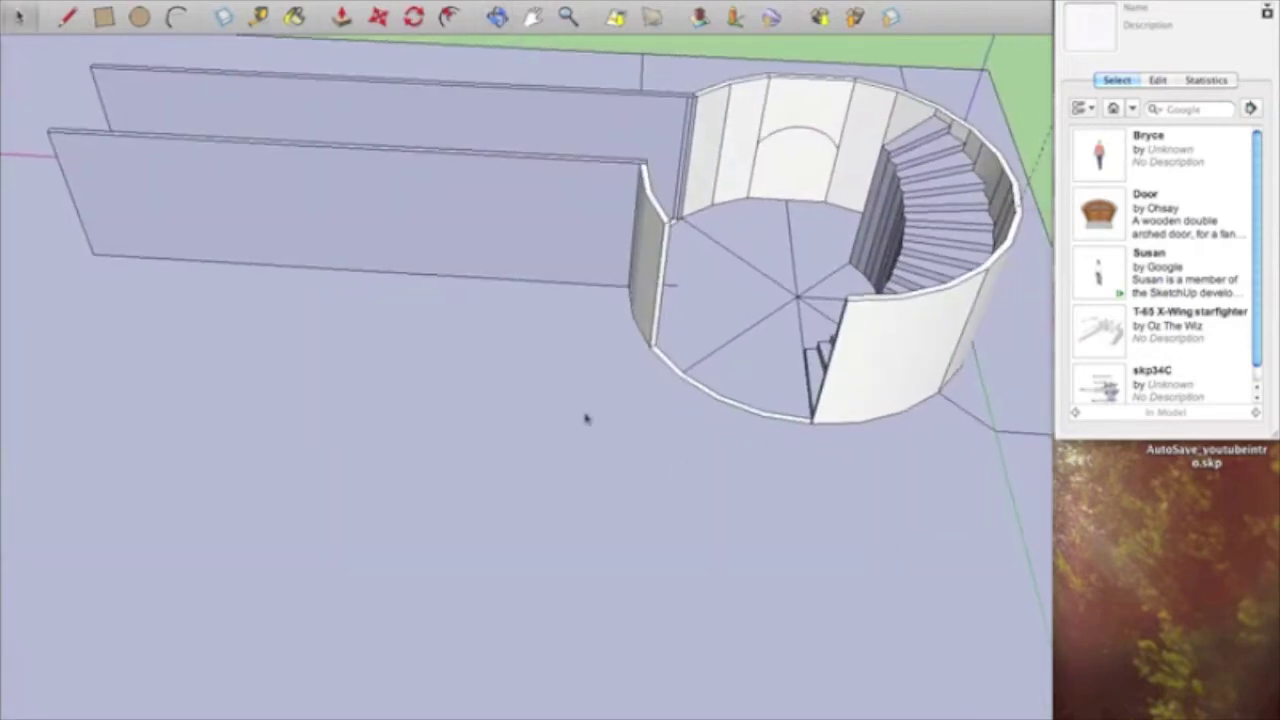
{"action": "scroll", "coordinate": [586, 424], "scroll_direction": "down", "scroll_amount": 3}
{"action": "scroll", "coordinate": [470, 447], "scroll_direction": "down", "scroll_amount": 1}
{"action": "scroll", "coordinate": [83, 479], "scroll_direction": "down", "scroll_amount": 2}
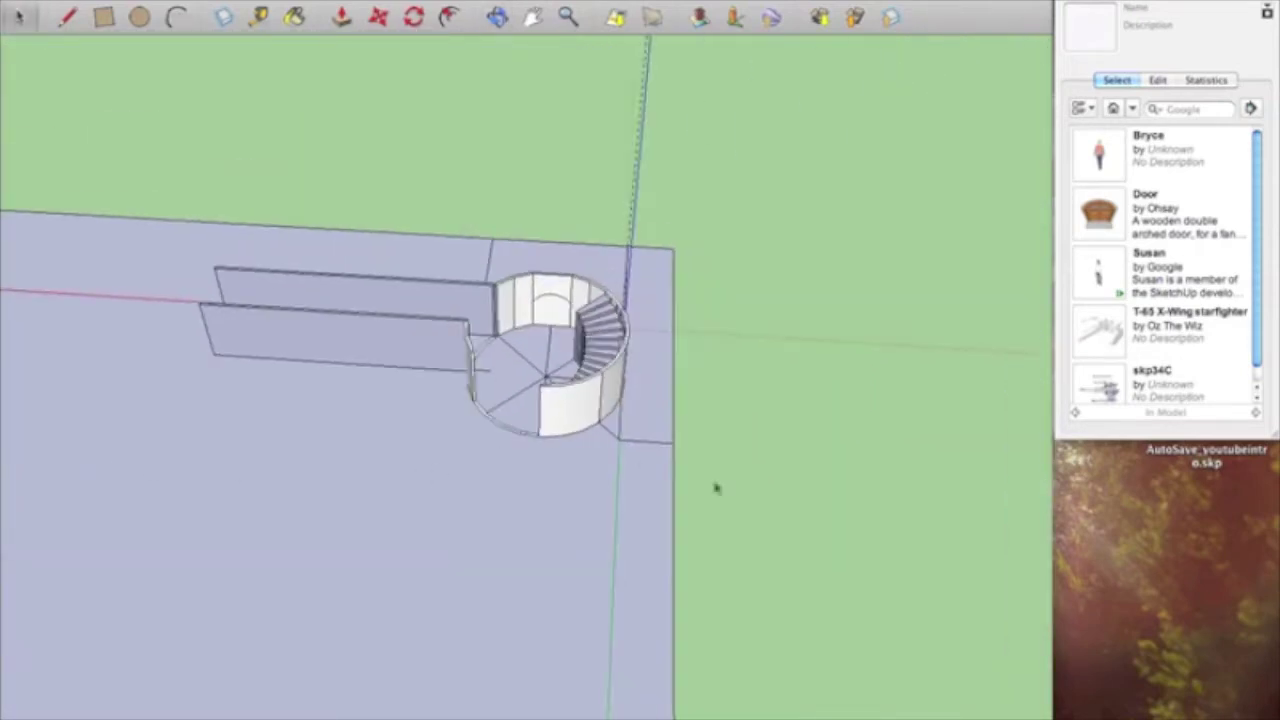
{"action": "middle_click_drag", "start_coordinate": [716, 488], "coordinate": [572, 478]}
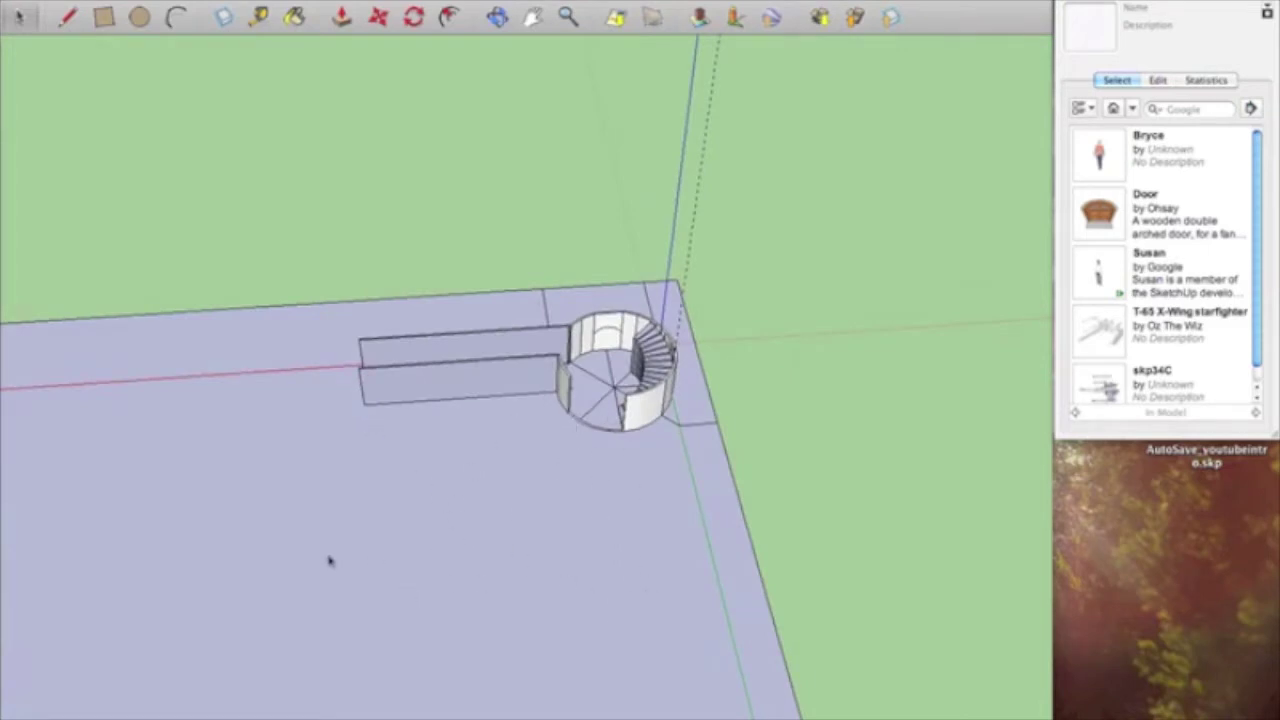
{"action": "scroll", "coordinate": [168, 562], "scroll_direction": "down", "scroll_amount": 1}
{"action": "scroll", "coordinate": [590, 540], "scroll_direction": "down", "scroll_amount": 1}
{"action": "middle_click_drag", "start_coordinate": [463, 579], "coordinate": [491, 511]}
{"action": "scroll", "coordinate": [491, 511], "scroll_direction": "up", "scroll_amount": 5}
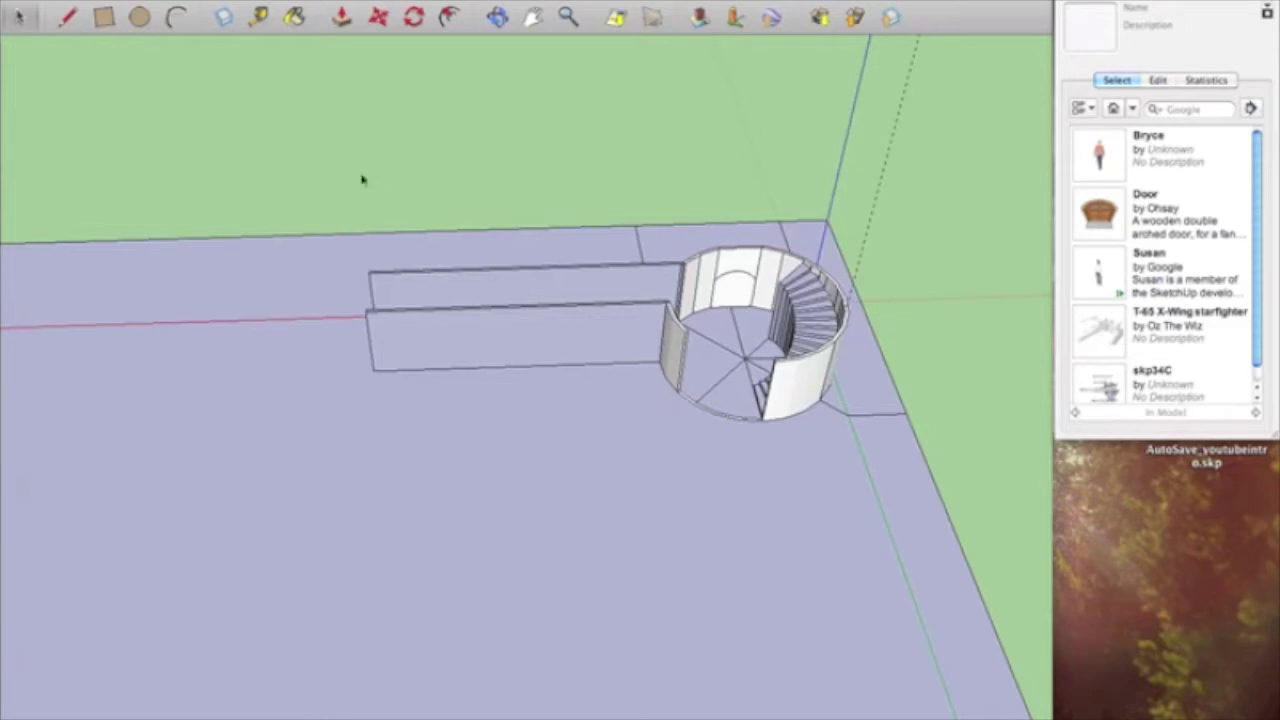
- Try to draw a floor line from the curved wall's end at the front opening, parallel to the green axis
{"action": "key", "text": "l"}
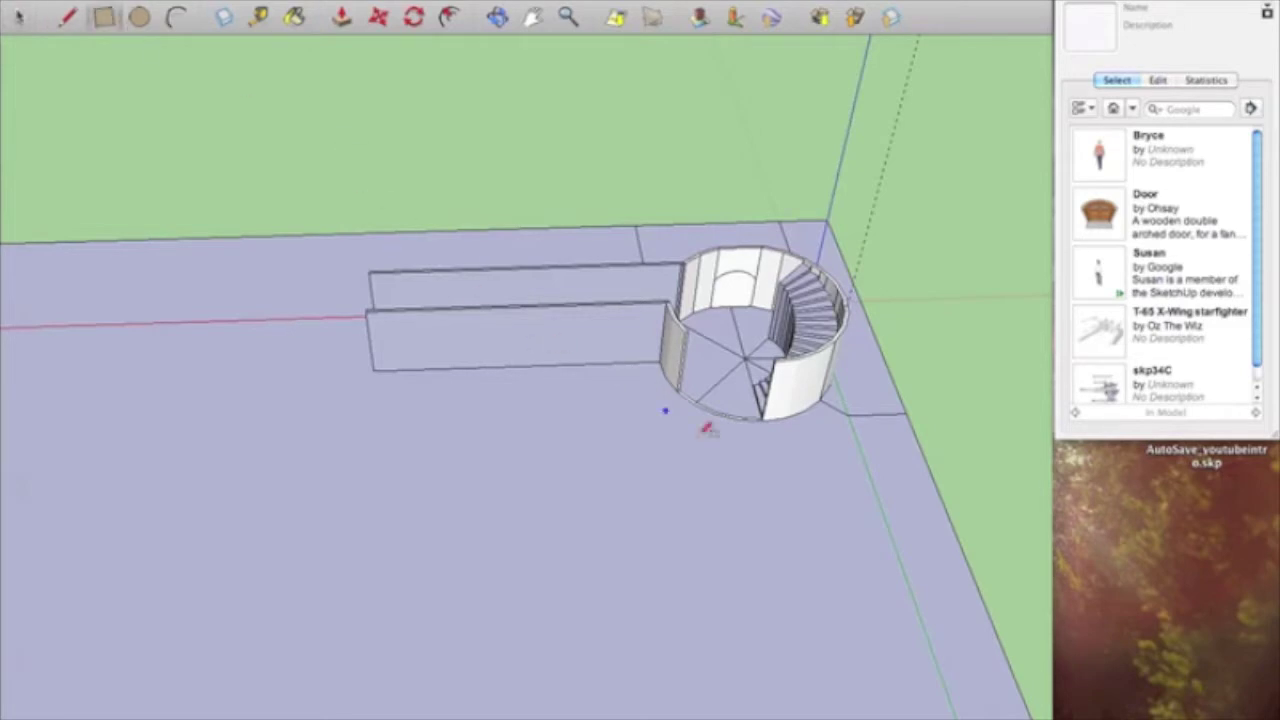
{"action": "scroll", "coordinate": [690, 378], "scroll_direction": "up", "scroll_amount": 5}
{"action": "scroll", "coordinate": [694, 381], "scroll_direction": "up", "scroll_amount": 2}
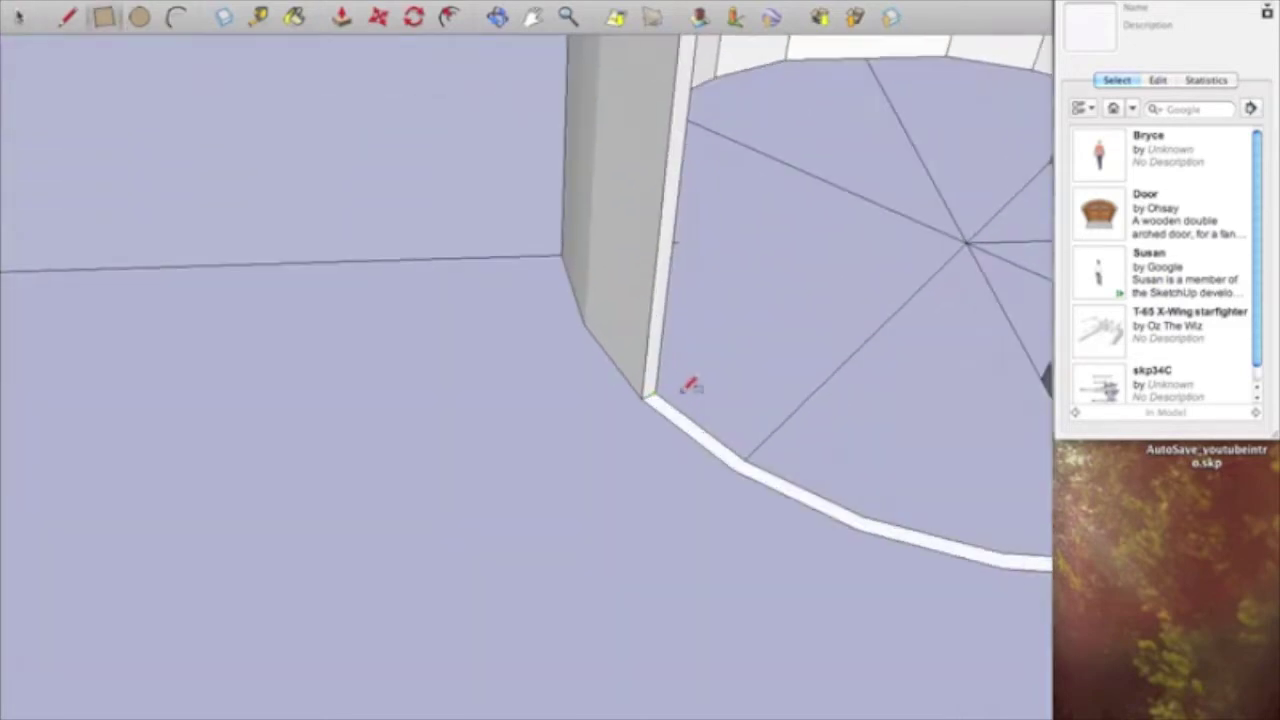
{"action": "left_click", "coordinate": [65, 25]}
{"action": "middle_click_drag", "start_coordinate": [760, 405], "coordinate": [369, 371]}
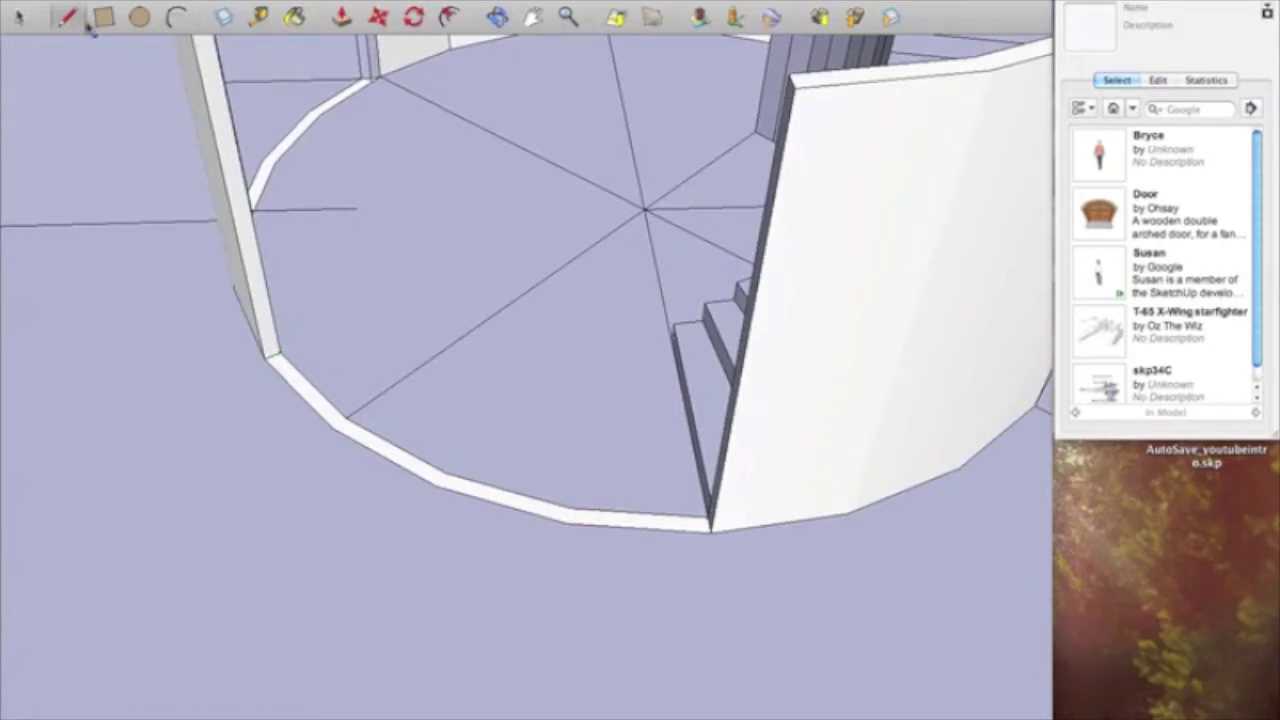
{"action": "left_click", "coordinate": [279, 352]}
{"action": "scroll", "coordinate": [253, 515], "scroll_direction": "down", "scroll_amount": 3}
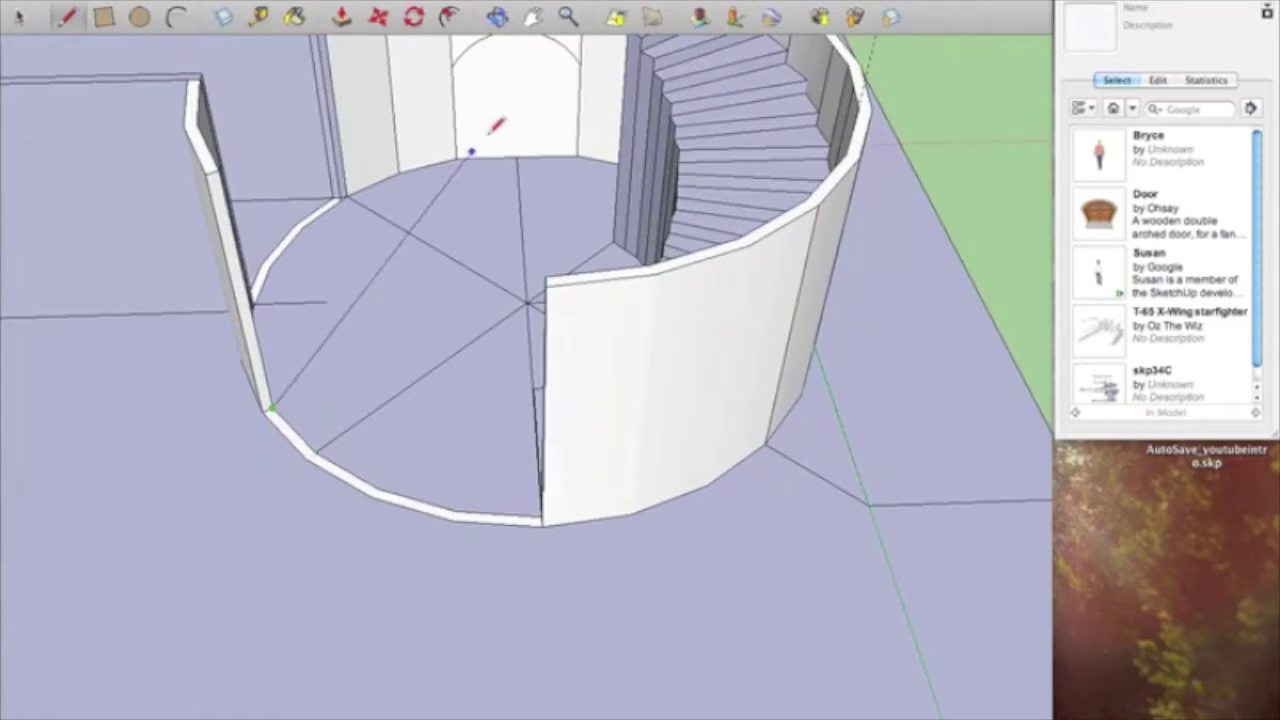
{"action": "scroll", "coordinate": [494, 128], "scroll_direction": "down", "scroll_amount": 5}
{"action": "scroll", "coordinate": [494, 128], "scroll_direction": "down", "scroll_amount": 3}
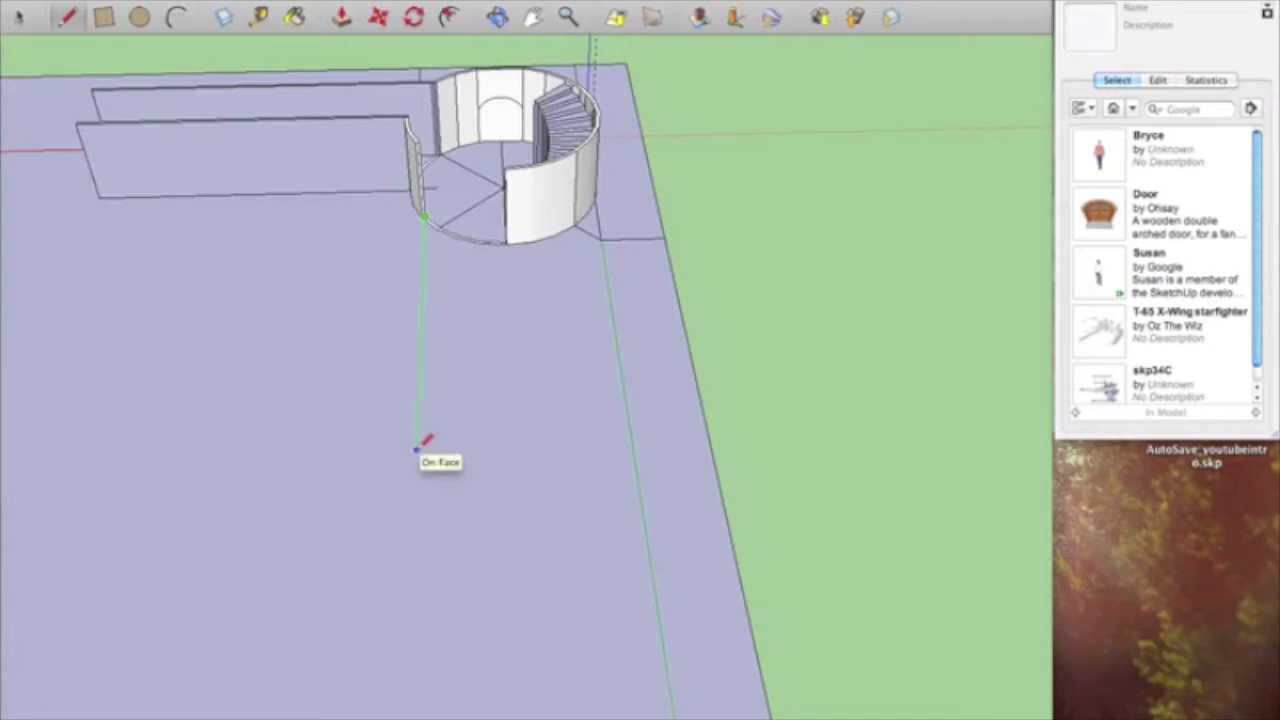
{"action": "left_click", "coordinate": [417, 451]}
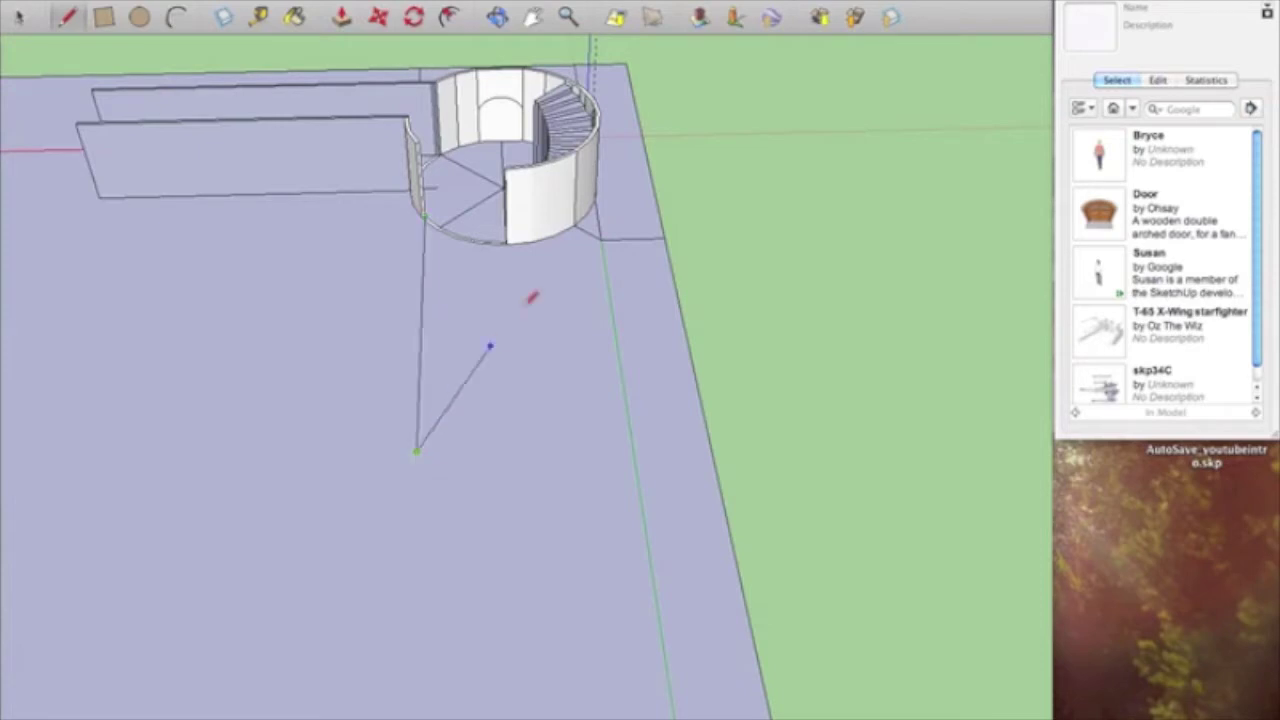
{"action": "left_click", "coordinate": [428, 216]}
{"action": "key", "text": "super+z"}
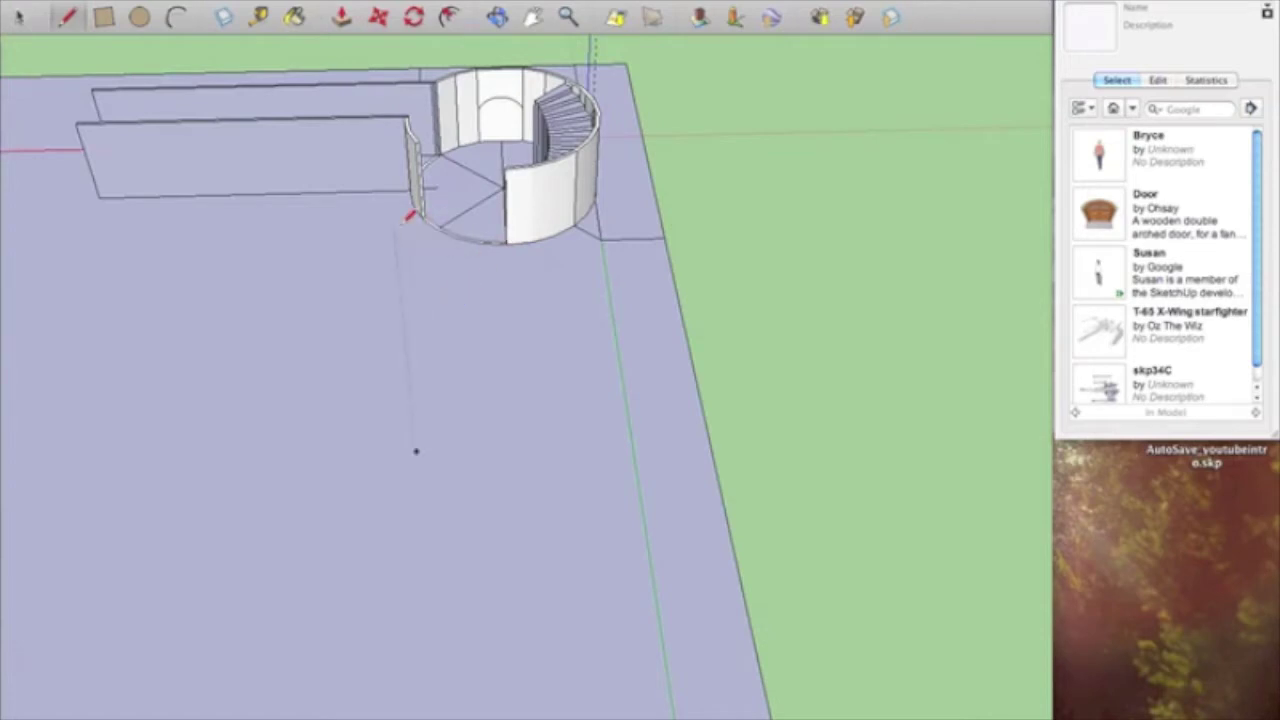
- Draw a floor line from the far point back to the curved wall's end at the front opening
{"action": "left_click", "coordinate": [418, 219]}
{"action": "scroll", "coordinate": [420, 218], "scroll_direction": "up", "scroll_amount": 4}
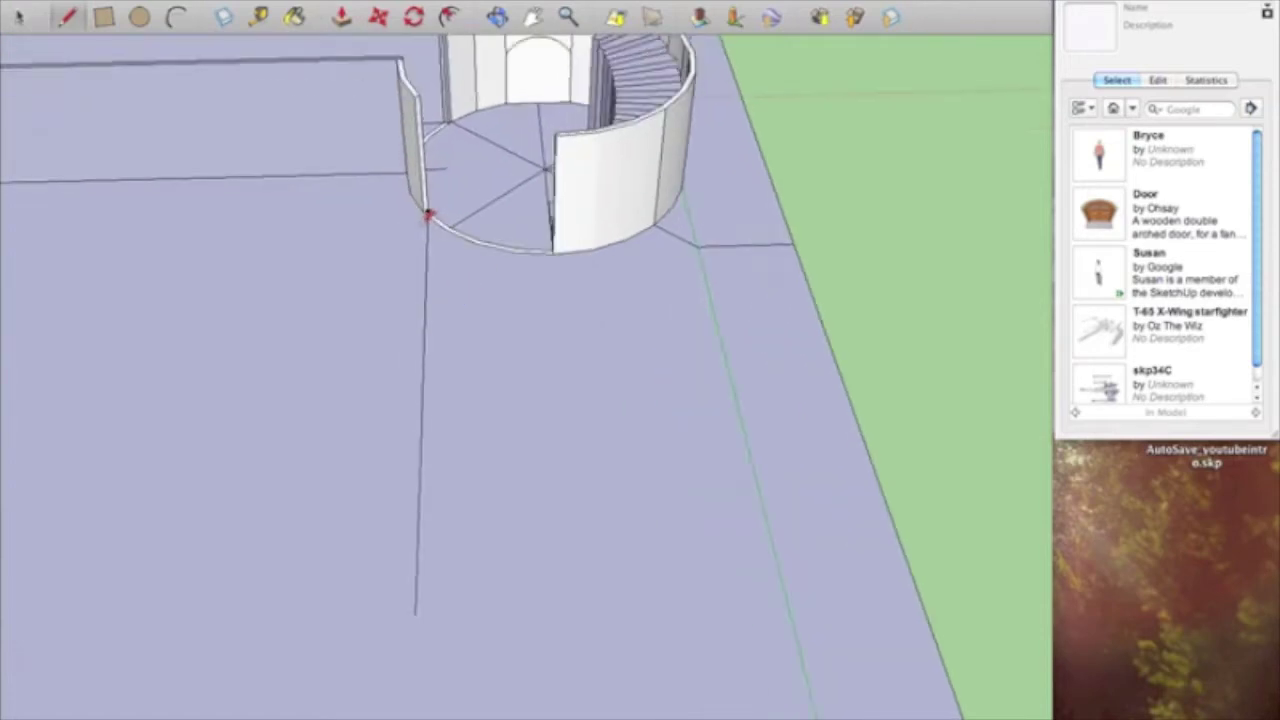
{"action": "scroll", "coordinate": [401, 440], "scroll_direction": "down", "scroll_amount": 3}
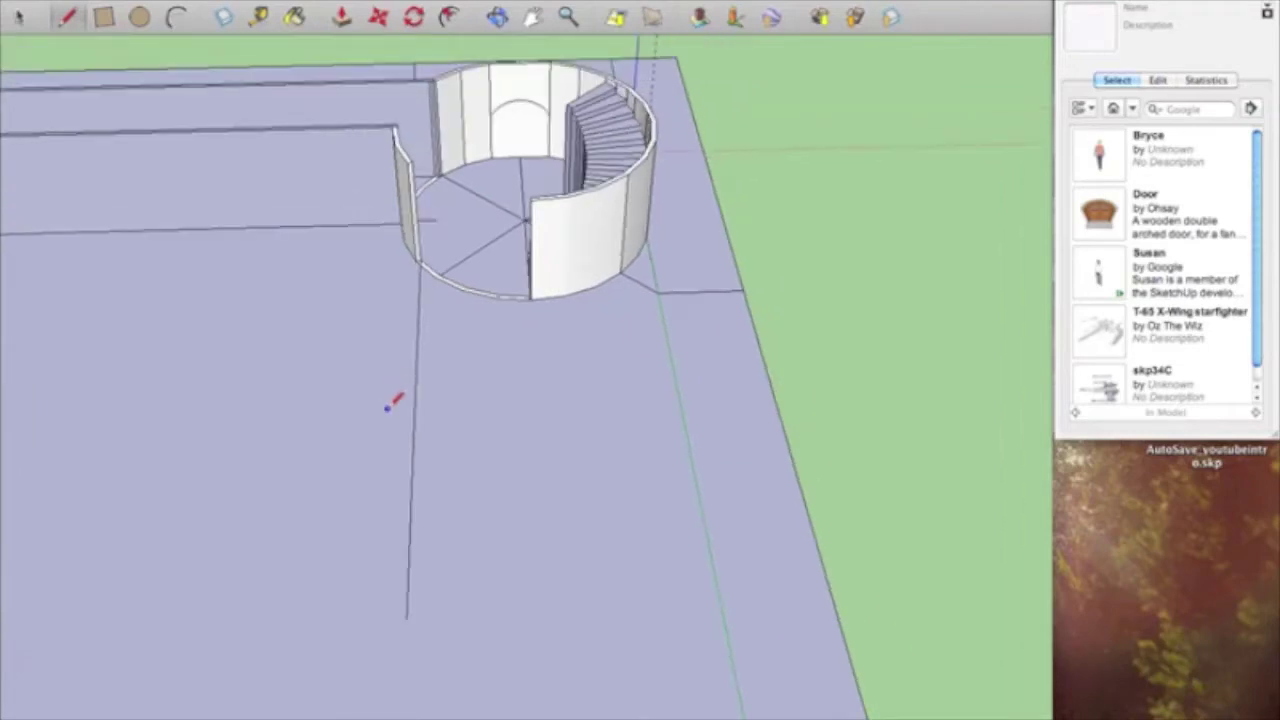
- Draw a narrow wall-thickness rectangle along the floor line, reaching the corner of the curved wall's end
{"action": "left_click", "coordinate": [105, 22]}
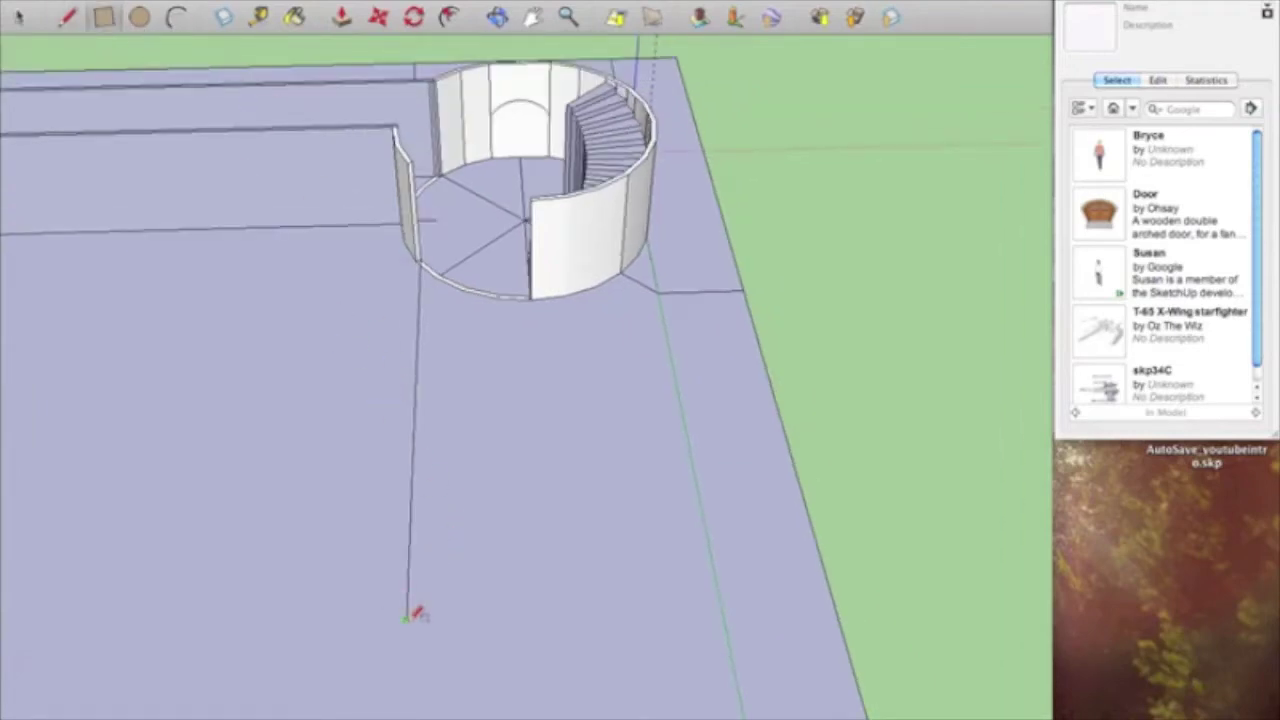
{"action": "scroll", "coordinate": [410, 285], "scroll_direction": "up", "scroll_amount": 6}
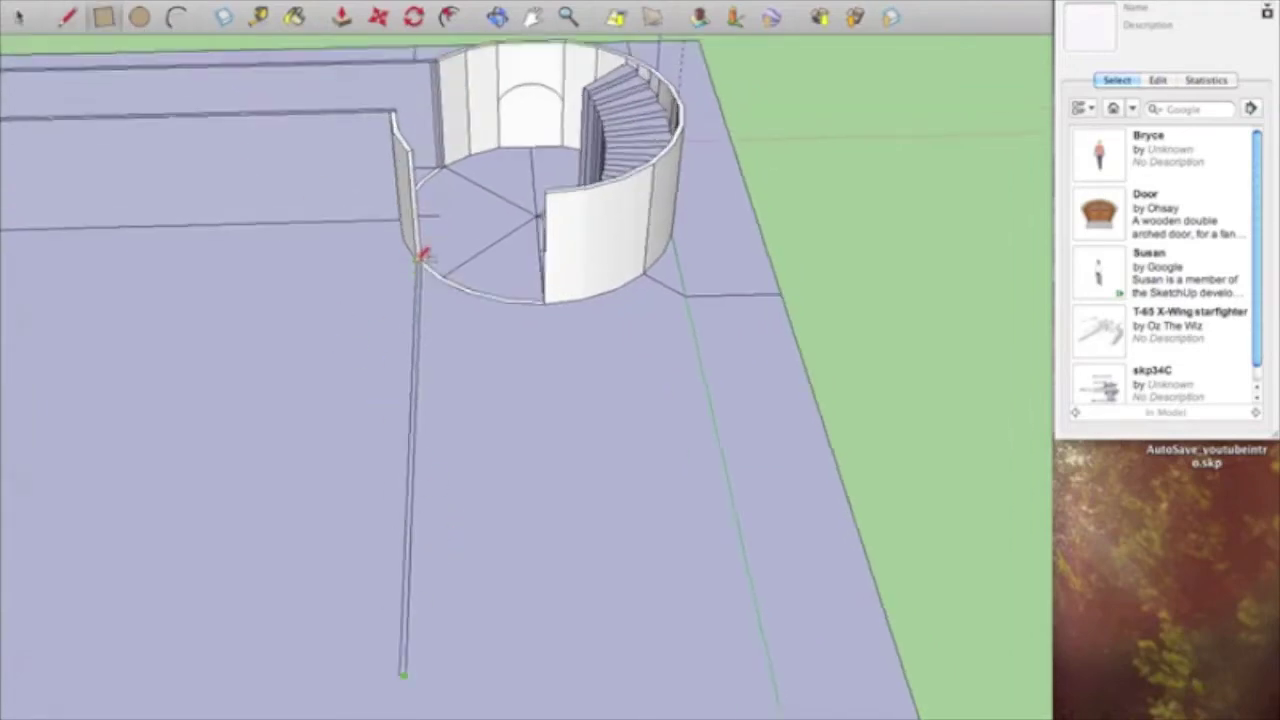
{"action": "scroll", "coordinate": [425, 252], "scroll_direction": "up", "scroll_amount": 3}
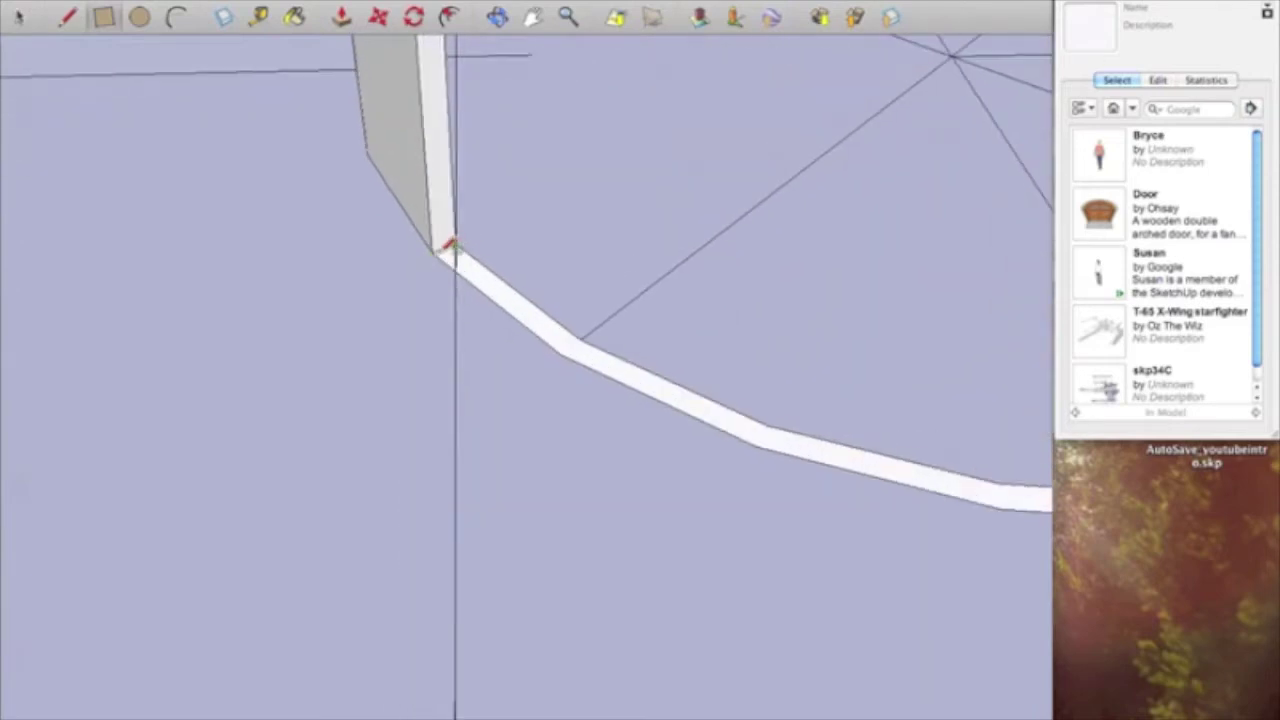
{"action": "scroll", "coordinate": [444, 251], "scroll_direction": "down", "scroll_amount": 4}
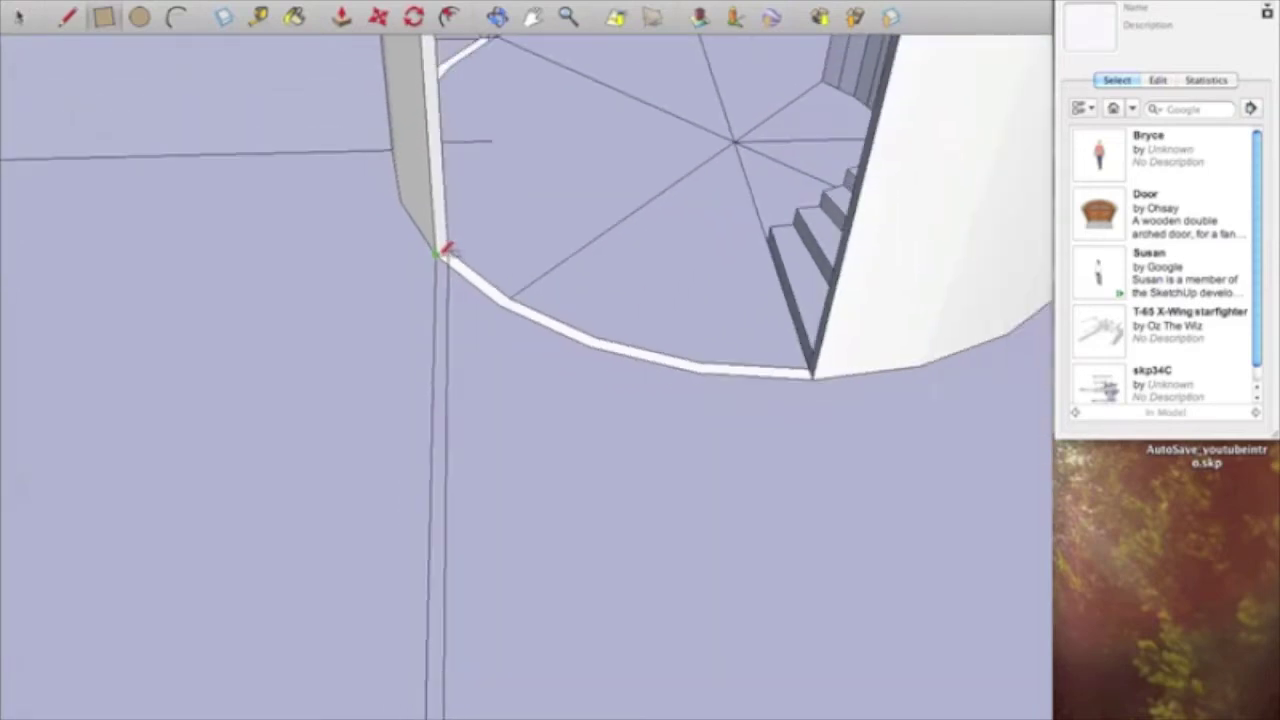
{"action": "scroll", "coordinate": [446, 250], "scroll_direction": "up", "scroll_amount": 3}
{"action": "scroll", "coordinate": [446, 250], "scroll_direction": "down", "scroll_amount": 3}
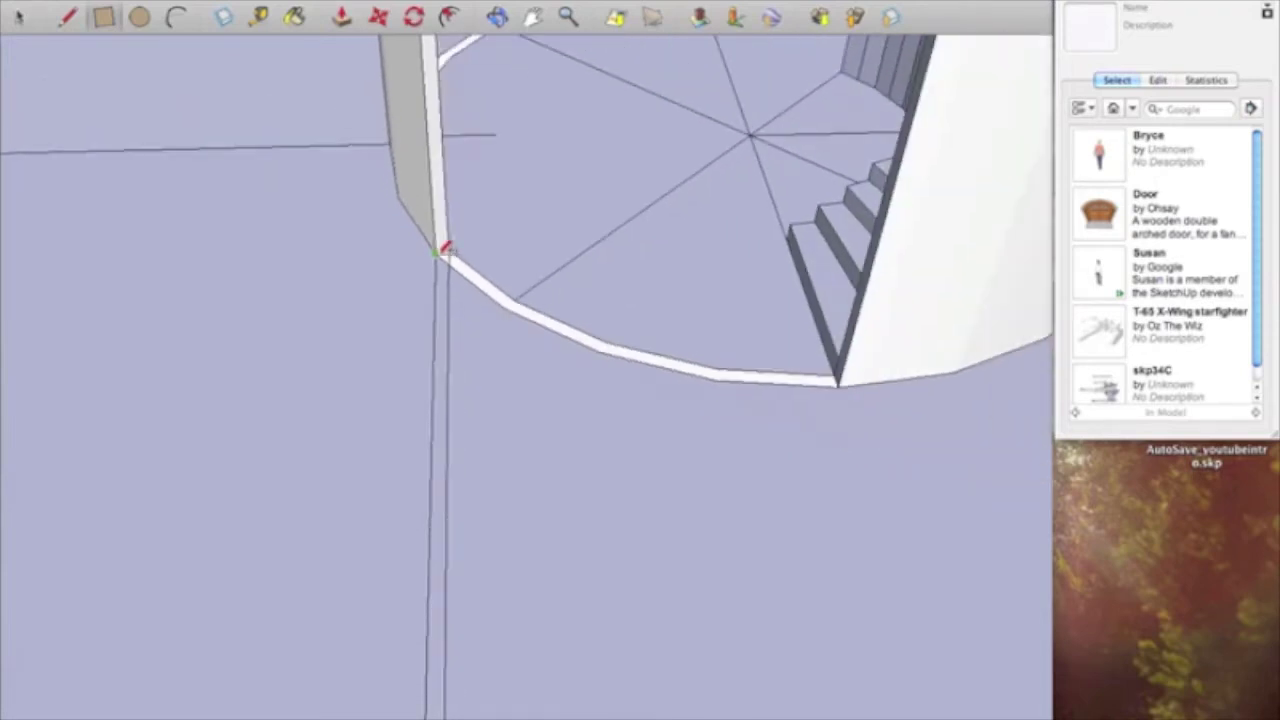
{"action": "scroll", "coordinate": [491, 297], "scroll_direction": "up", "scroll_amount": 2}
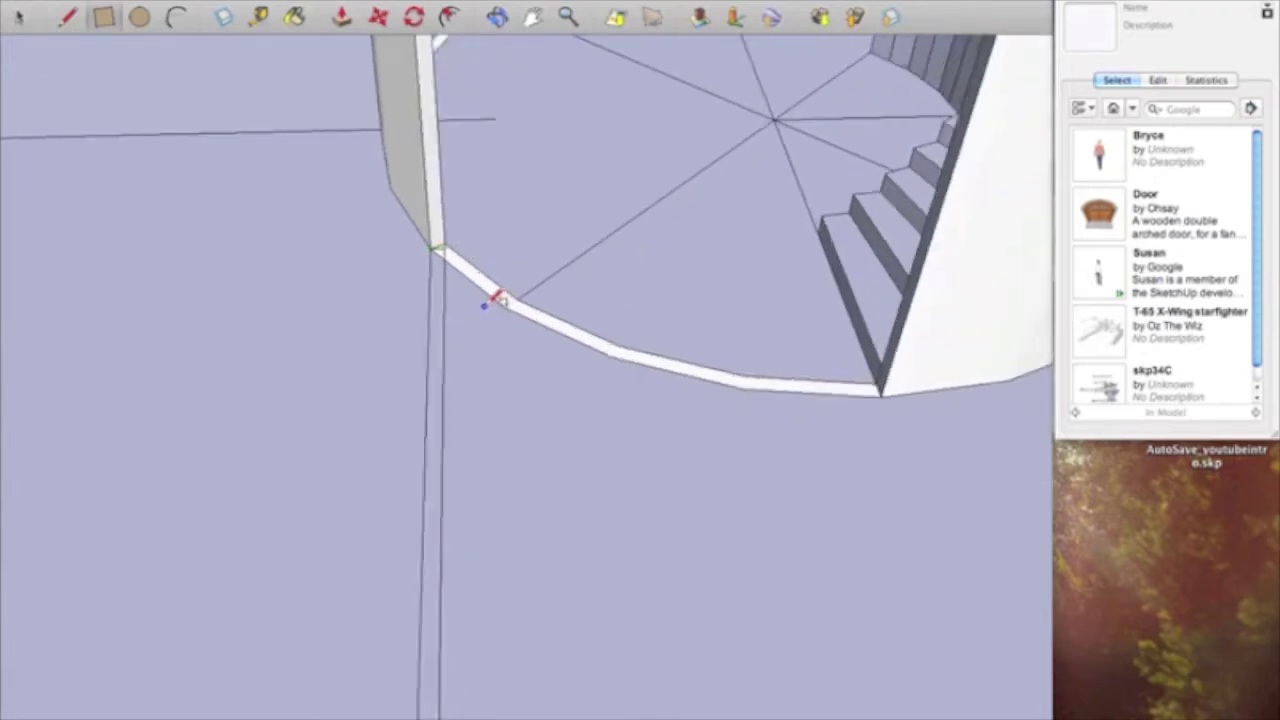
{"action": "scroll", "coordinate": [452, 250], "scroll_direction": "up", "scroll_amount": 3}
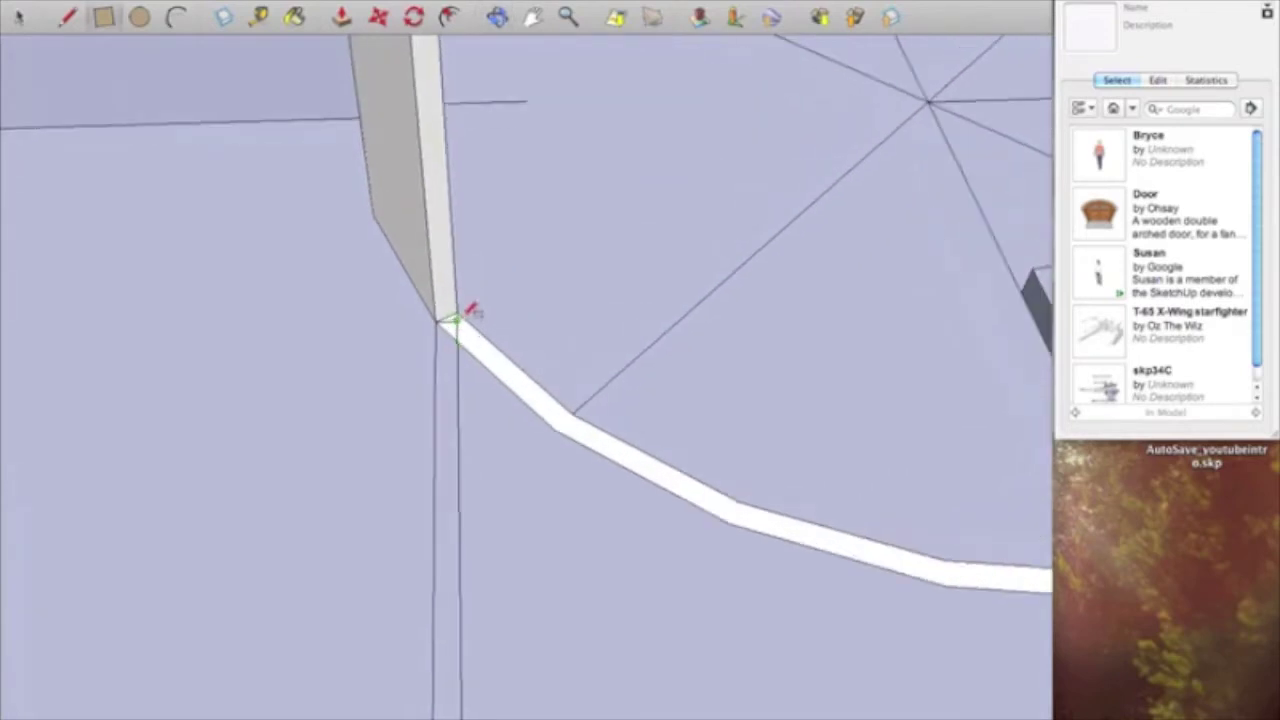
- Clear the leftover edges where the strip meets the curved wall, and extrude the strip up to the existing wall height
{"action": "left_click", "coordinate": [33, 19]}
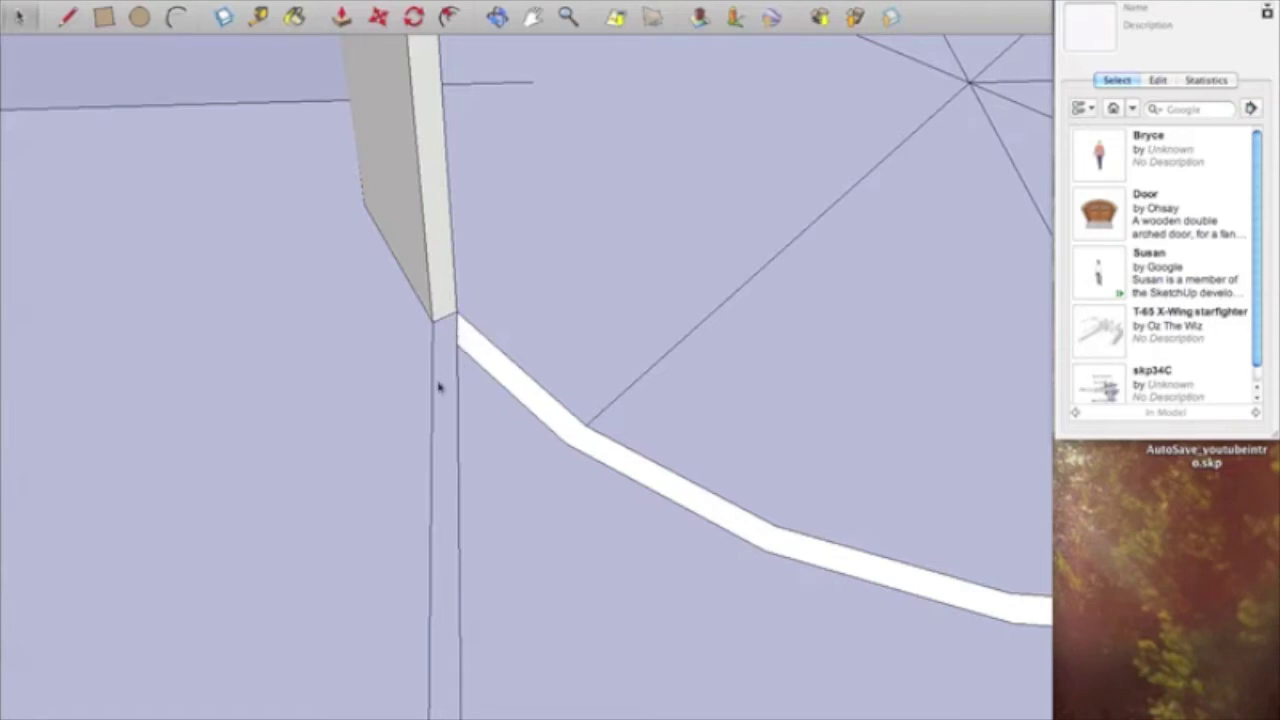
{"action": "scroll", "coordinate": [438, 387], "scroll_direction": "down", "scroll_amount": 5}
{"action": "middle_click_drag", "start_coordinate": [447, 408], "coordinate": [72, 440]}
{"action": "left_click", "coordinate": [341, 17]}
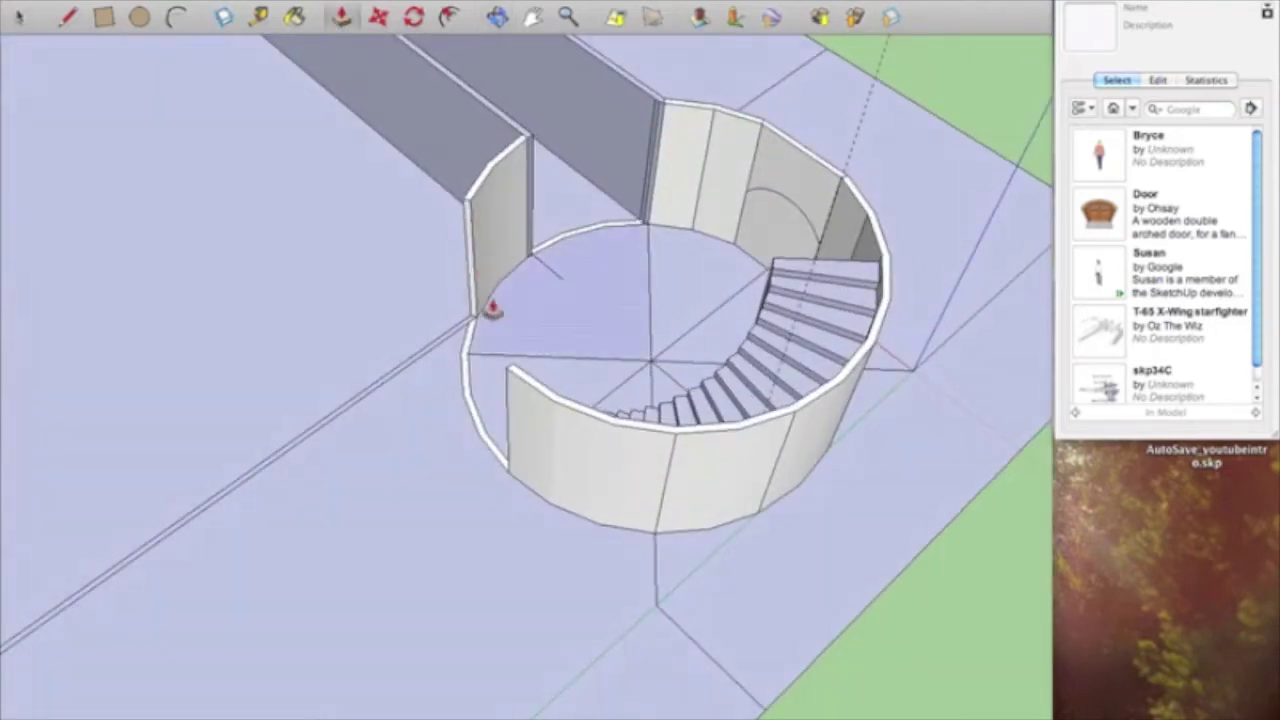
{"action": "left_click_drag", "start_coordinate": [463, 325], "coordinate": [474, 212]}
{"action": "middle_click_drag", "start_coordinate": [489, 371], "coordinate": [588, 392]}
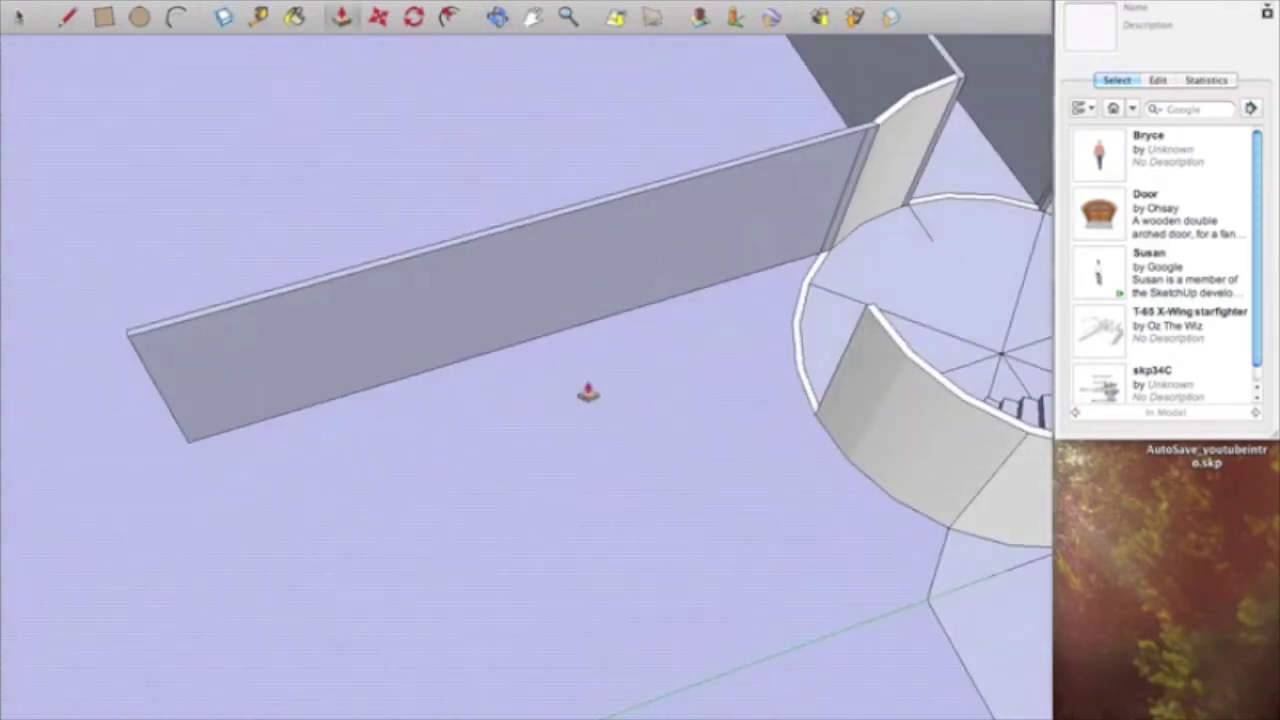
- Draw a floor rectangle from the round wall's opposite opening edge to the far base corner of the new wall
{"action": "scroll", "coordinate": [588, 393], "scroll_direction": "down", "scroll_amount": 3}
{"action": "middle_click_drag", "start_coordinate": [526, 297], "coordinate": [994, 309]}
{"action": "scroll", "coordinate": [690, 279], "scroll_direction": "up", "scroll_amount": 3}
{"action": "middle_click_drag", "start_coordinate": [677, 208], "coordinate": [704, 343]}
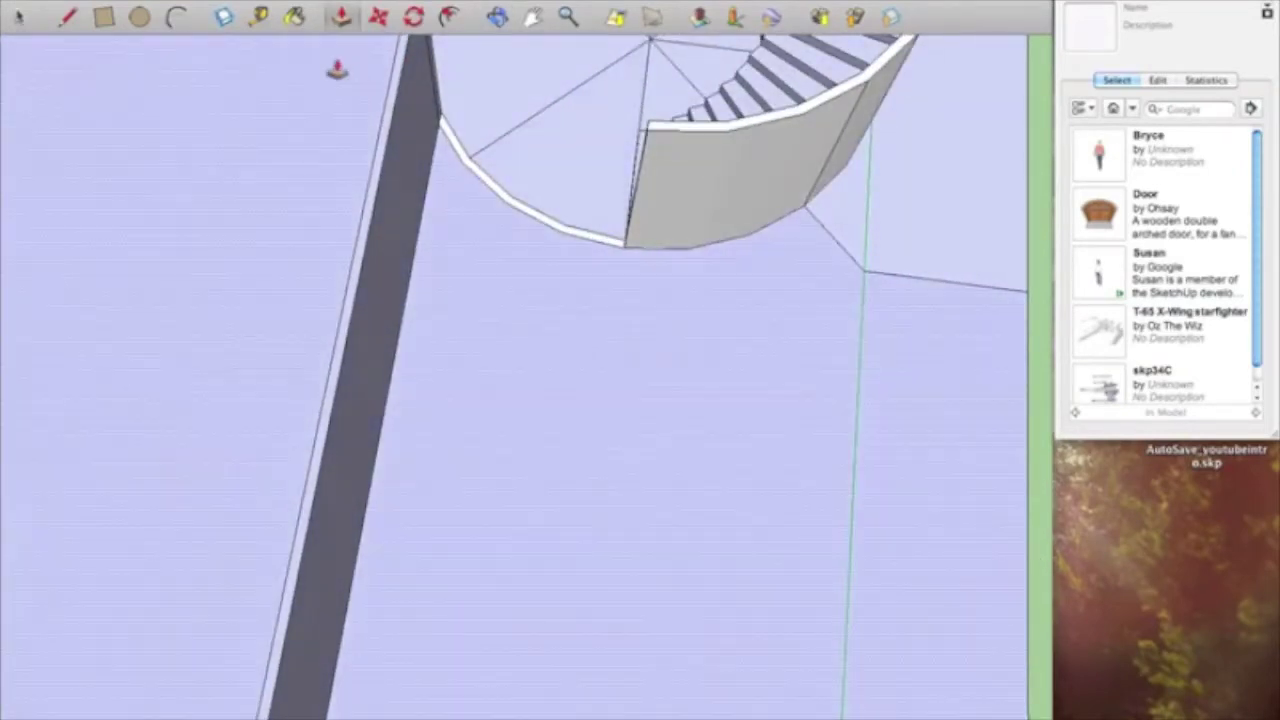
{"action": "left_click", "coordinate": [104, 17]}
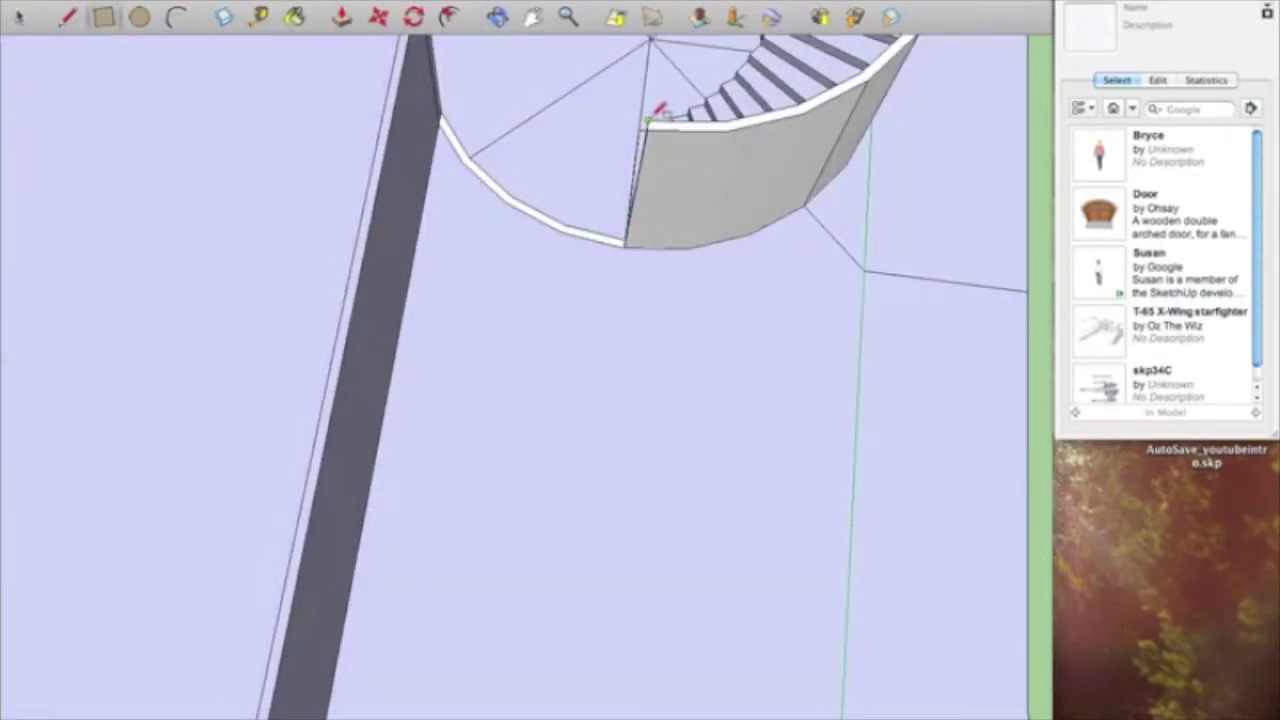
{"action": "mouse_move", "coordinate": [681, 292]}
{"action": "middle_mouse_down"}
{"action": "mouse_move", "coordinate": [714, 283]}
{"action": "mouse_move", "coordinate": [716, 198]}
{"action": "mouse_move", "coordinate": [671, 289]}
{"action": "mouse_move", "coordinate": [666, 491]}
{"action": "mouse_move", "coordinate": [391, 466]}
{"action": "mouse_move", "coordinate": [396, 446]}
{"action": "mouse_move", "coordinate": [717, 289]}
{"action": "middle_mouse_up"}
{"action": "left_click", "coordinate": [760, 297]}
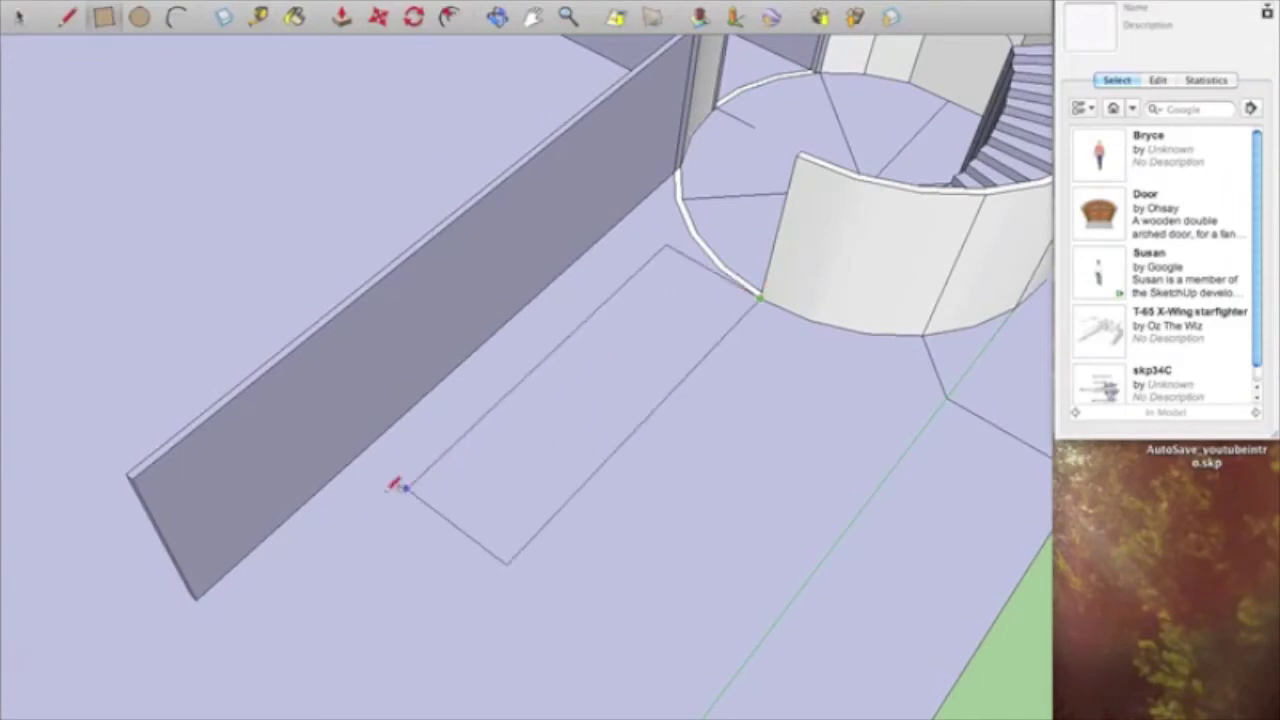
{"action": "left_click", "coordinate": [197, 599]}
{"action": "mouse_move", "coordinate": [691, 543]}
{"action": "middle_mouse_down"}
{"action": "mouse_move", "coordinate": [934, 466]}
{"action": "mouse_move", "coordinate": [940, 414]}
{"action": "mouse_move", "coordinate": [824, 330]}
{"action": "middle_mouse_up"}
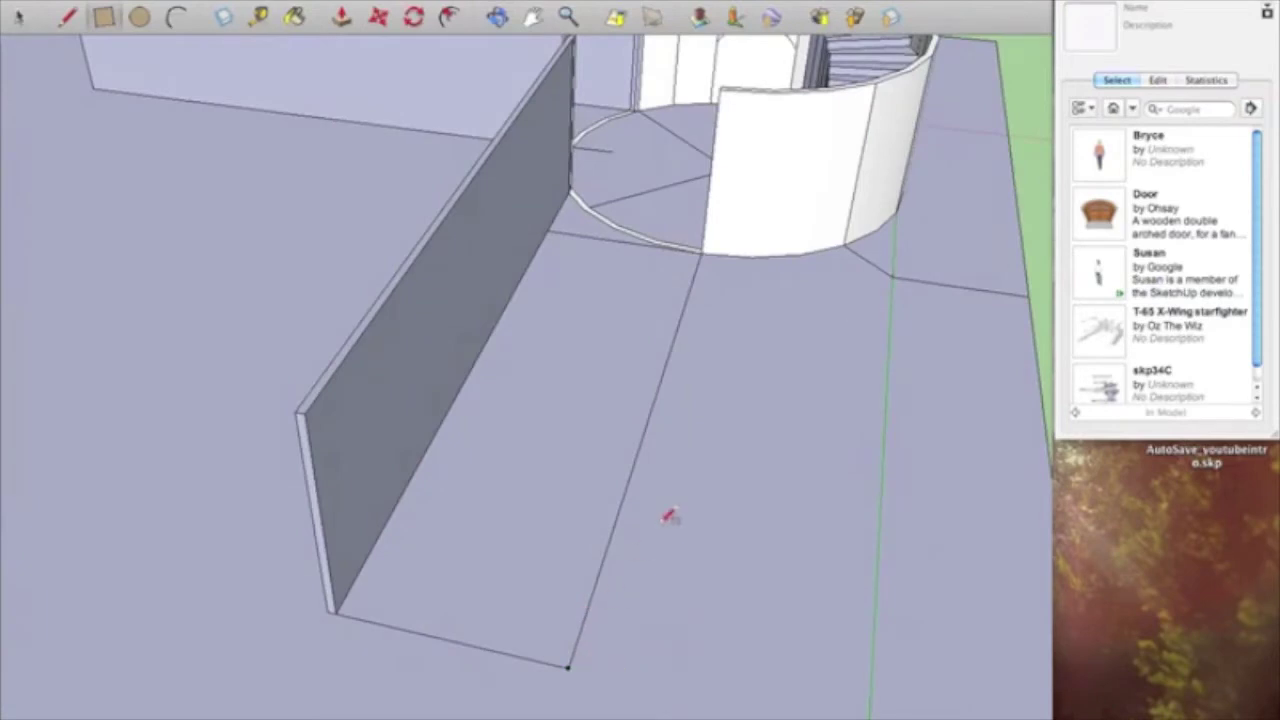
- Draw a narrow wall-thickness rectangle along the floor's open long edge, from the curved wall's corner to the corridor's far end
{"action": "scroll", "coordinate": [712, 248], "scroll_direction": "up", "scroll_amount": 5}
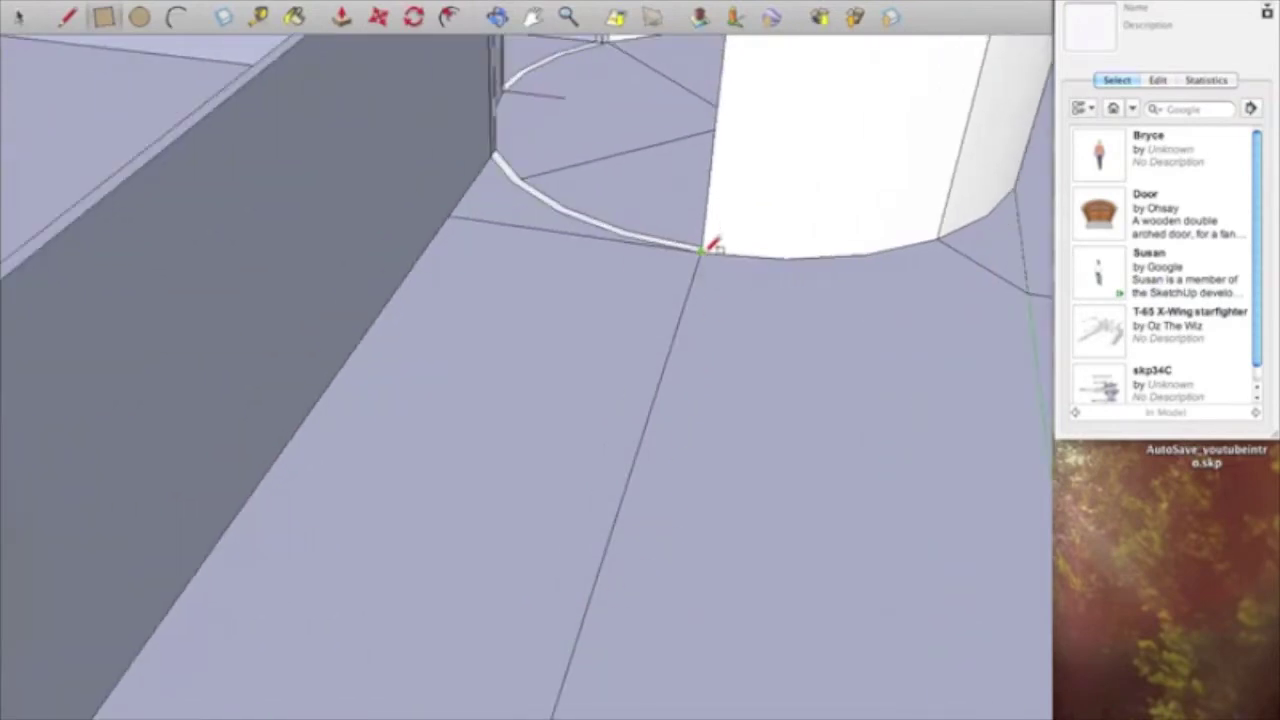
{"action": "left_click", "coordinate": [712, 248]}
{"action": "middle_click_drag", "start_coordinate": [766, 434], "coordinate": [767, 340]}
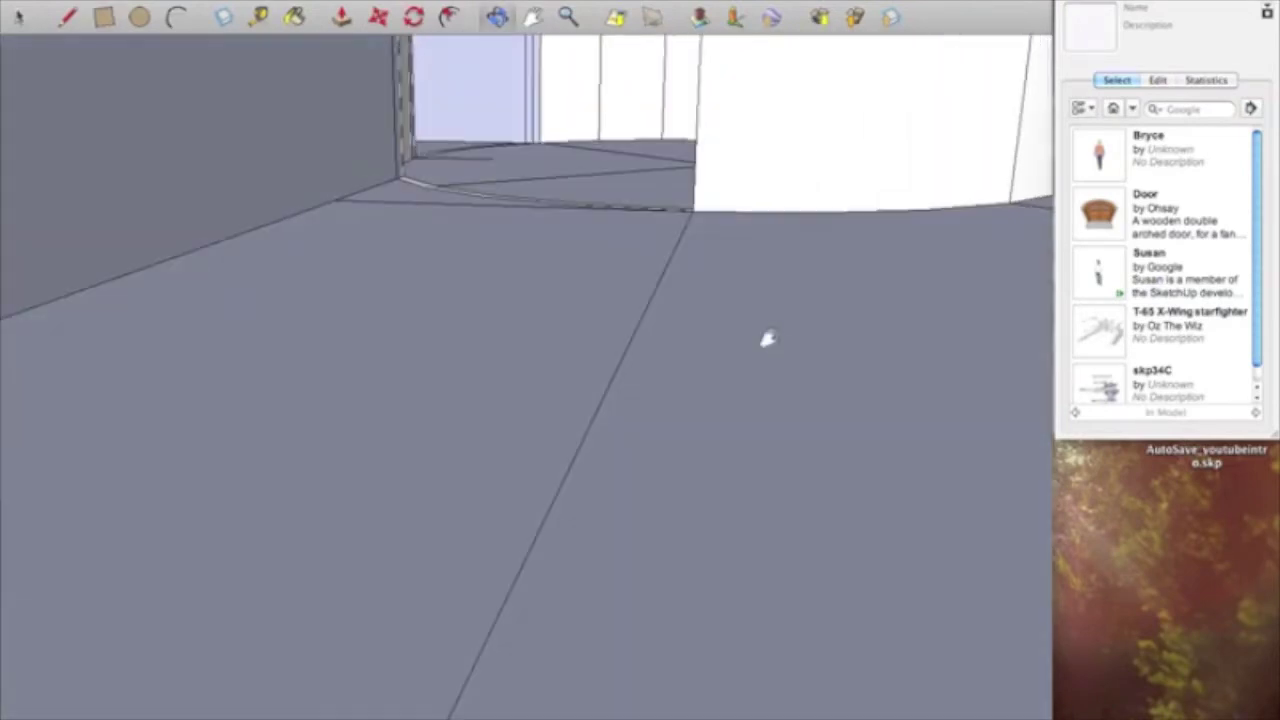
{"action": "scroll", "coordinate": [778, 326], "scroll_direction": "down", "scroll_amount": 2}
{"action": "scroll", "coordinate": [614, 606], "scroll_direction": "down", "scroll_amount": 3}
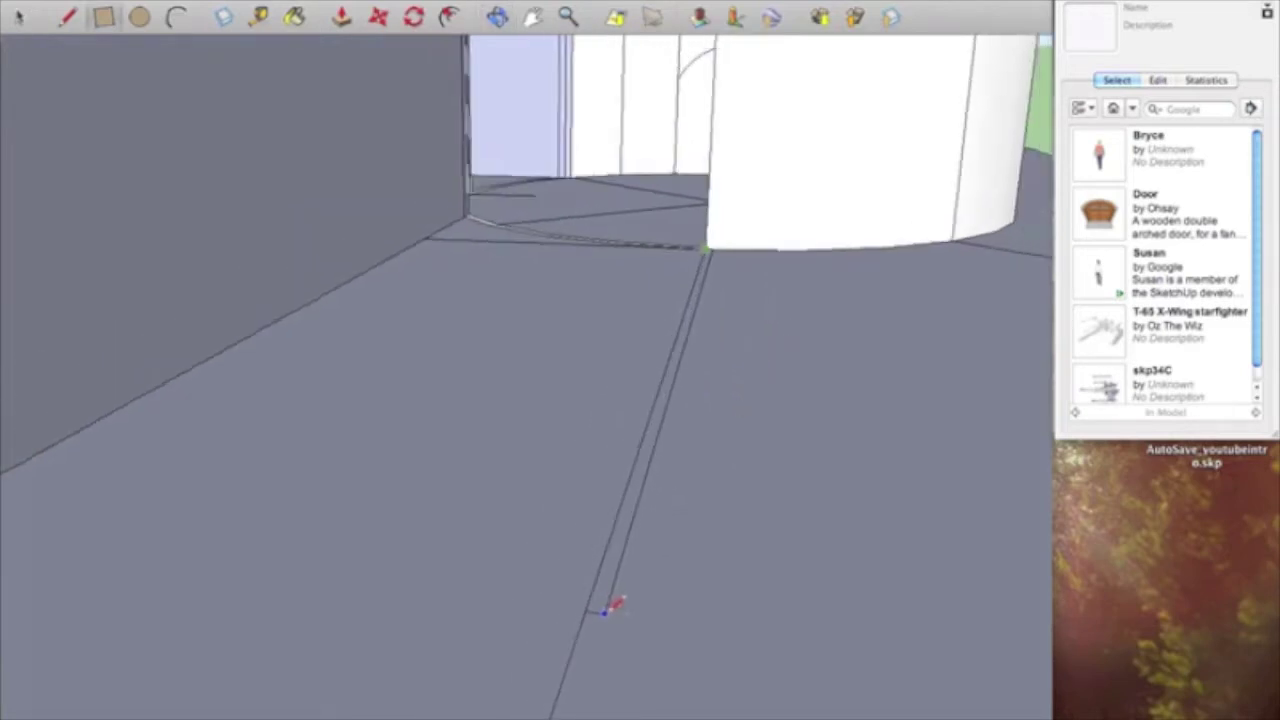
{"action": "middle_click_drag", "start_coordinate": [612, 606], "coordinate": [680, 280]}
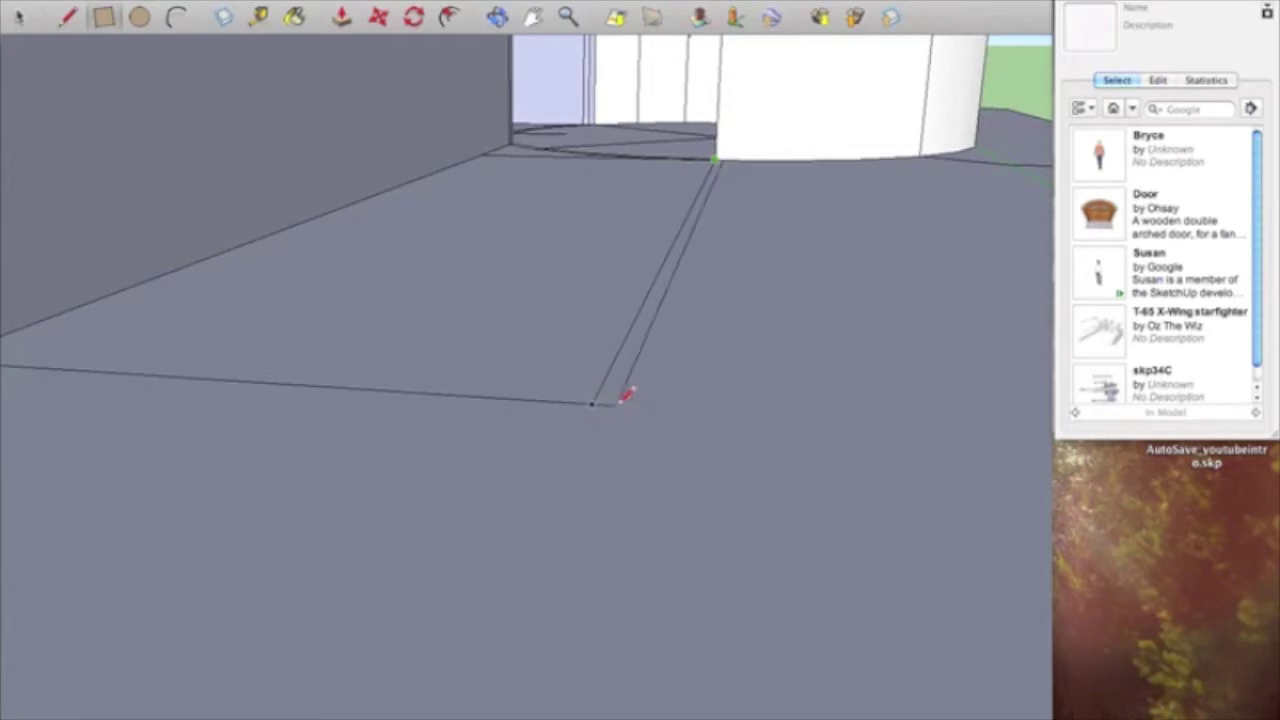
{"action": "scroll", "coordinate": [641, 397], "scroll_direction": "up", "scroll_amount": 5}
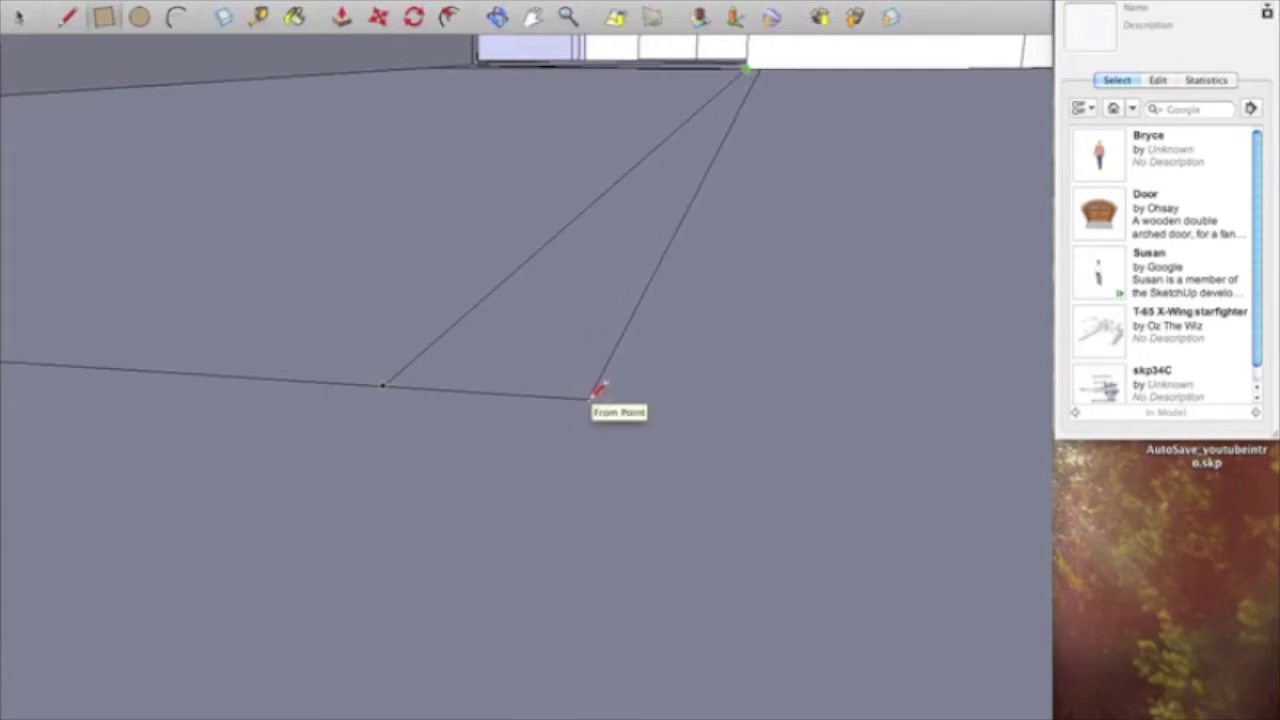
{"action": "left_click", "coordinate": [592, 398]}
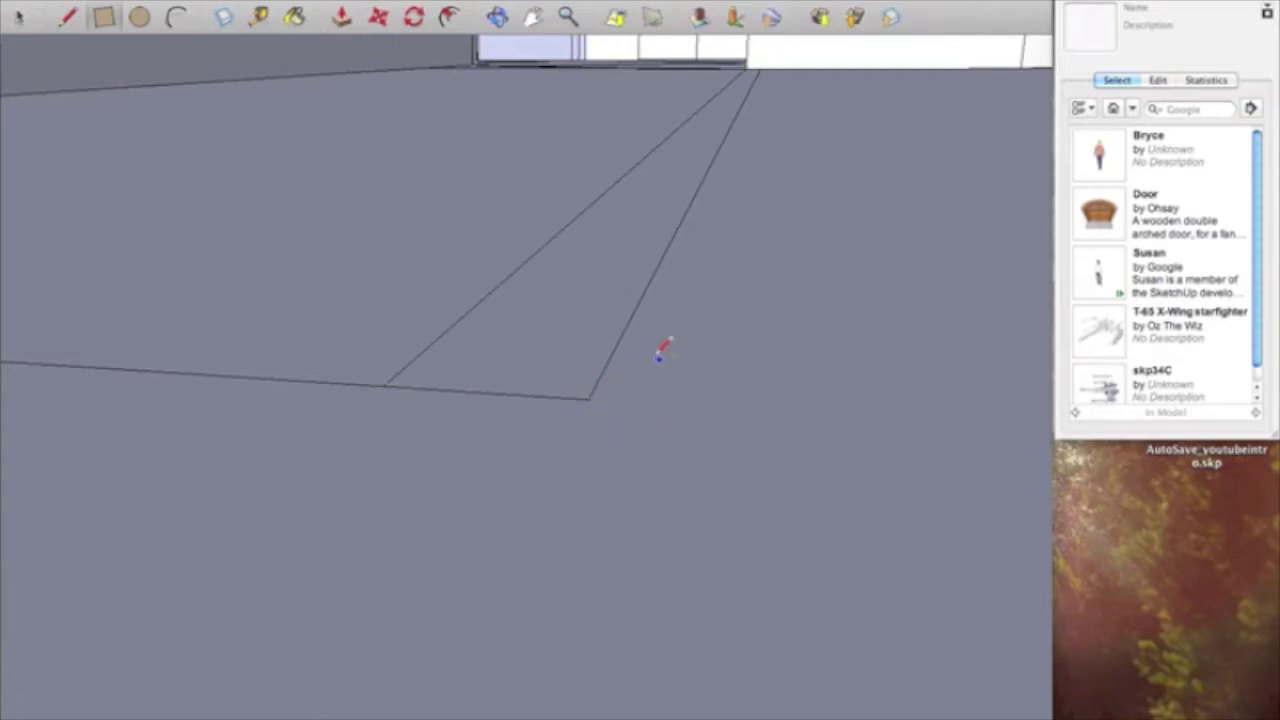
- Examine the new floor strip along its length and the joint where it meets the end of the curved wall
{"action": "mouse_move", "coordinate": [563, 340]}
{"action": "middle_mouse_down"}
{"action": "mouse_move", "coordinate": [551, 520]}
{"action": "mouse_move", "coordinate": [511, 489]}
{"action": "middle_mouse_up"}
{"action": "scroll", "coordinate": [357, 218], "scroll_direction": "down", "scroll_amount": 3}
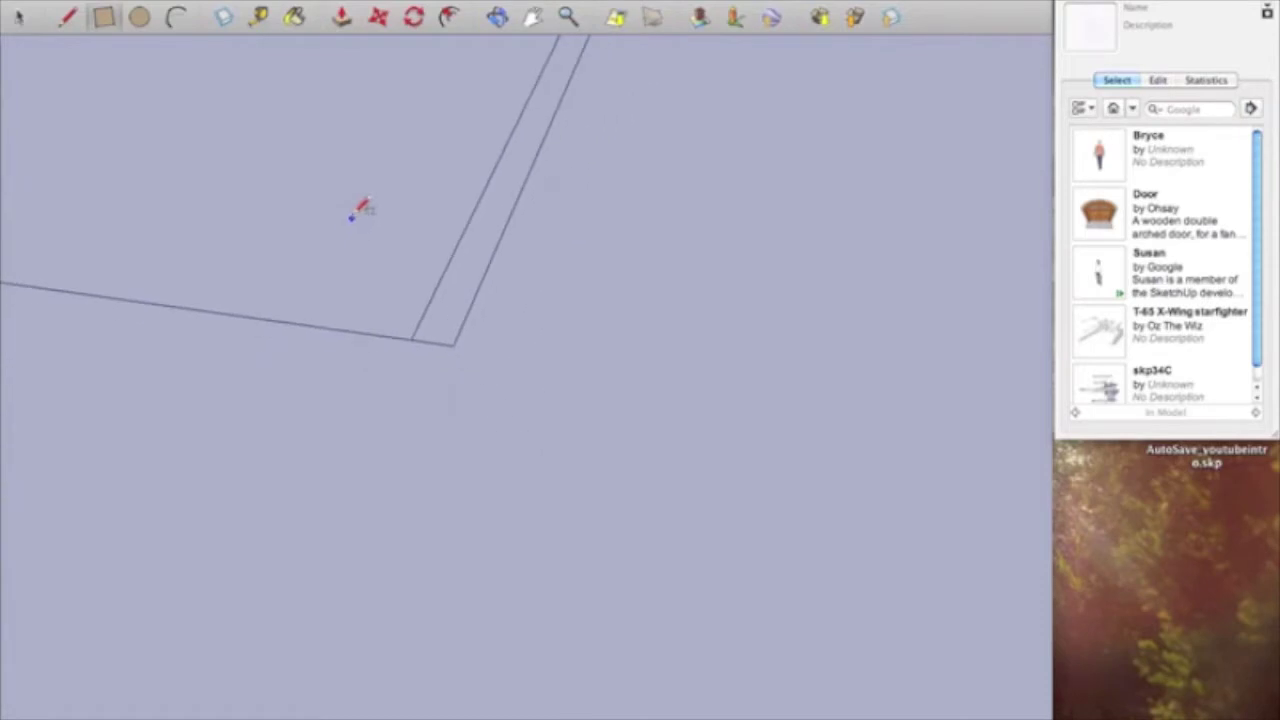
{"action": "scroll", "coordinate": [857, 570], "scroll_direction": "down", "scroll_amount": 3}
{"action": "scroll", "coordinate": [880, 464], "scroll_direction": "down", "scroll_amount": 3}
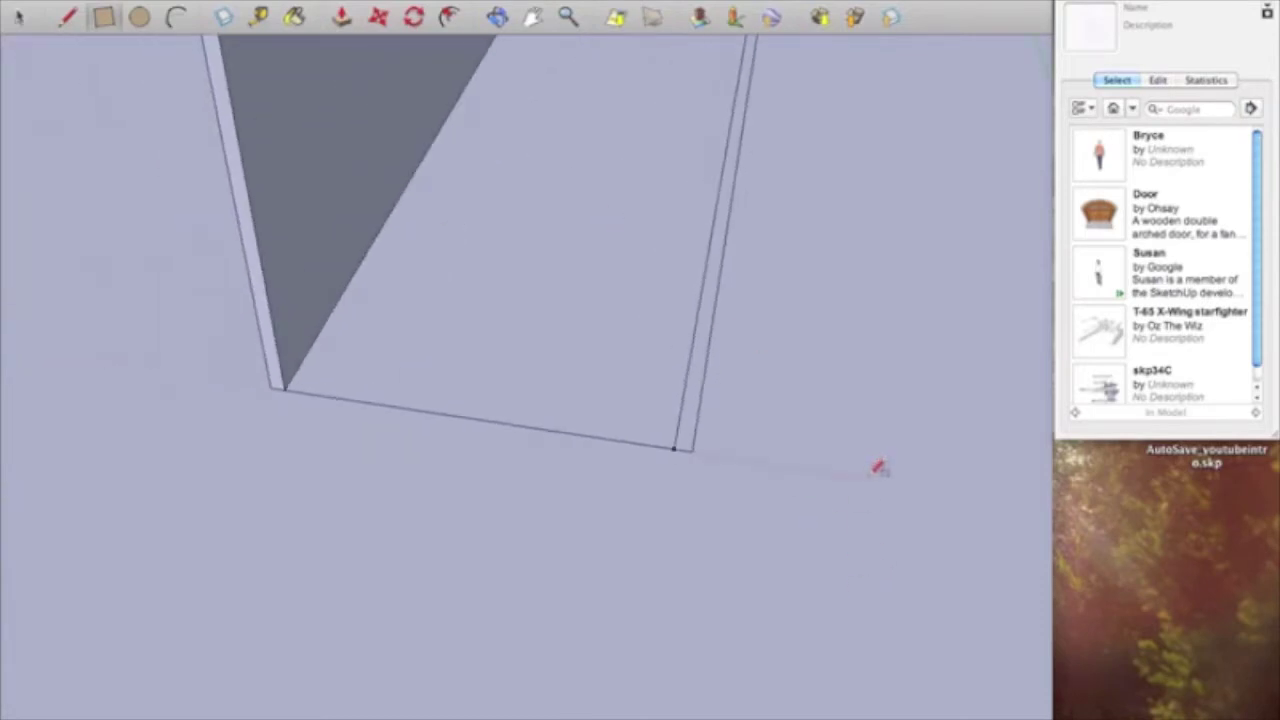
{"action": "middle_click_drag", "start_coordinate": [630, 224], "coordinate": [606, 331]}
{"action": "scroll", "coordinate": [600, 300], "scroll_direction": "down", "scroll_amount": 3}
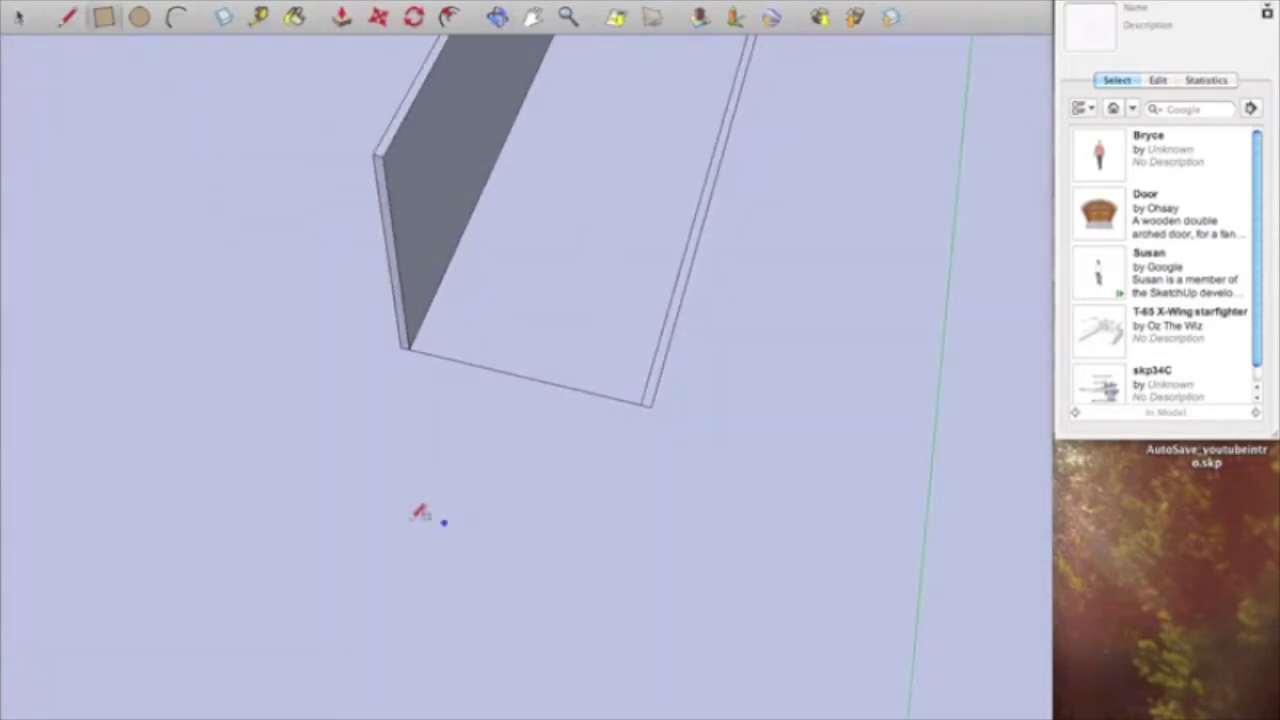
{"action": "scroll", "coordinate": [414, 514], "scroll_direction": "down", "scroll_amount": 3}
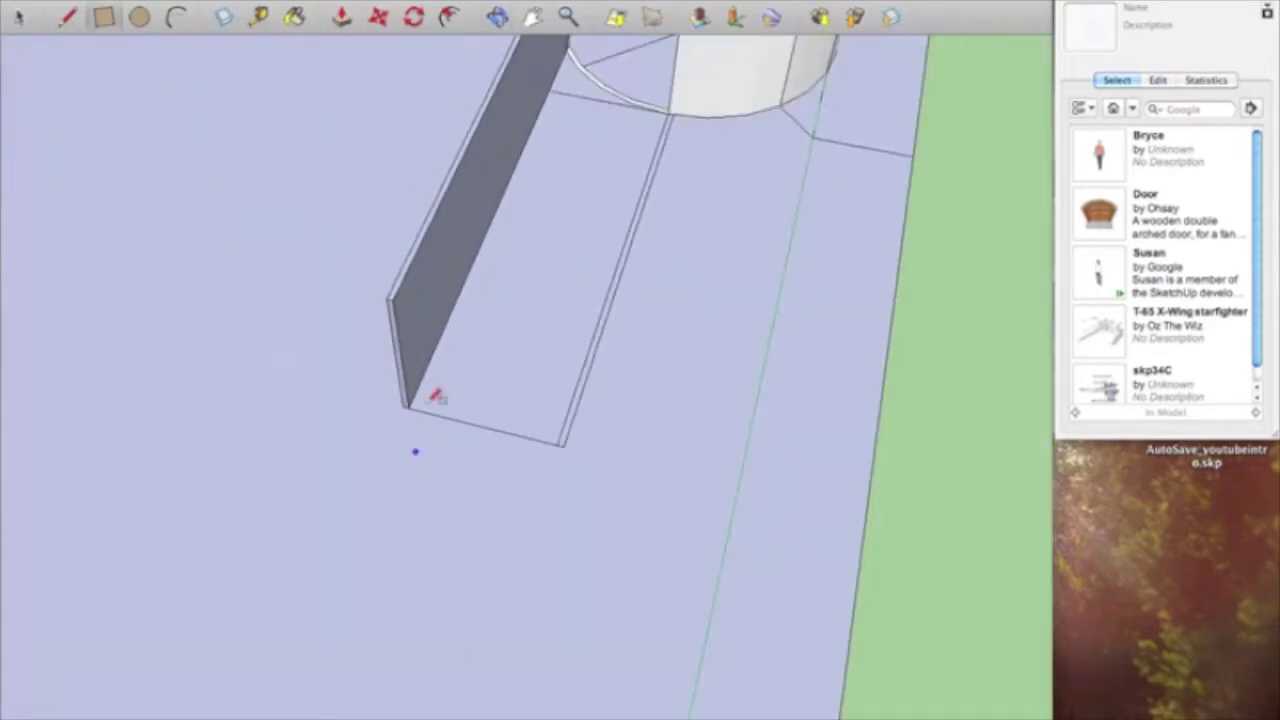
{"action": "left_click", "coordinate": [341, 17]}
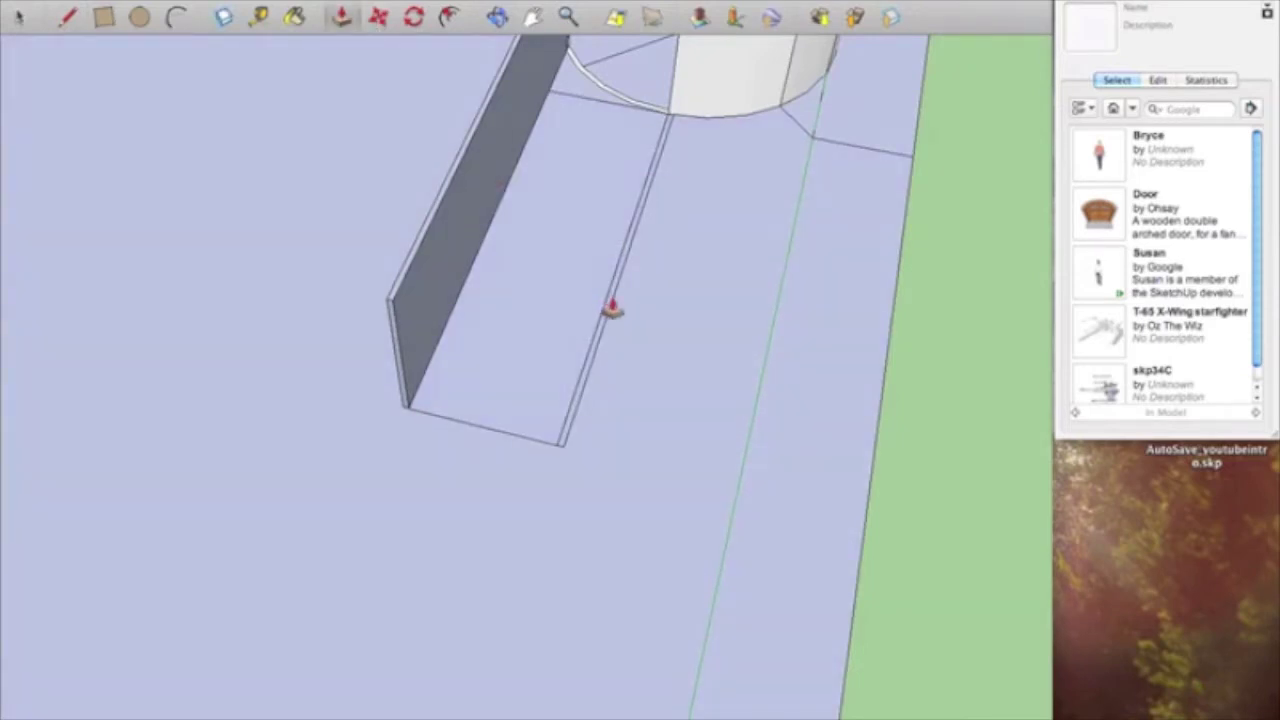
{"action": "middle_click_drag", "start_coordinate": [607, 310], "coordinate": [611, 100]}
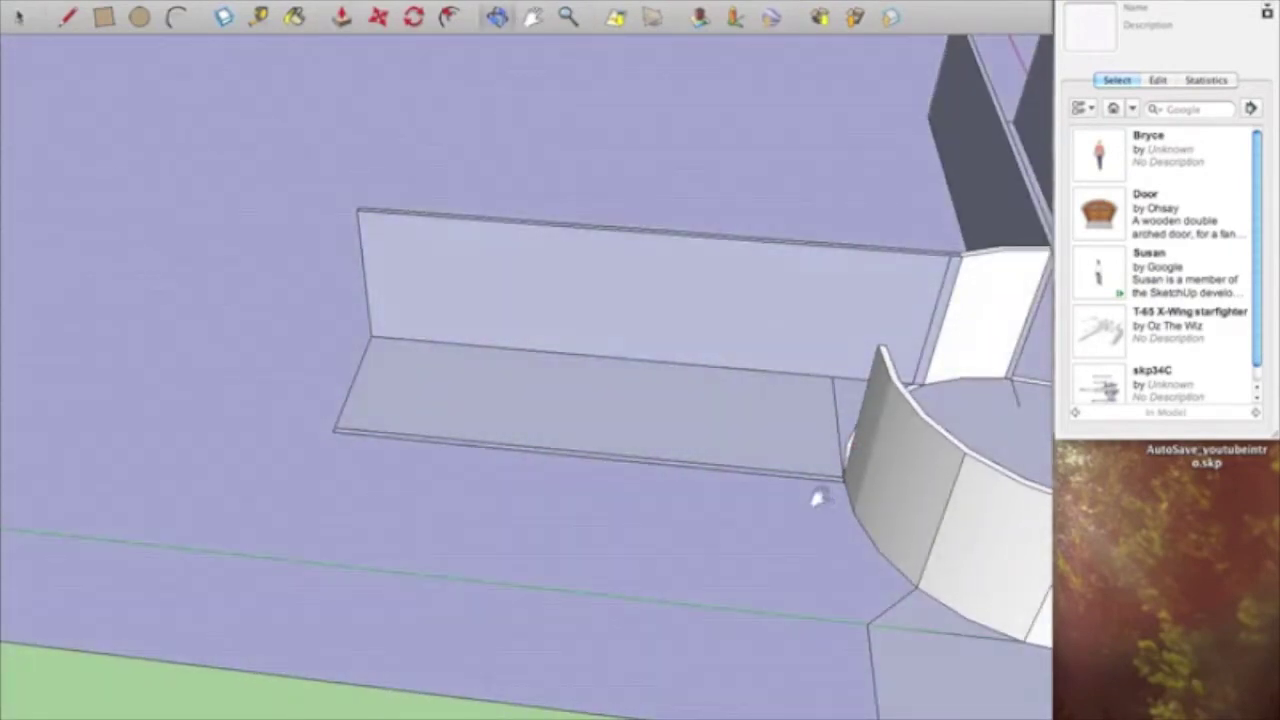
{"action": "middle_click_drag", "start_coordinate": [814, 494], "coordinate": [605, 517], "text": "shift"}
{"action": "scroll", "coordinate": [605, 517], "scroll_direction": "up", "scroll_amount": 10}
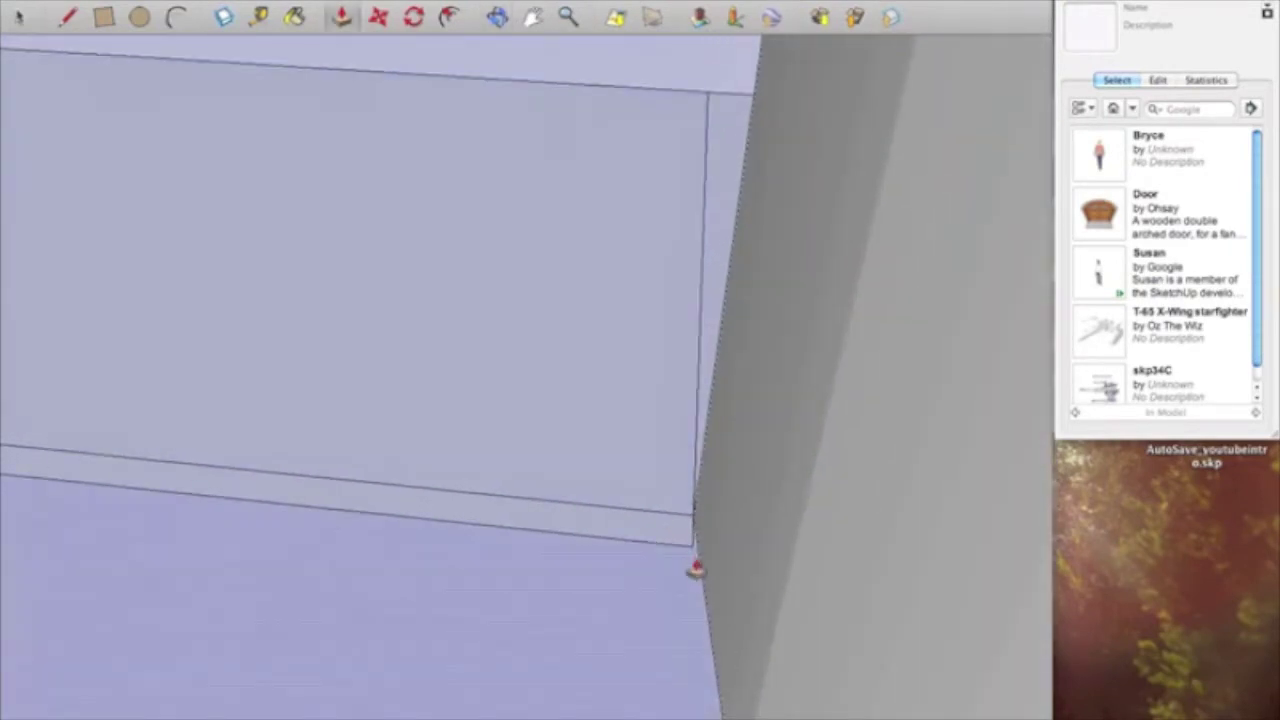
{"action": "middle_click_drag", "start_coordinate": [695, 568], "coordinate": [300, 621]}
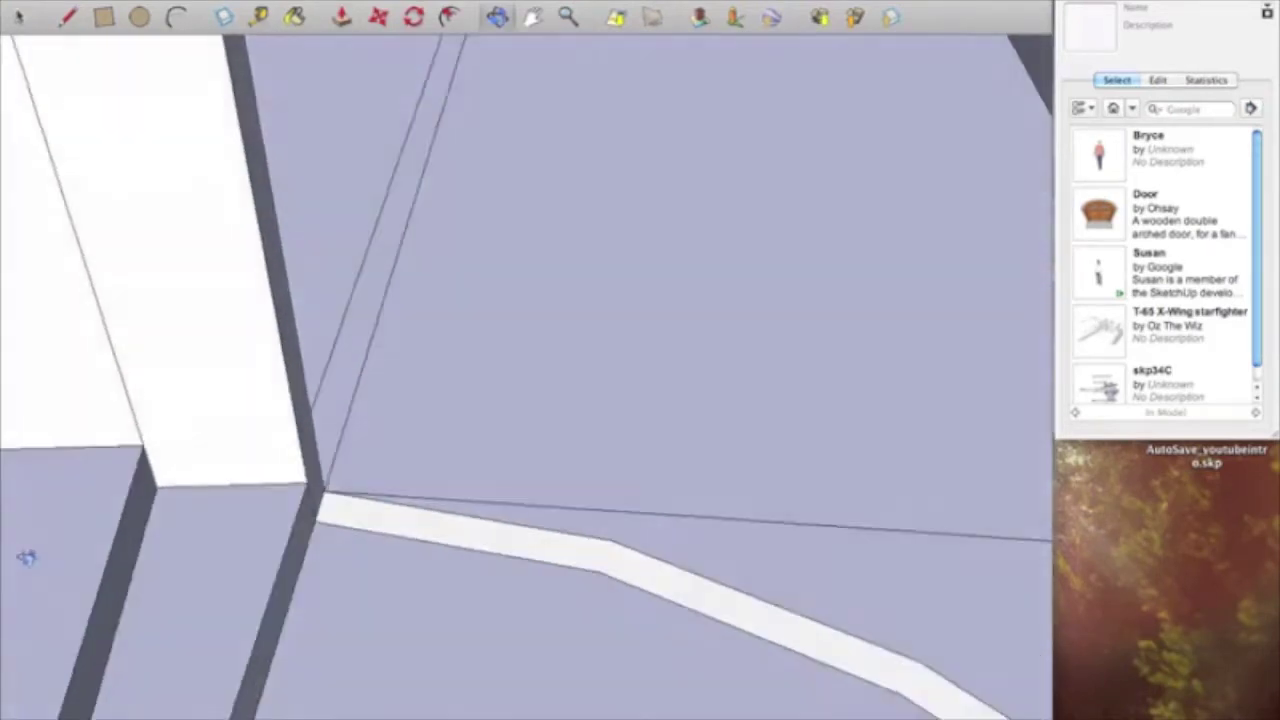
{"action": "middle_click_drag", "start_coordinate": [26, 557], "coordinate": [24, 550]}
{"action": "middle_click_drag", "start_coordinate": [421, 452], "coordinate": [3, 543]}
{"action": "middle_click_drag", "start_coordinate": [531, 454], "coordinate": [423, 523]}
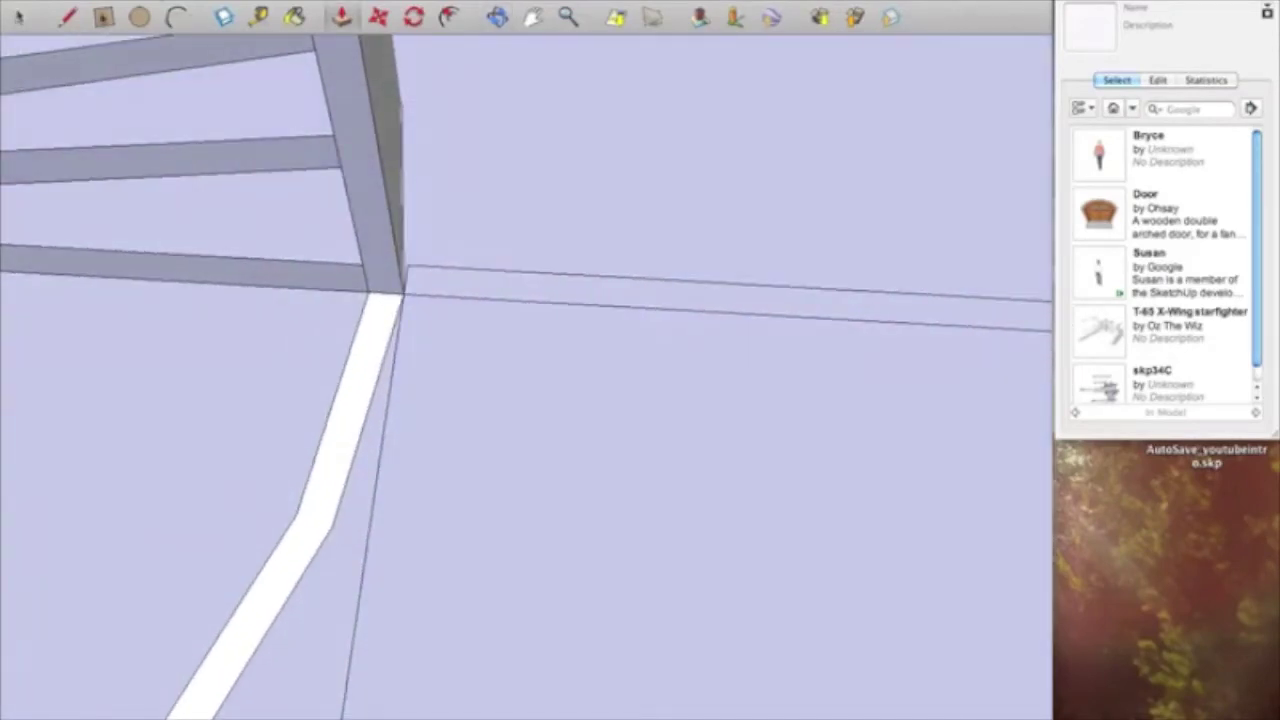
{"action": "left_click", "coordinate": [72, 19]}
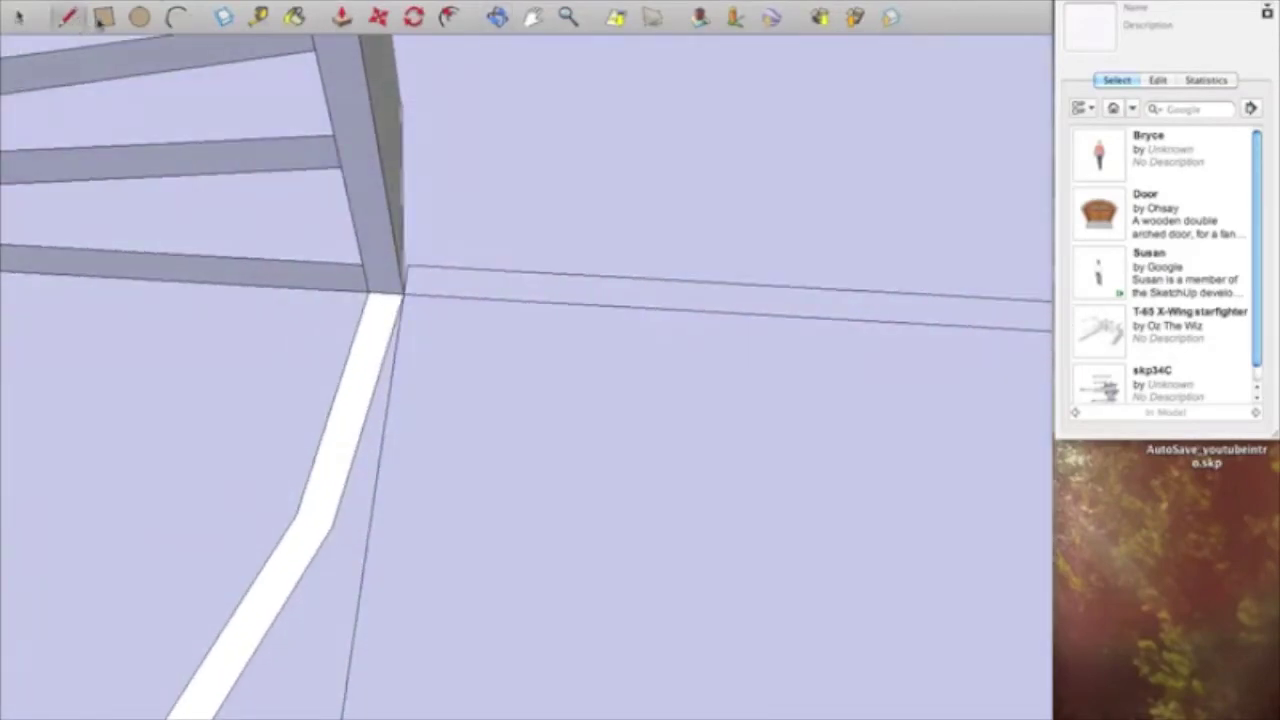
{"action": "left_click", "coordinate": [103, 18]}
{"action": "left_click", "coordinate": [445, 294]}
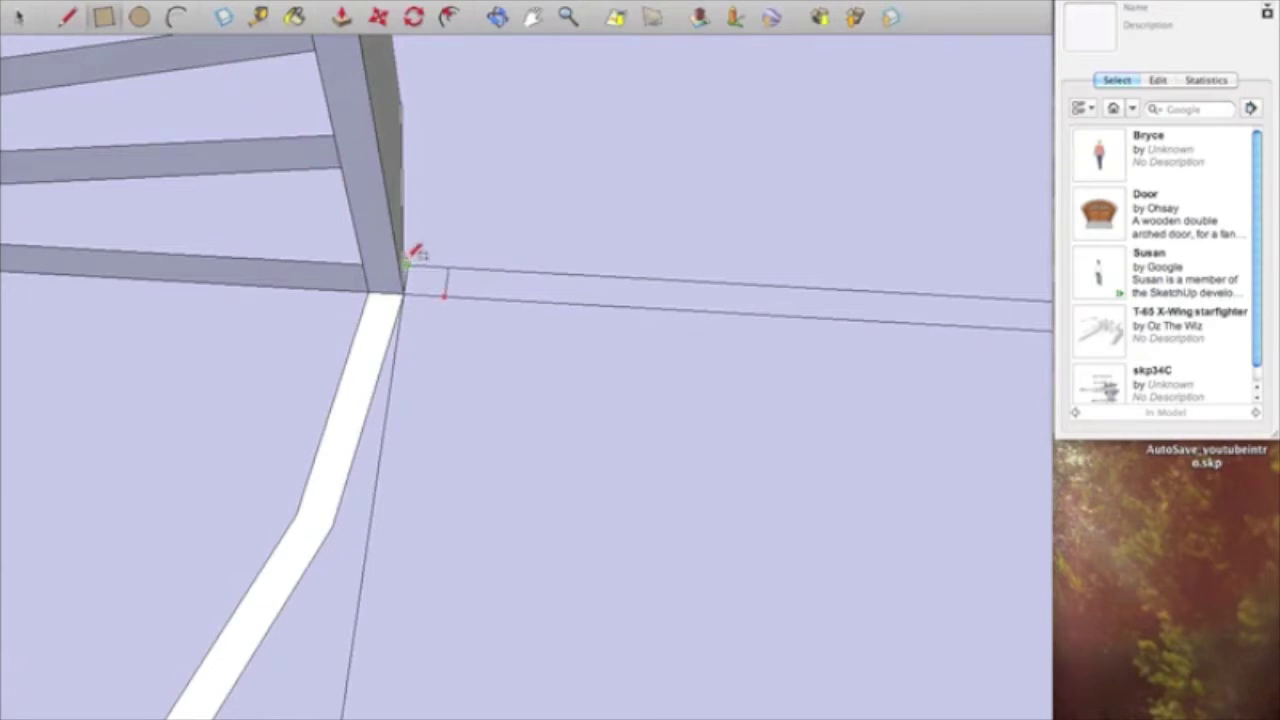
{"action": "middle_click_drag", "start_coordinate": [415, 250], "coordinate": [149, 257]}
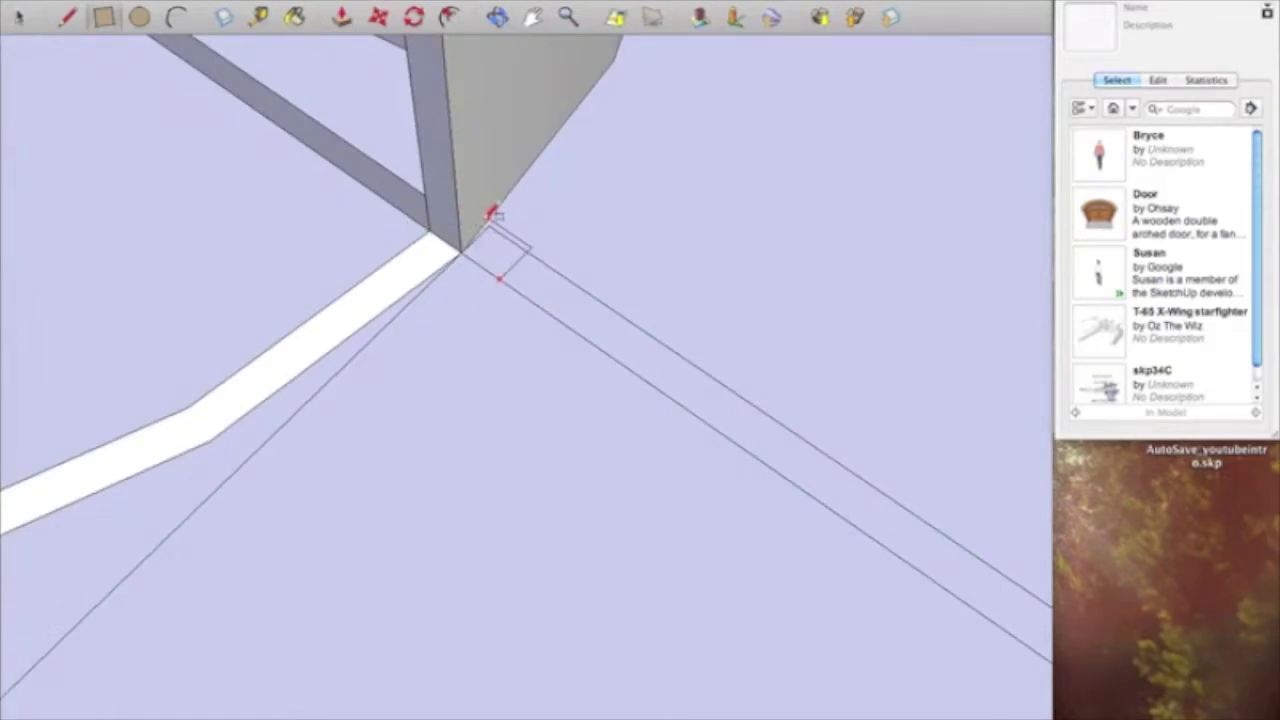
{"action": "middle_click_drag", "start_coordinate": [497, 220], "coordinate": [223, 271]}
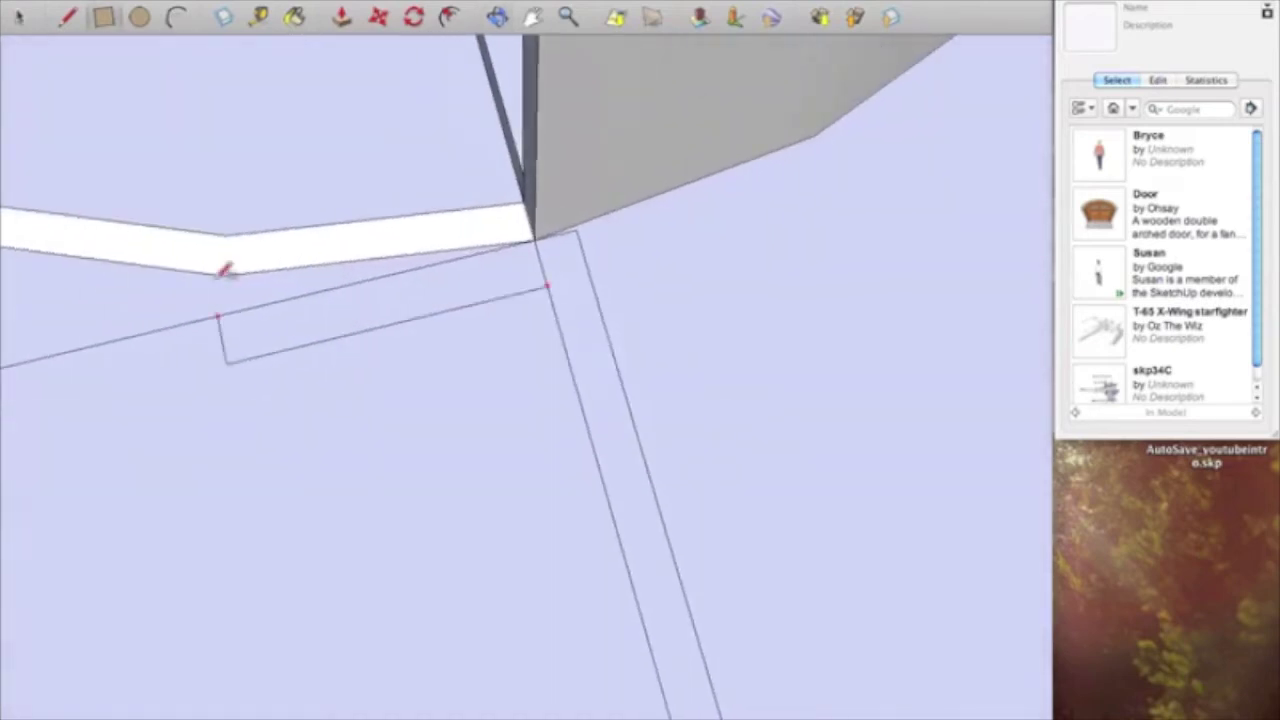
- Extend the strip's outer edge with a line to the base of the curved wall and remove the leftover edge there
{"action": "left_click", "coordinate": [71, 17]}
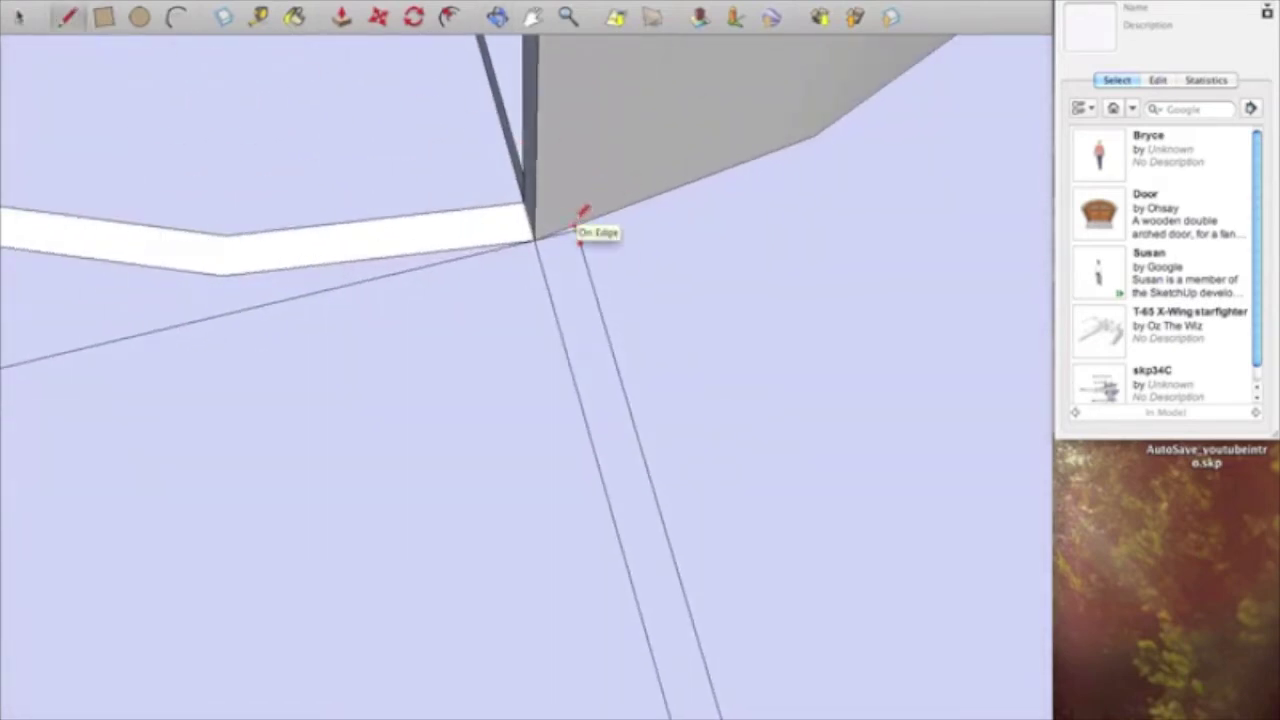
{"action": "mouse_move", "coordinate": [577, 222]}
{"action": "middle_mouse_down"}
{"action": "mouse_move", "coordinate": [486, 237]}
{"action": "mouse_move", "coordinate": [607, 226]}
{"action": "mouse_move", "coordinate": [643, 260]}
{"action": "mouse_move", "coordinate": [424, 160]}
{"action": "mouse_move", "coordinate": [506, 131]}
{"action": "middle_mouse_up"}
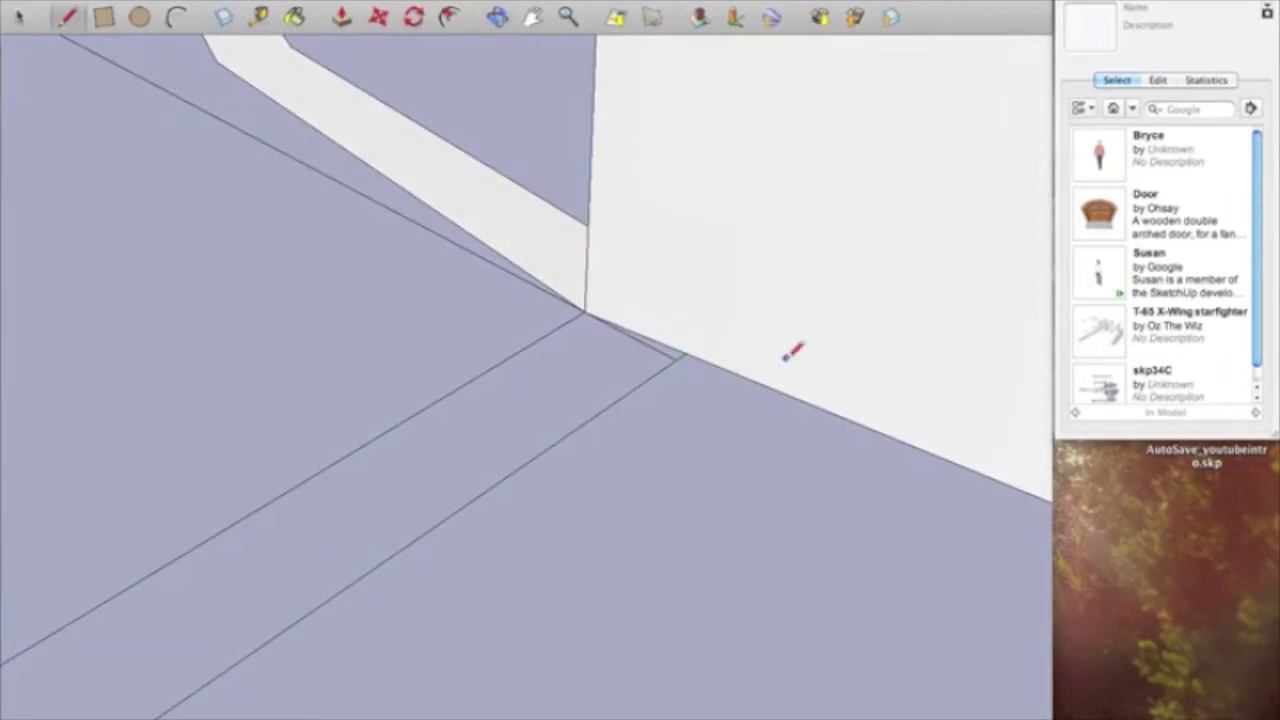
{"action": "left_click", "coordinate": [18, 17]}
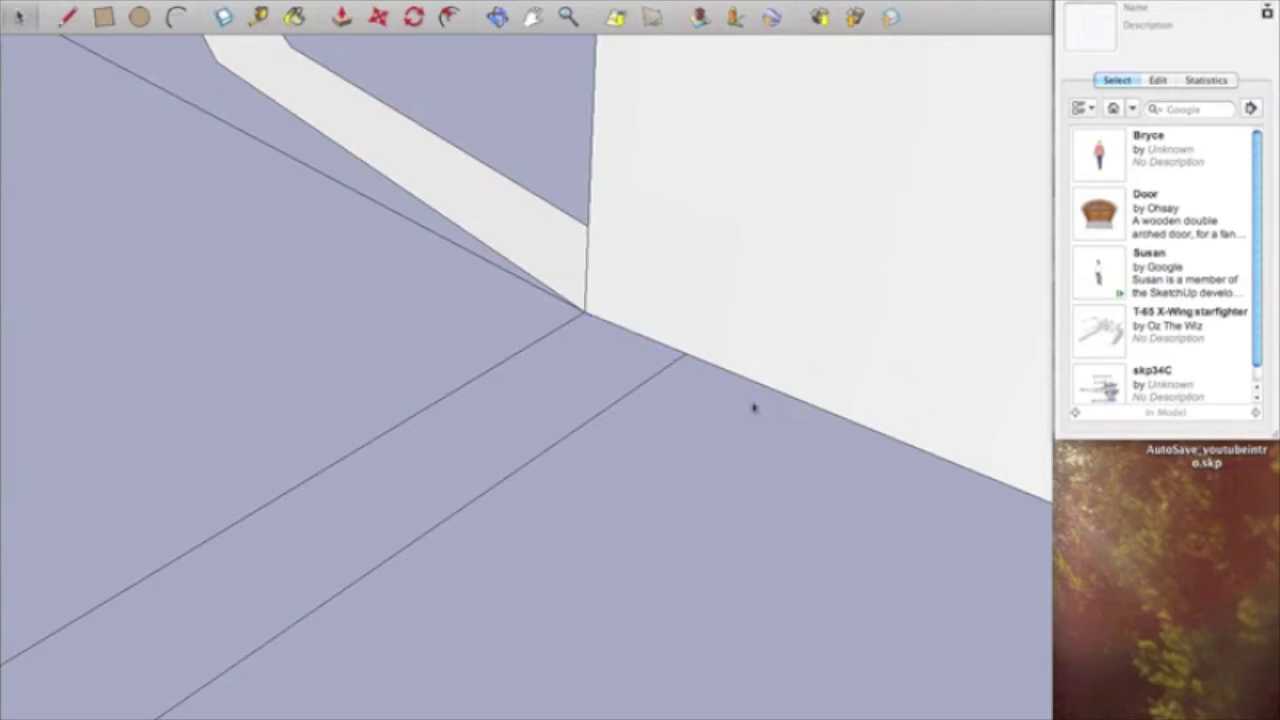
- Extrude the closed floor strip up to the top of the curved wall to form the corridor's second wall
{"action": "middle_click_drag", "start_coordinate": [560, 314], "coordinate": [562, 572]}
{"action": "scroll", "coordinate": [539, 436], "scroll_direction": "down", "scroll_amount": 4}
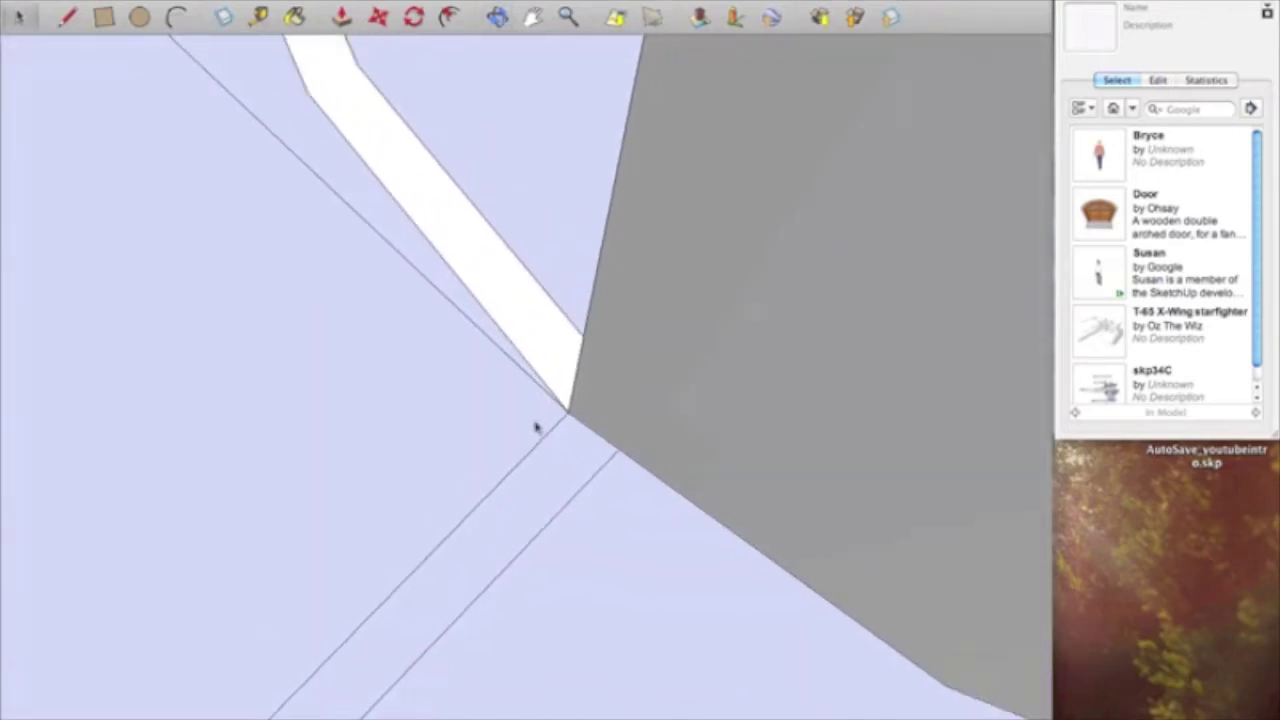
{"action": "scroll", "coordinate": [533, 428], "scroll_direction": "down", "scroll_amount": 3}
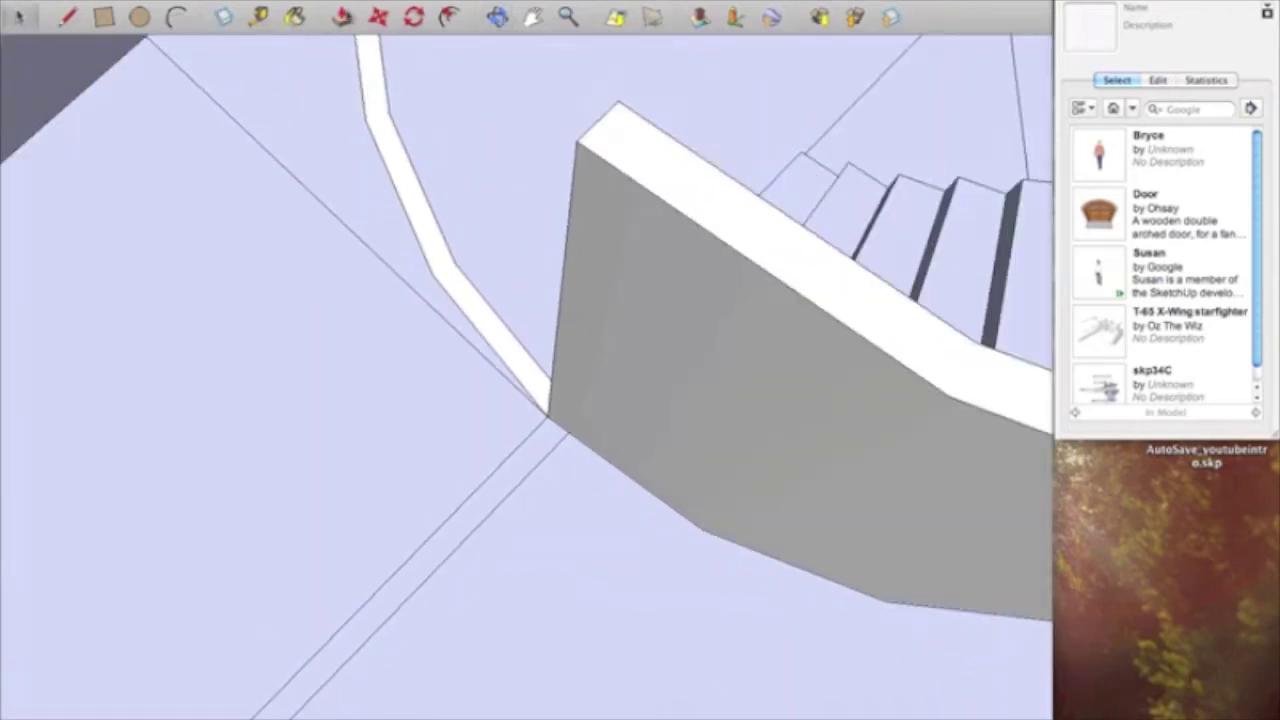
{"action": "left_click", "coordinate": [341, 17]}
{"action": "left_click_drag", "start_coordinate": [537, 451], "coordinate": [654, 363]}
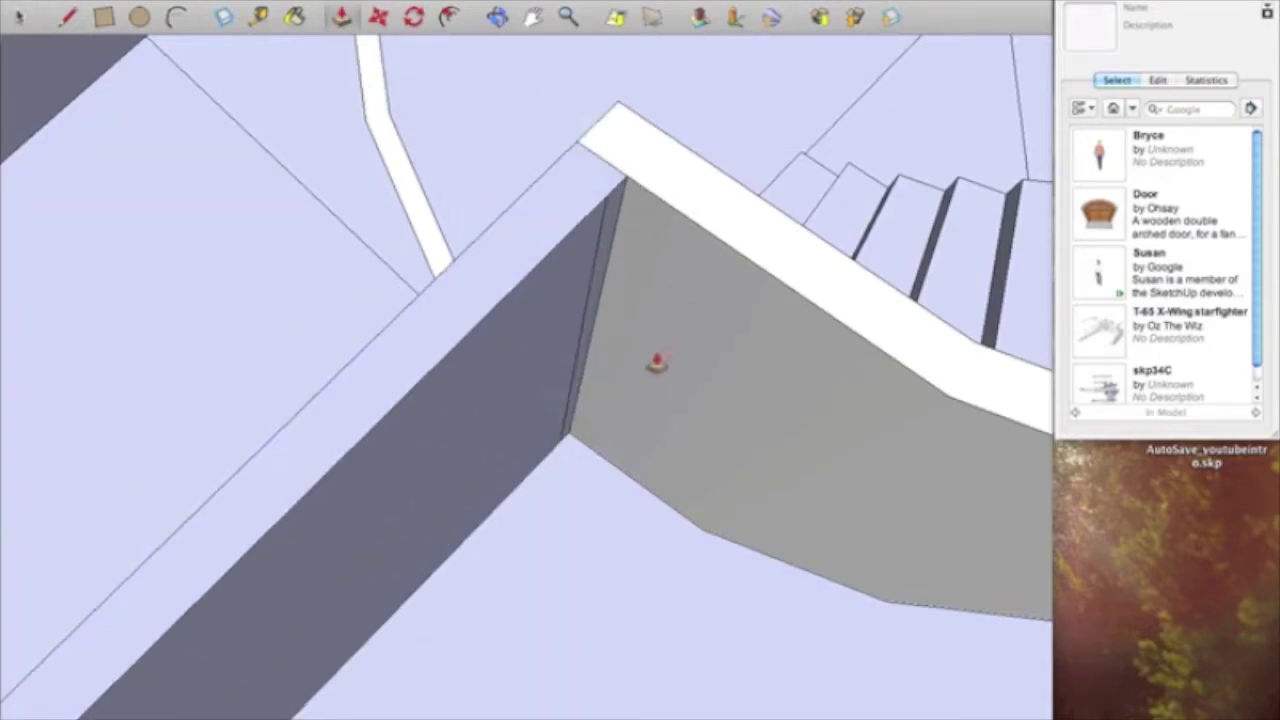
- Examine the round staircase room and both walled corridors from above and from beneath the floor
{"action": "middle_click_drag", "start_coordinate": [654, 363], "coordinate": [800, 240]}
{"action": "scroll", "coordinate": [287, 487], "scroll_direction": "down", "scroll_amount": 2}
{"action": "scroll", "coordinate": [287, 484], "scroll_direction": "down", "scroll_amount": 2}
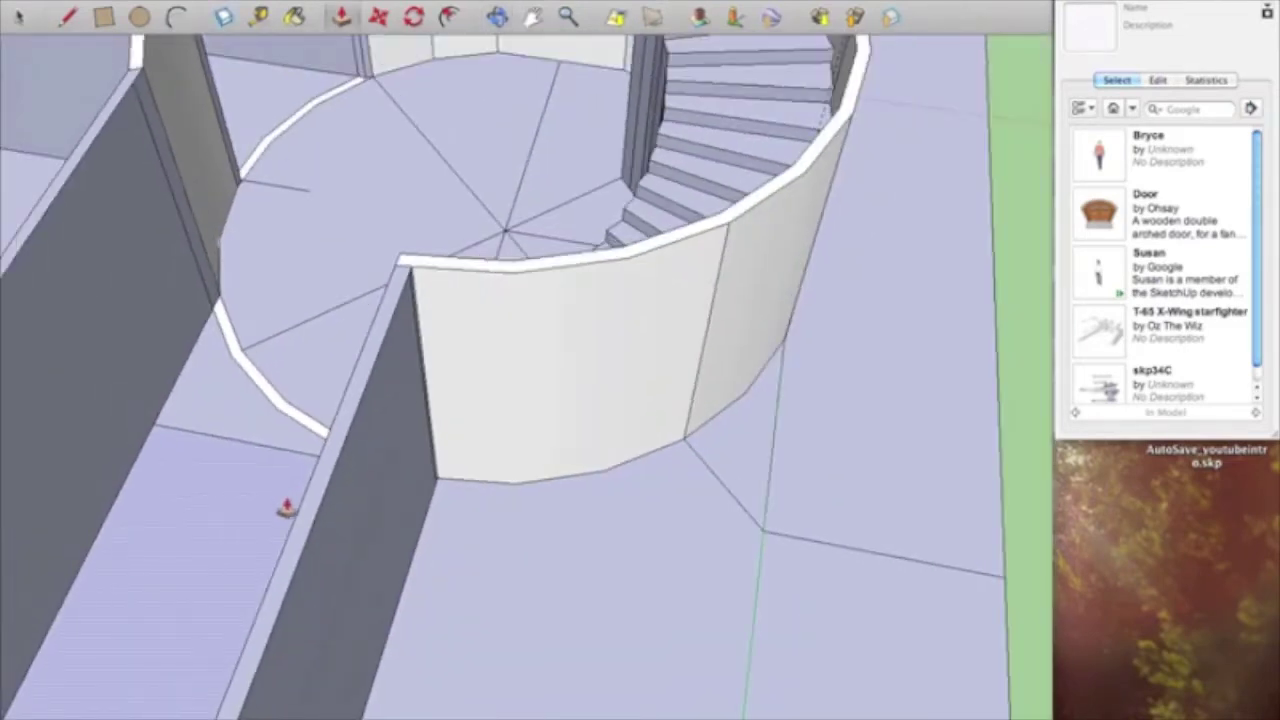
{"action": "scroll", "coordinate": [730, 308], "scroll_direction": "down", "scroll_amount": 4}
{"action": "scroll", "coordinate": [730, 308], "scroll_direction": "down", "scroll_amount": 5}
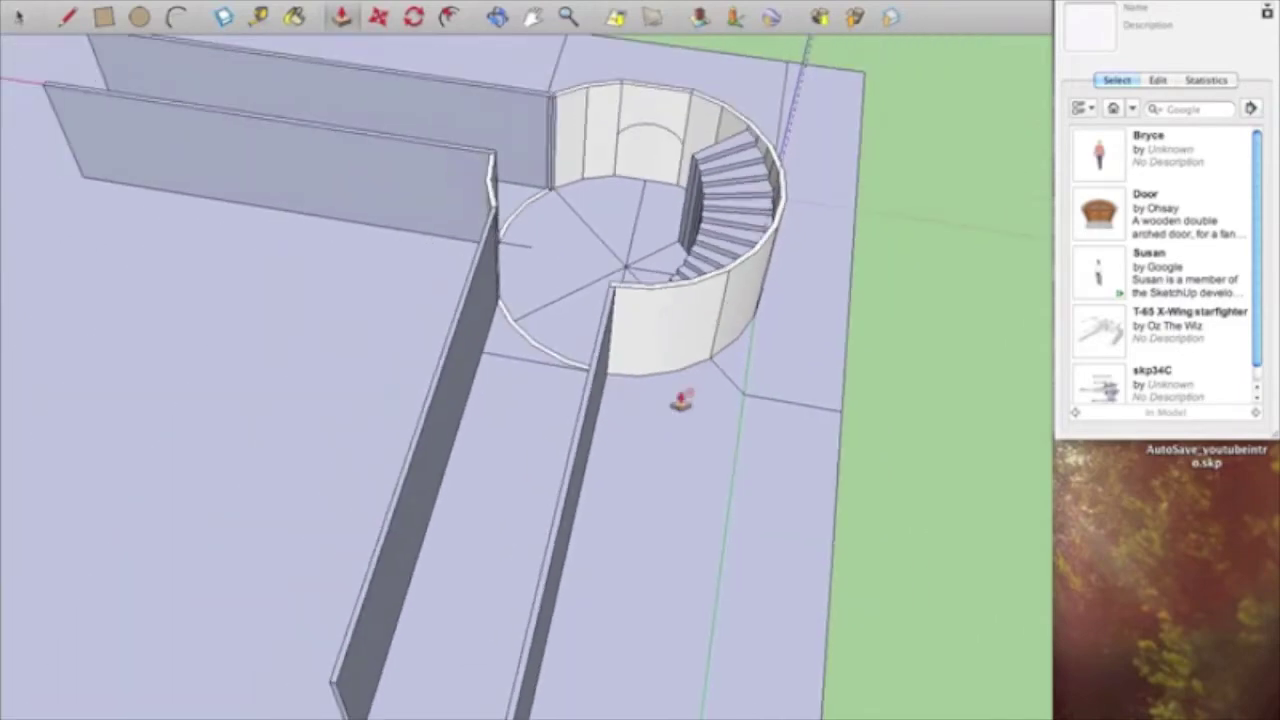
{"action": "middle_click_drag", "start_coordinate": [686, 400], "coordinate": [123, 63]}
{"action": "middle_click_drag", "start_coordinate": [651, 380], "coordinate": [389, 69]}
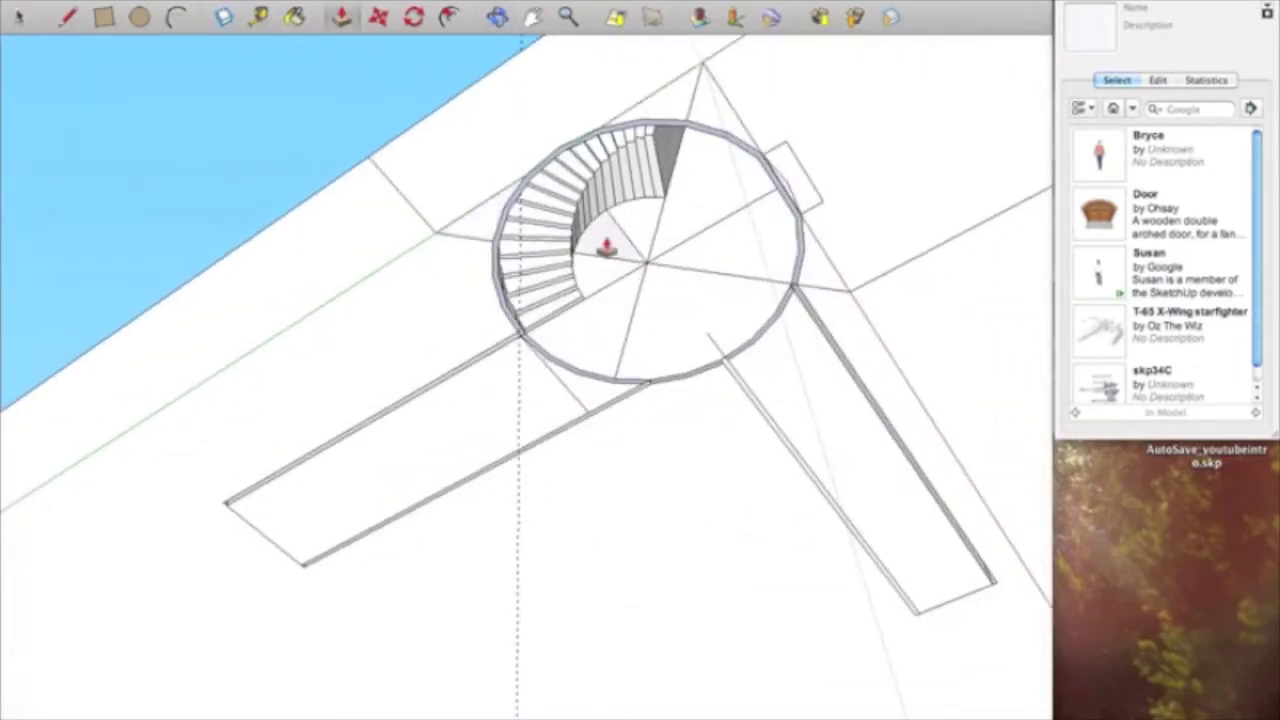
{"action": "mouse_move", "coordinate": [584, 265]}
{"action": "middle_mouse_down"}
{"action": "mouse_move", "coordinate": [331, 111]}
{"action": "mouse_move", "coordinate": [180, 143]}
{"action": "mouse_move", "coordinate": [657, 537]}
{"action": "mouse_move", "coordinate": [597, 480]}
{"action": "mouse_move", "coordinate": [449, 531]}
{"action": "mouse_move", "coordinate": [602, 515]}
{"action": "mouse_move", "coordinate": [800, 617]}
{"action": "mouse_move", "coordinate": [720, 417]}
{"action": "mouse_move", "coordinate": [818, 184]}
{"action": "mouse_move", "coordinate": [843, 157]}
{"action": "mouse_move", "coordinate": [829, 418]}
{"action": "mouse_move", "coordinate": [811, 409]}
{"action": "mouse_move", "coordinate": [766, 313]}
{"action": "middle_mouse_up"}
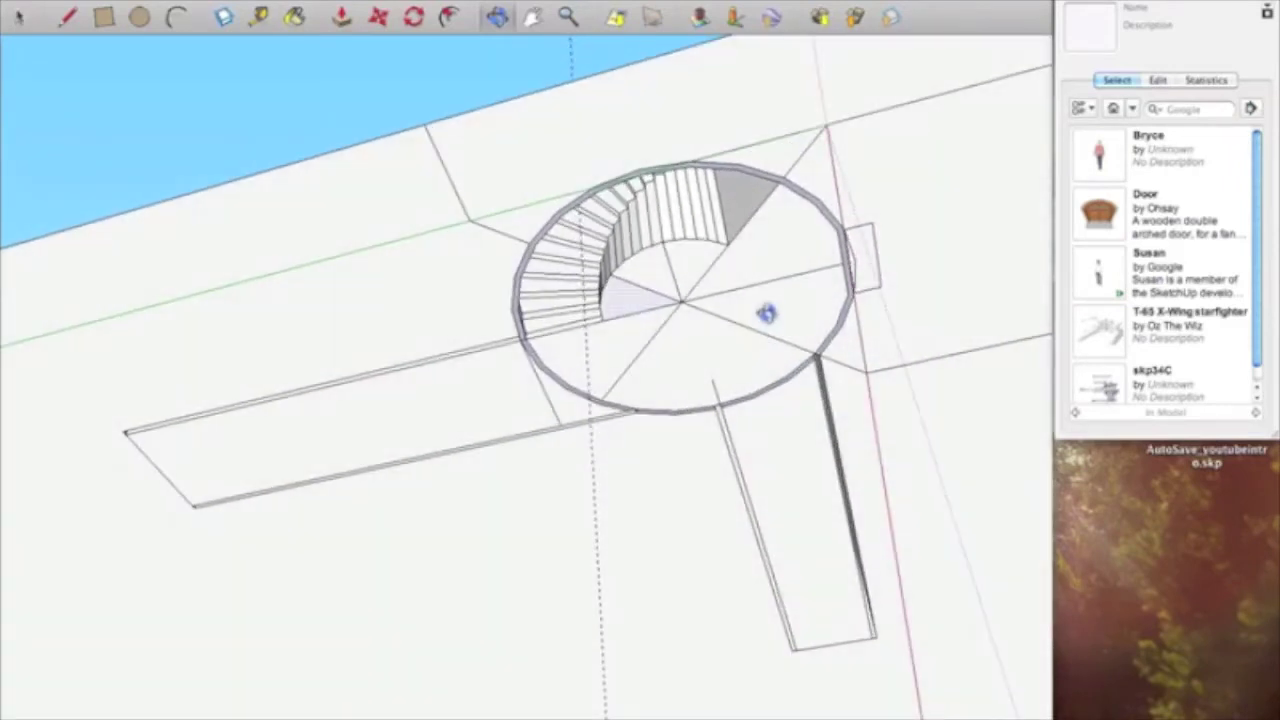
{"action": "middle_click_drag", "start_coordinate": [766, 313], "coordinate": [277, 177]}
{"action": "key", "text": "p"}
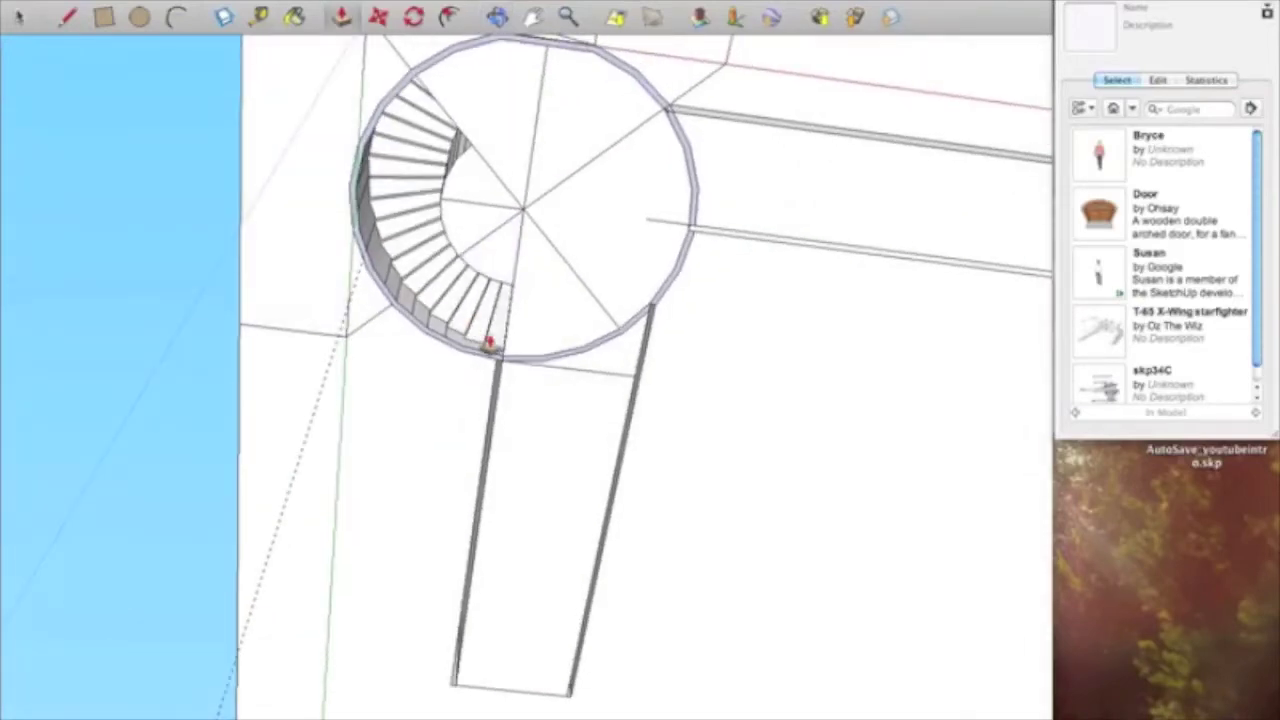
{"action": "middle_click_drag", "start_coordinate": [403, 237], "coordinate": [509, 364]}
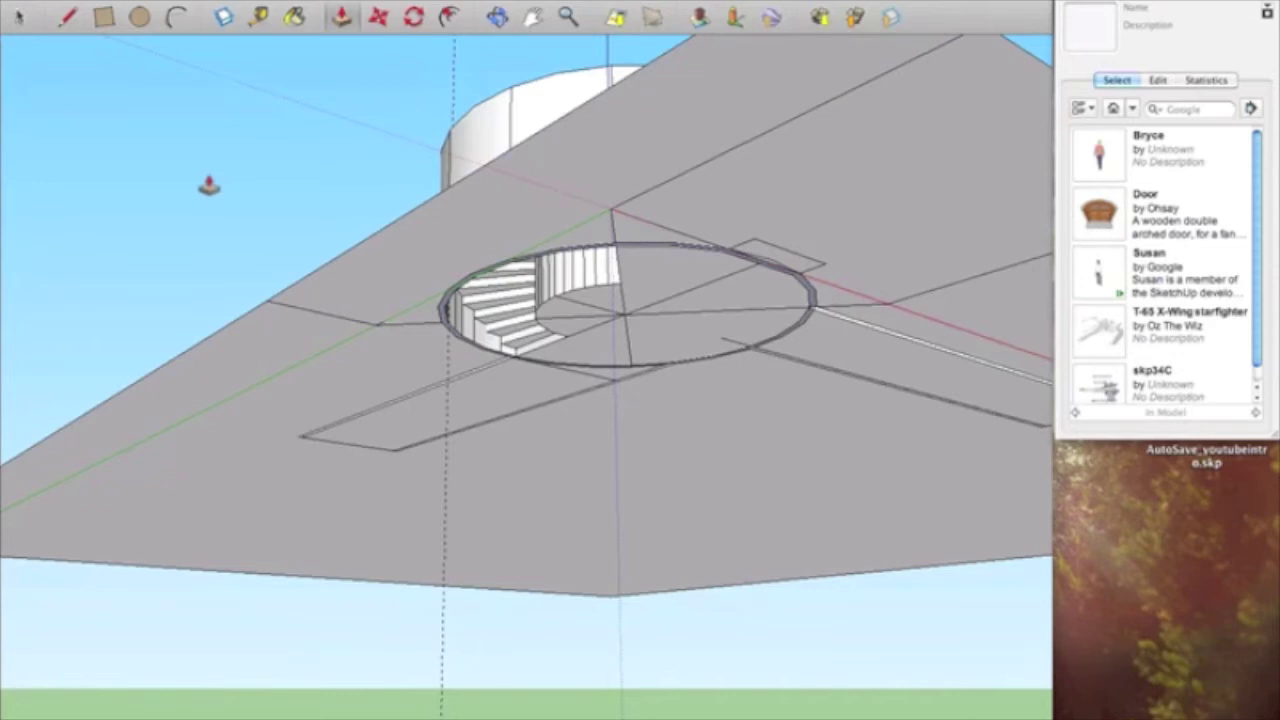
{"action": "middle_click_drag", "start_coordinate": [208, 186], "coordinate": [703, 634]}
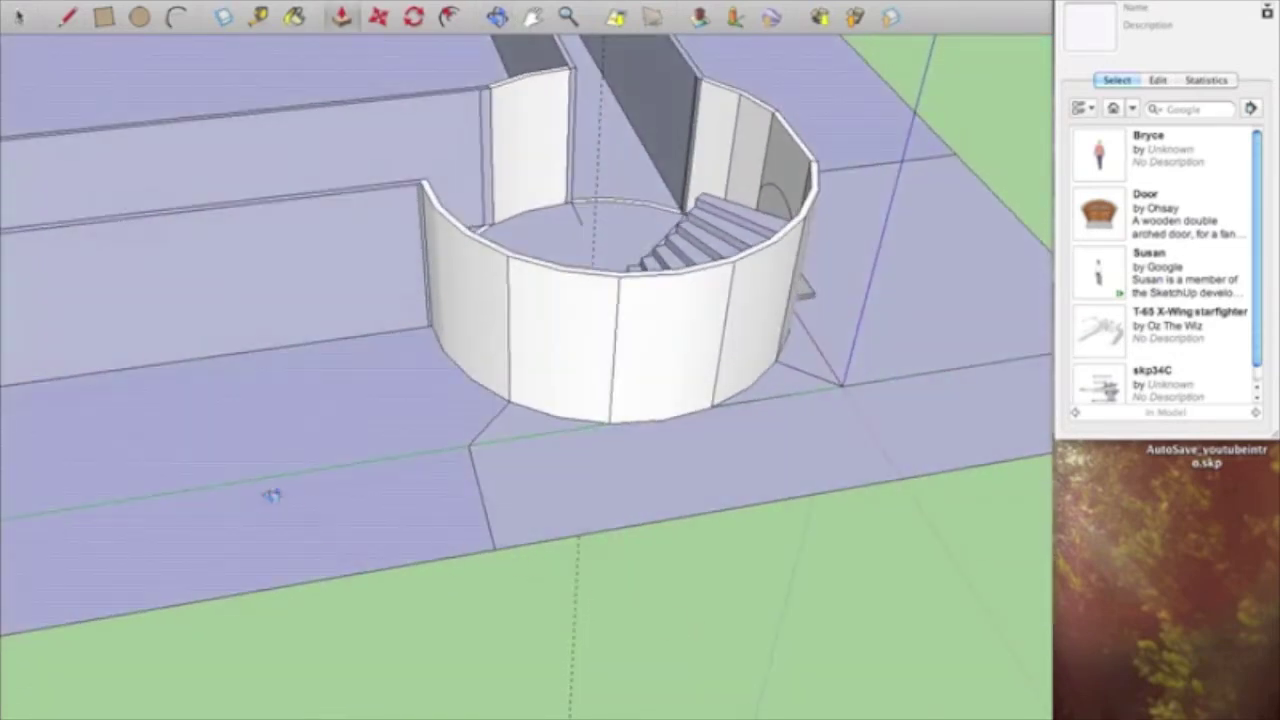
{"action": "middle_click_drag", "start_coordinate": [271, 494], "coordinate": [854, 509]}
{"action": "middle_click_drag", "start_coordinate": [548, 498], "coordinate": [1020, 411]}
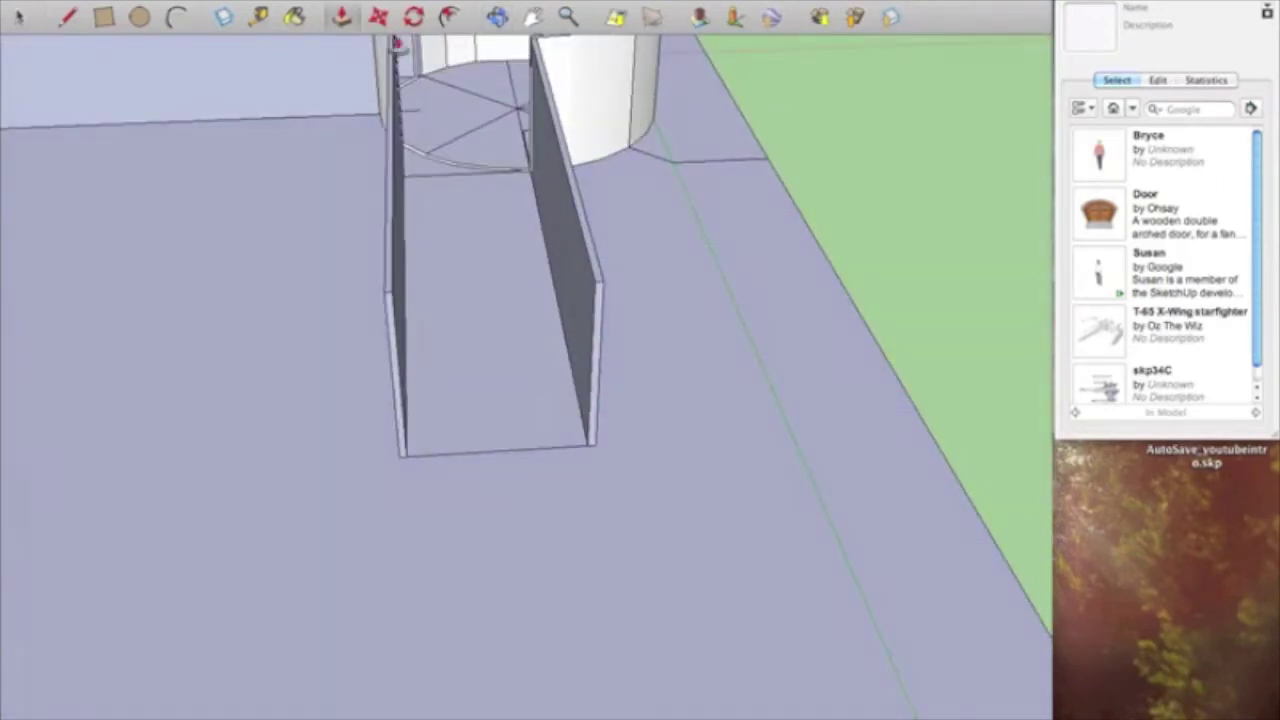
{"action": "middle_click_drag", "start_coordinate": [505, 305], "coordinate": [738, 383]}
{"action": "key", "text": "space"}
{"action": "scroll", "coordinate": [363, 448], "scroll_direction": "down", "scroll_amount": 2}
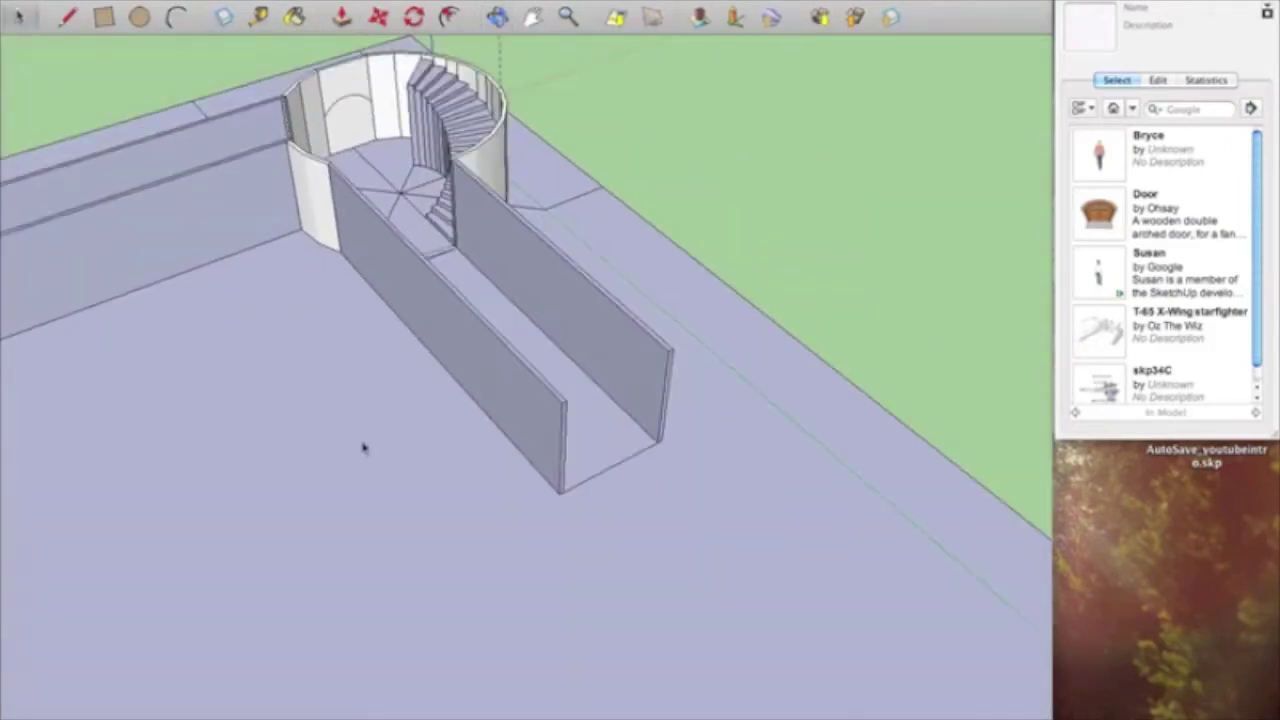
{"action": "middle_click_drag", "start_coordinate": [322, 543], "coordinate": [740, 431]}
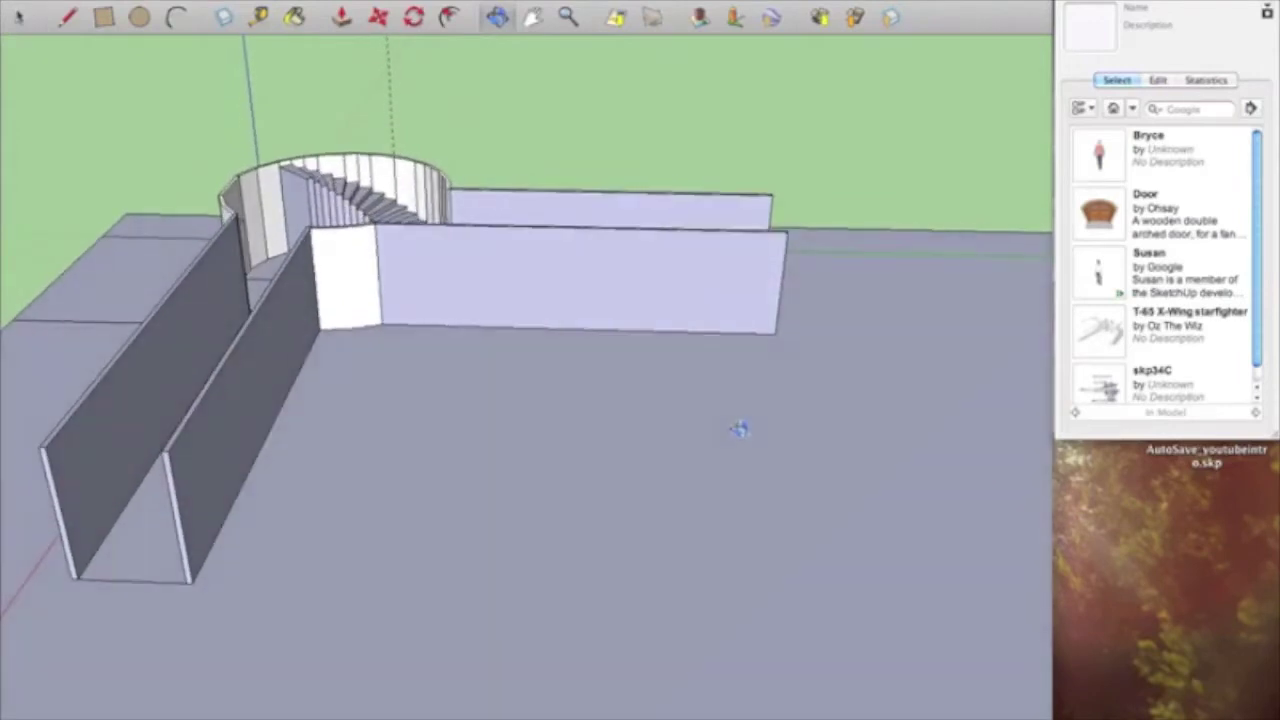
- Draw a small square on top of the free end of the first corridor's inner wall
{"action": "scroll", "coordinate": [370, 553], "scroll_direction": "down", "scroll_amount": 2}
{"action": "middle_click_drag", "start_coordinate": [369, 554], "coordinate": [217, 594]}
{"action": "scroll", "coordinate": [290, 592], "scroll_direction": "up", "scroll_amount": 4}
{"action": "scroll", "coordinate": [280, 591], "scroll_direction": "up", "scroll_amount": 5}
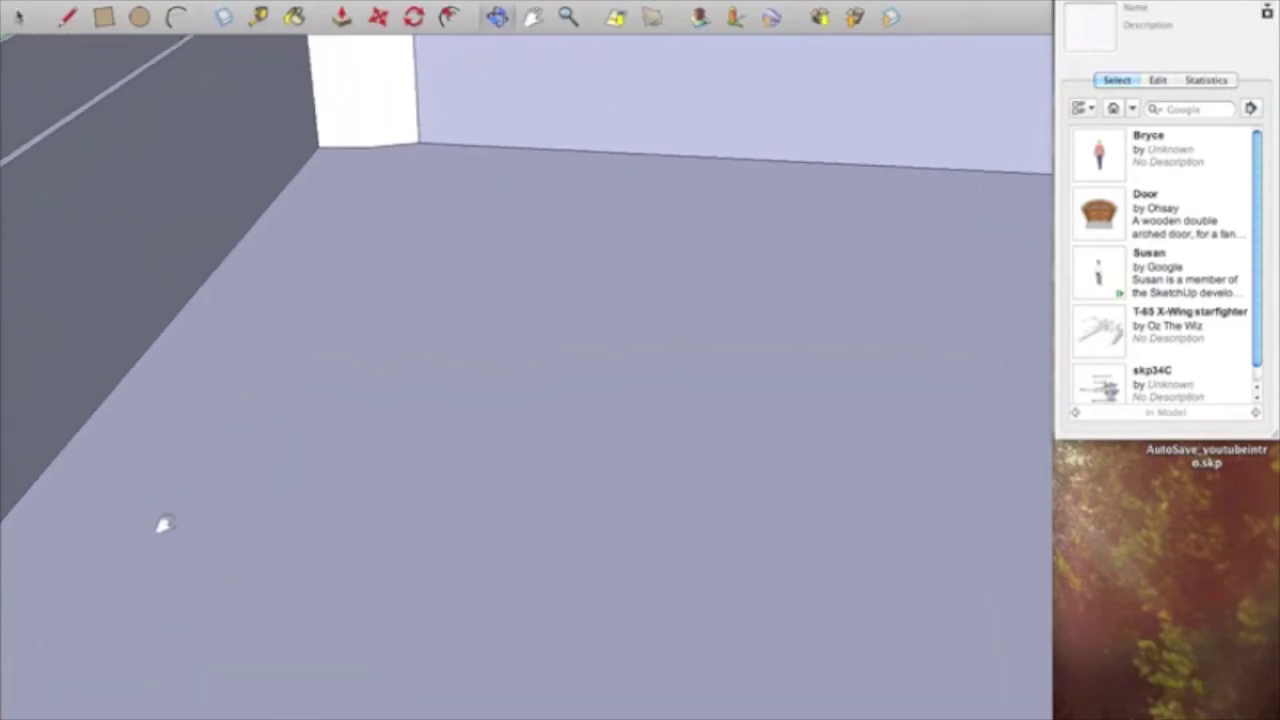
{"action": "scroll", "coordinate": [280, 471], "scroll_direction": "down", "scroll_amount": 6}
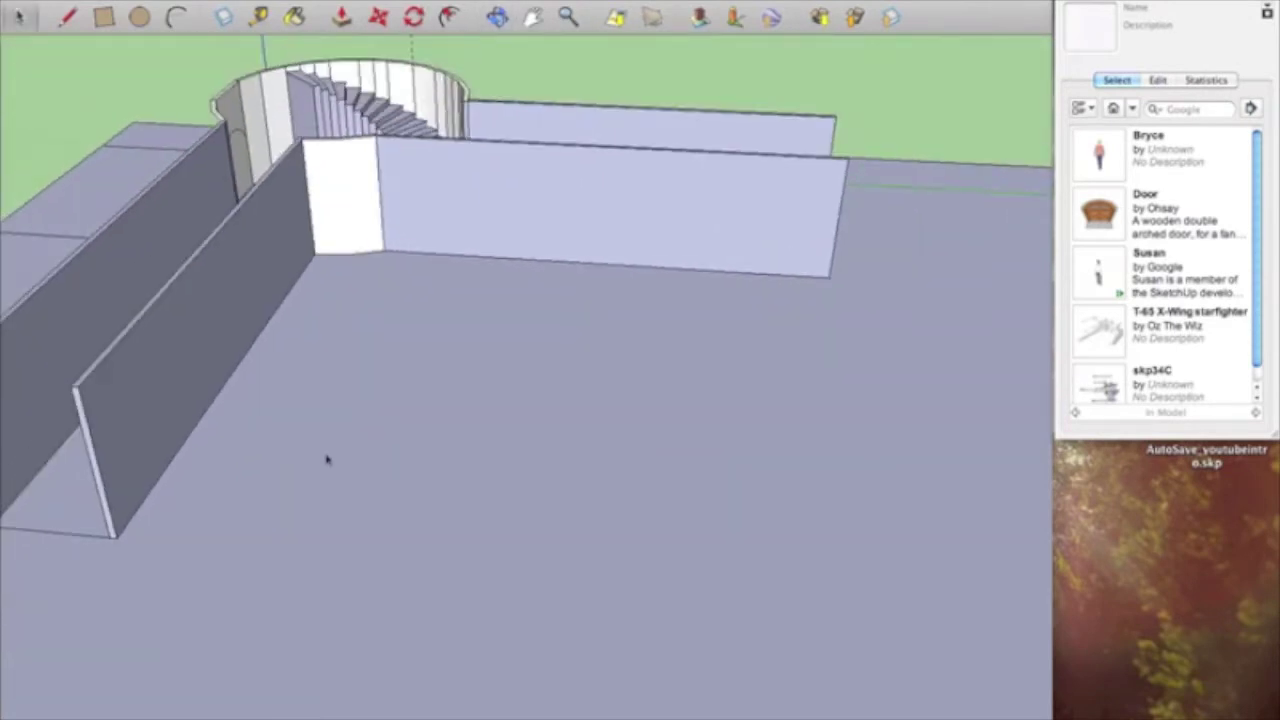
{"action": "middle_click_drag", "start_coordinate": [326, 457], "coordinate": [272, 476]}
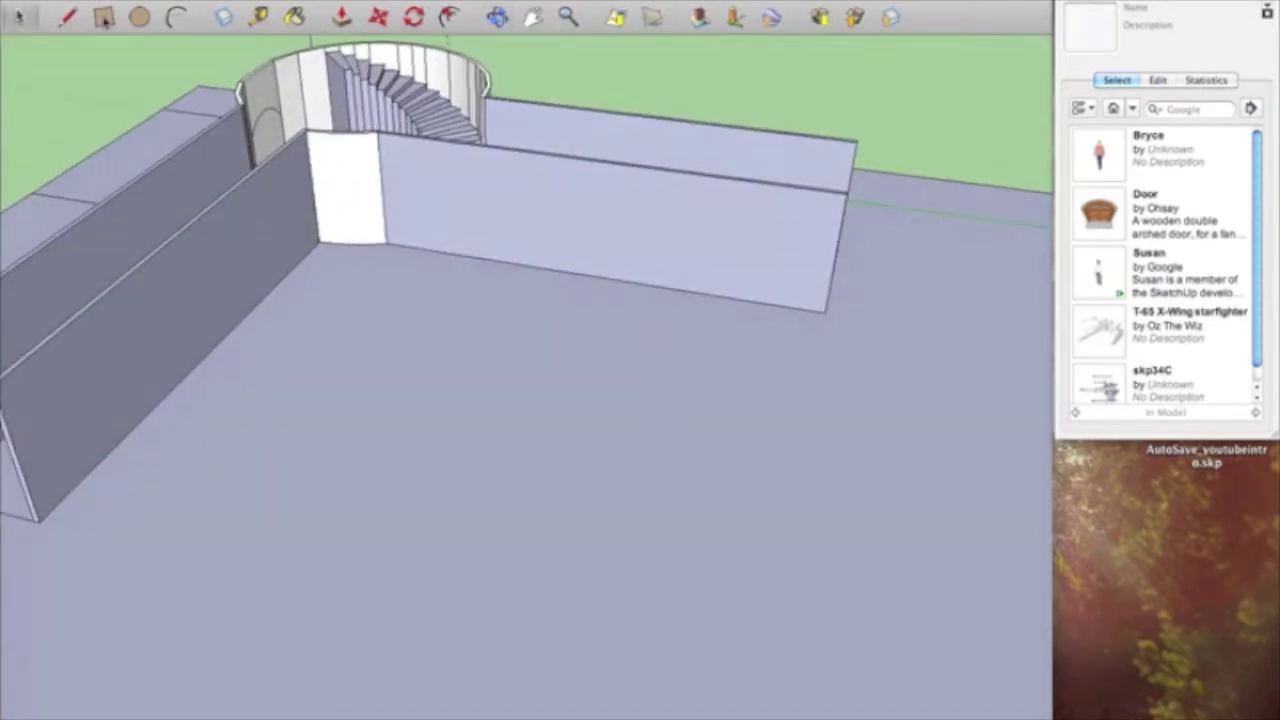
{"action": "key", "text": "r"}
{"action": "middle_click_drag", "start_coordinate": [388, 470], "coordinate": [311, 487]}
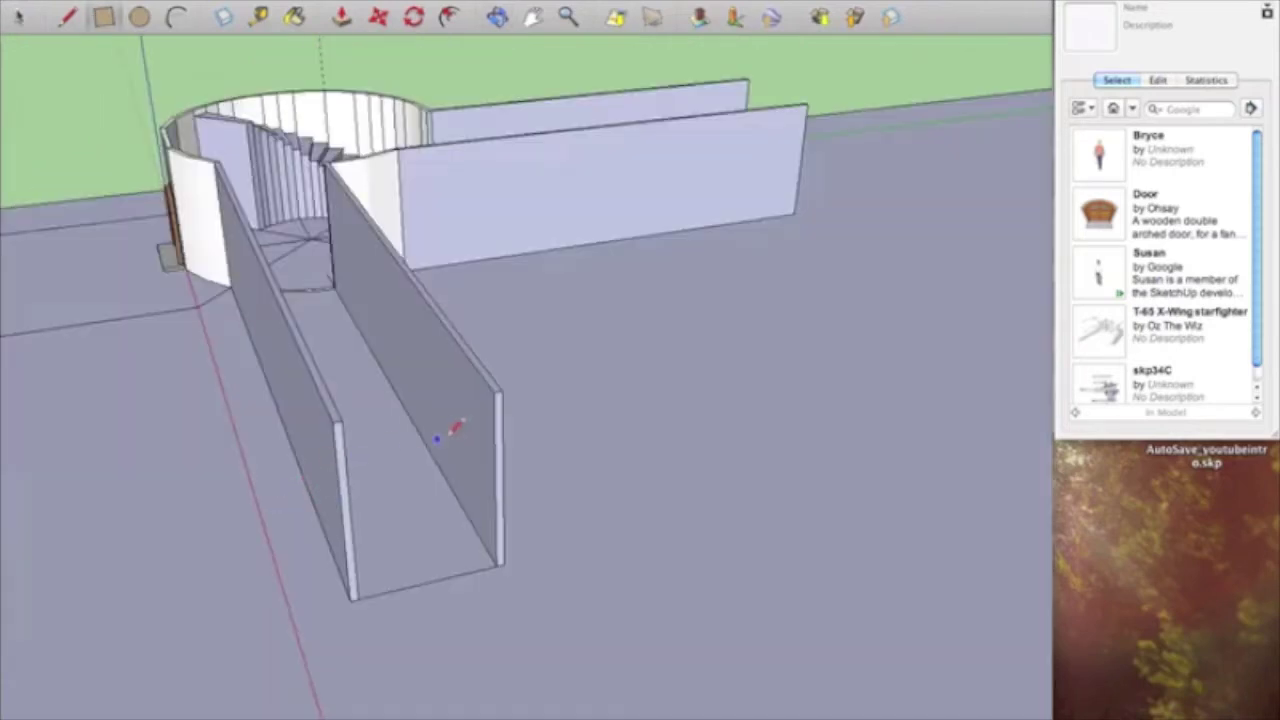
{"action": "middle_click_drag", "start_coordinate": [455, 428], "coordinate": [117, 483]}
{"action": "scroll", "coordinate": [60, 485], "scroll_direction": "up", "scroll_amount": 5}
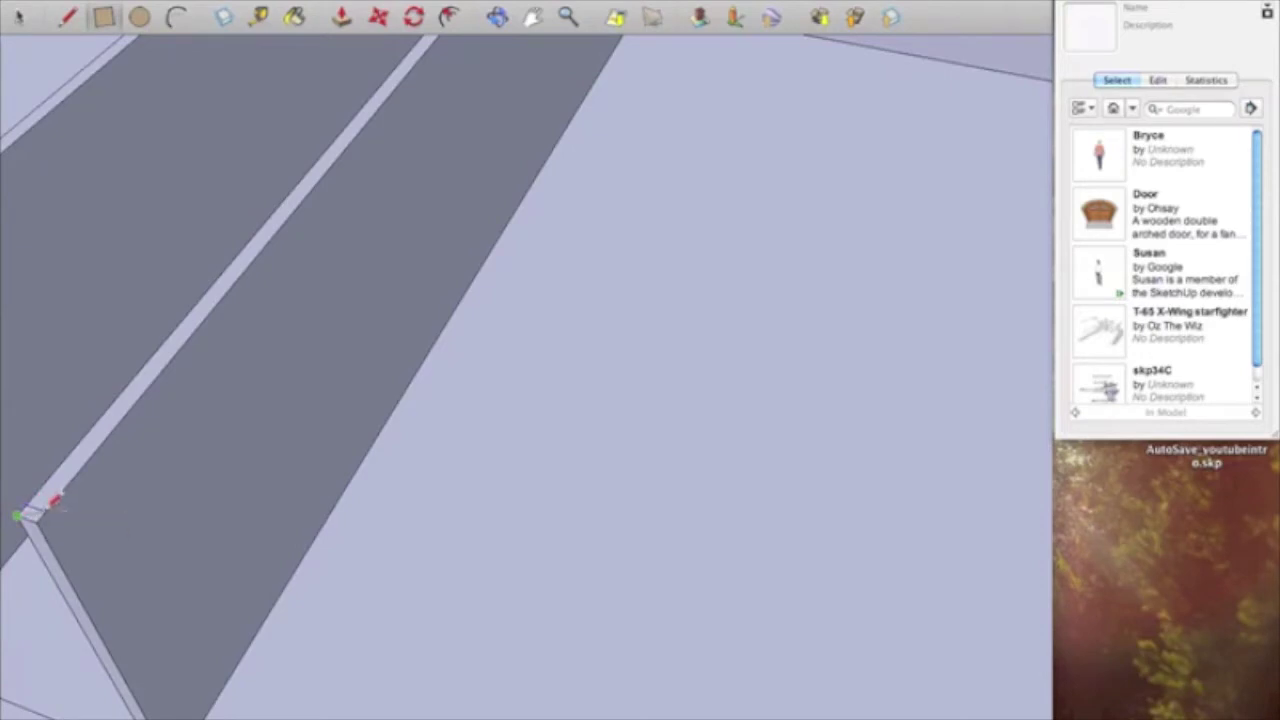
{"action": "left_click", "coordinate": [33, 514]}
{"action": "middle_click_drag", "start_coordinate": [109, 519], "coordinate": [62, 486]}
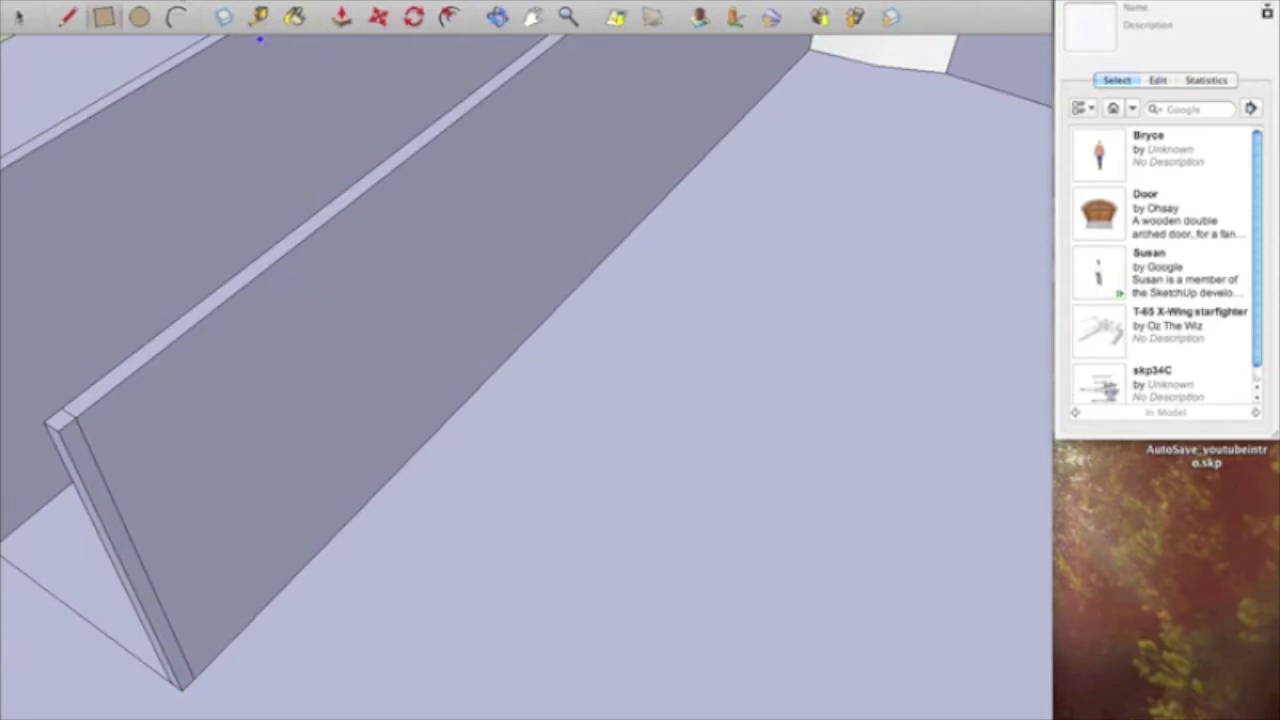
- Try to draw a floor rectangle between the end corners of the two corridors' inner walls, and undo it
{"action": "middle_click_drag", "start_coordinate": [437, 462], "coordinate": [440, 360]}
{"action": "scroll", "coordinate": [440, 360], "scroll_direction": "down", "scroll_amount": 1}
{"action": "scroll", "coordinate": [140, 542], "scroll_direction": "down", "scroll_amount": 5}
{"action": "scroll", "coordinate": [145, 538], "scroll_direction": "down", "scroll_amount": 3}
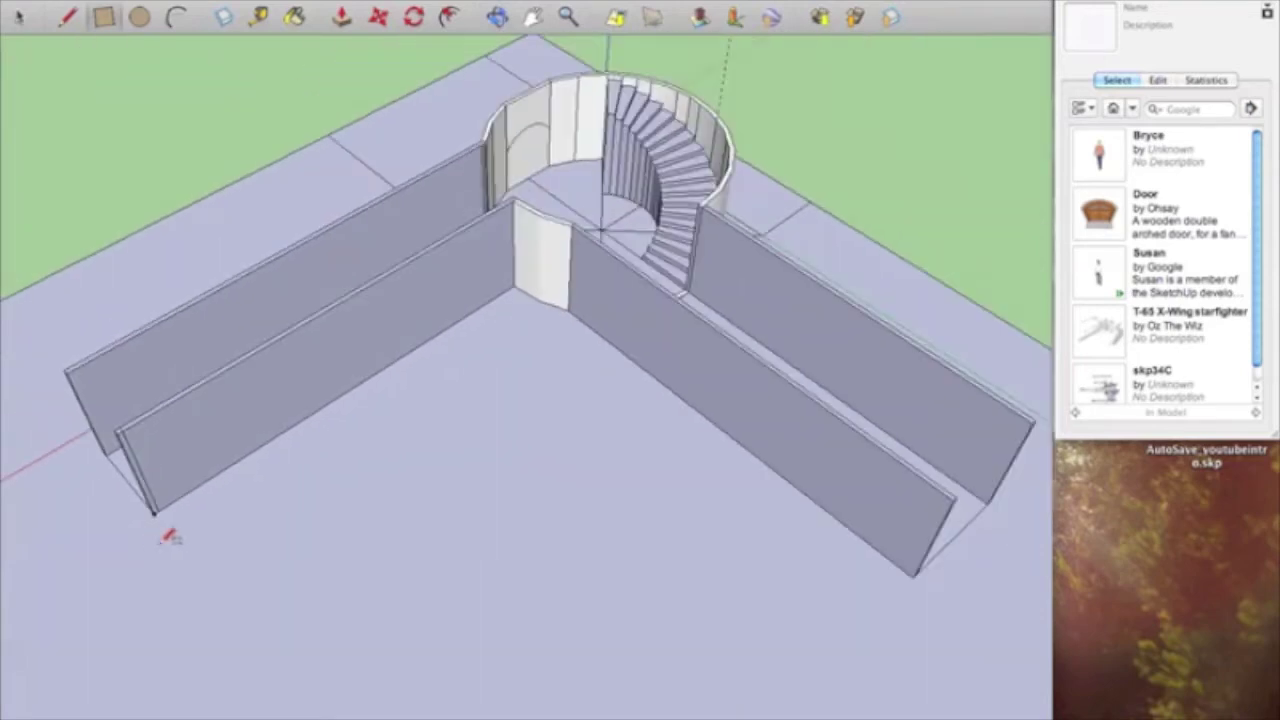
{"action": "middle_click_drag", "start_coordinate": [171, 534], "coordinate": [200, 443]}
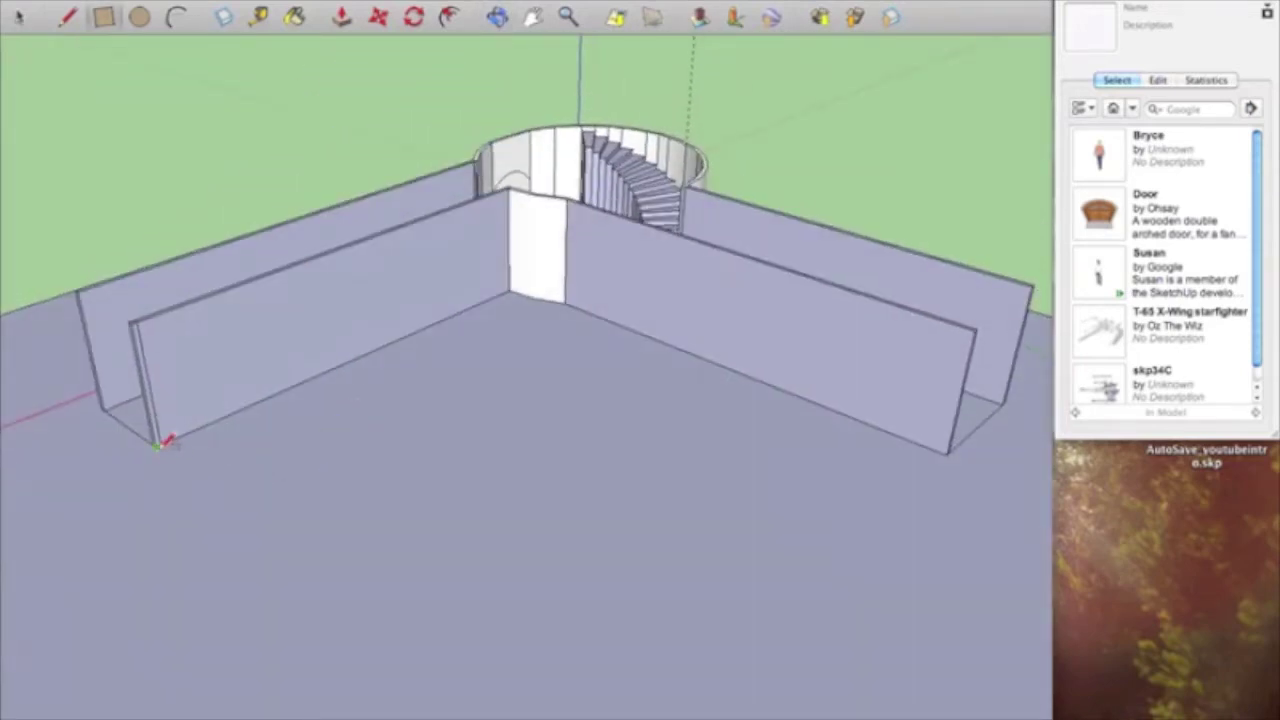
{"action": "left_click", "coordinate": [158, 444]}
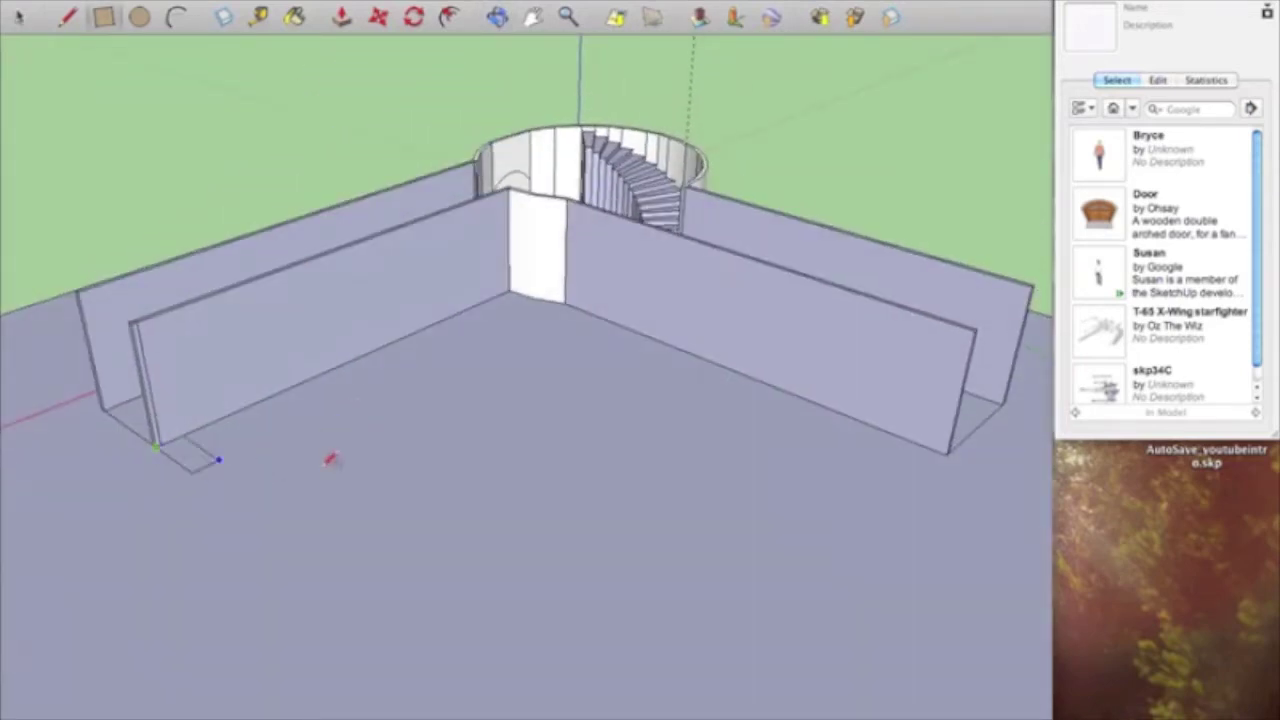
{"action": "left_click", "coordinate": [948, 454]}
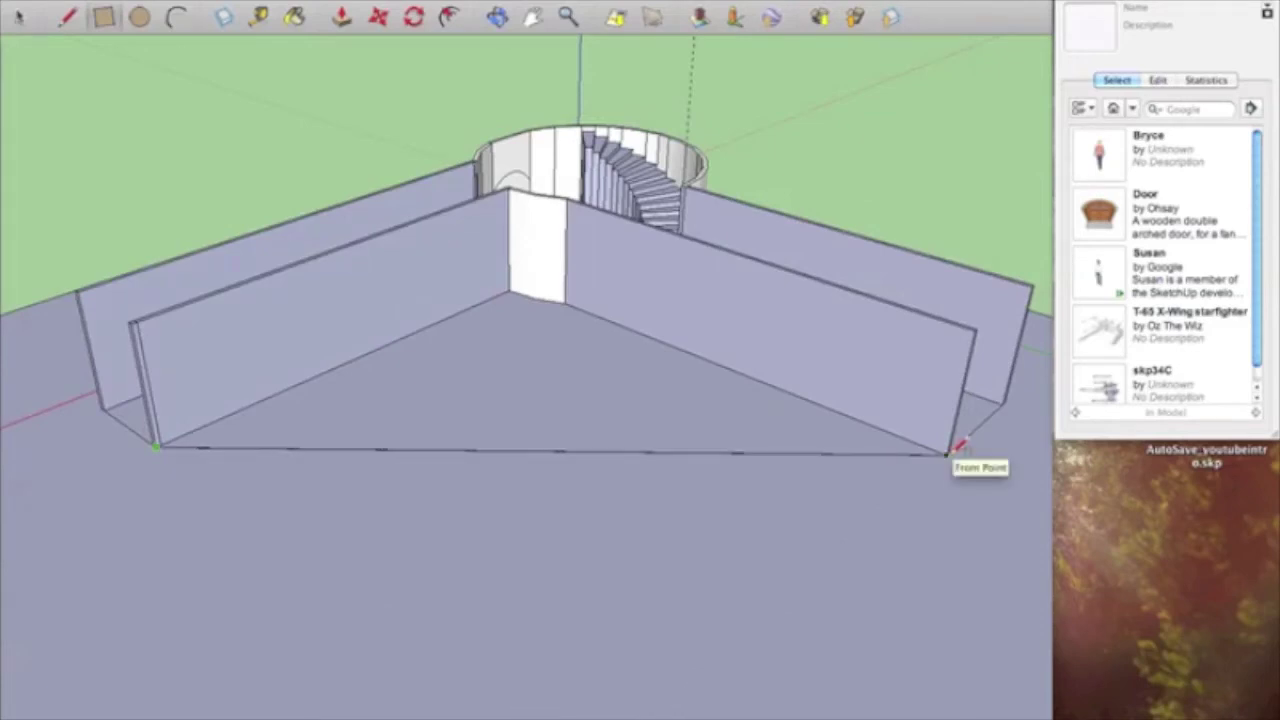
{"action": "key", "text": "super+z"}
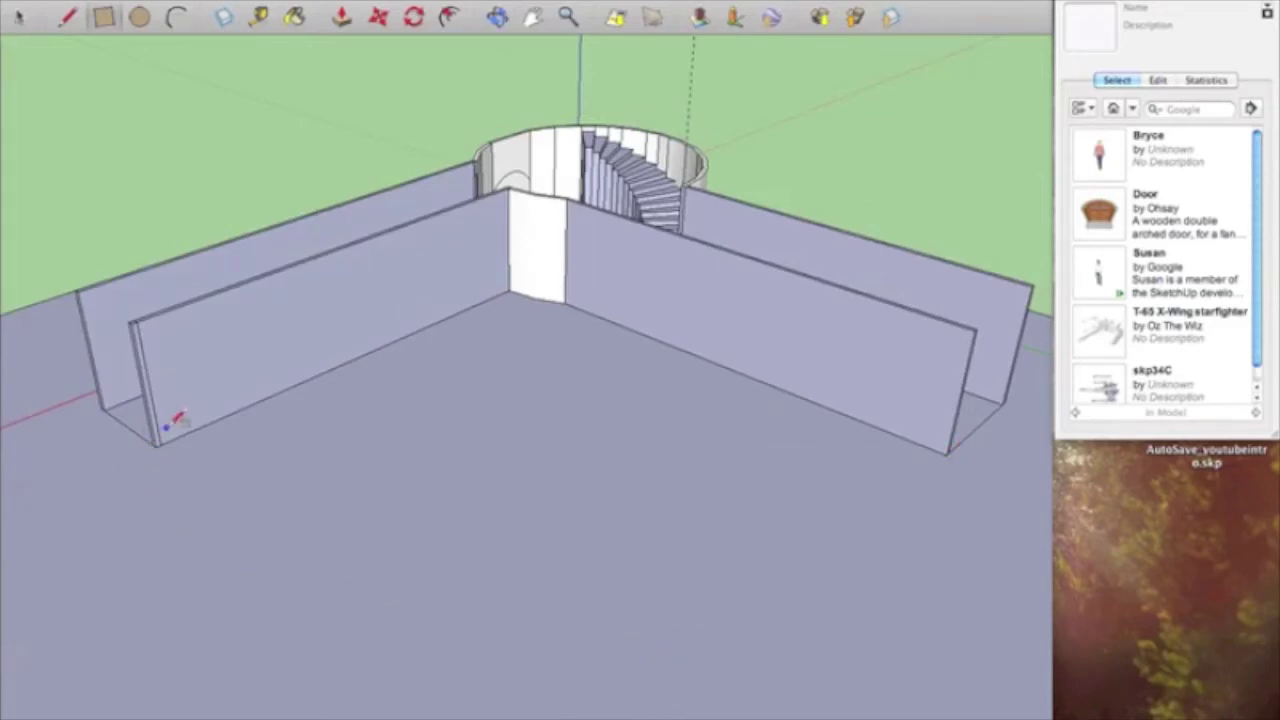
- Draw a floor rectangle from the base of the first corridor's inner wall end to that of the second corridor's inner wall
{"action": "scroll", "coordinate": [172, 437], "scroll_direction": "up", "scroll_amount": 5}
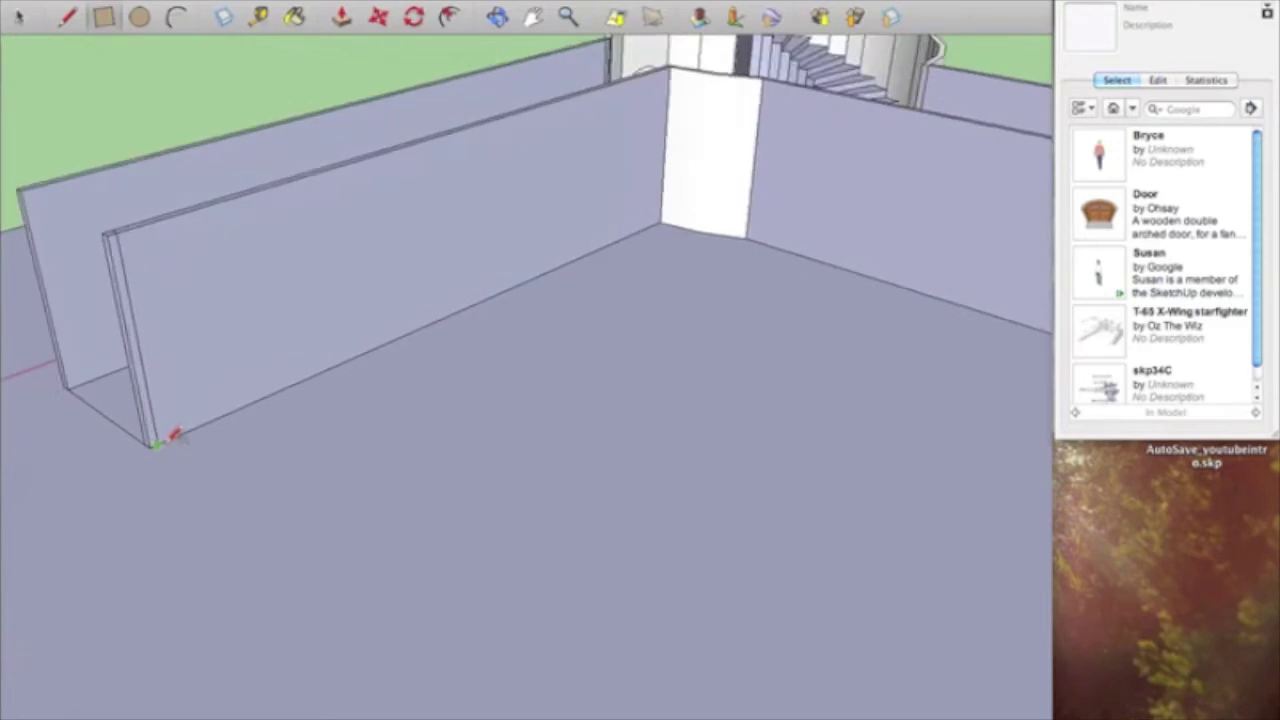
{"action": "left_click", "coordinate": [168, 440]}
{"action": "scroll", "coordinate": [534, 551], "scroll_direction": "down", "scroll_amount": 5}
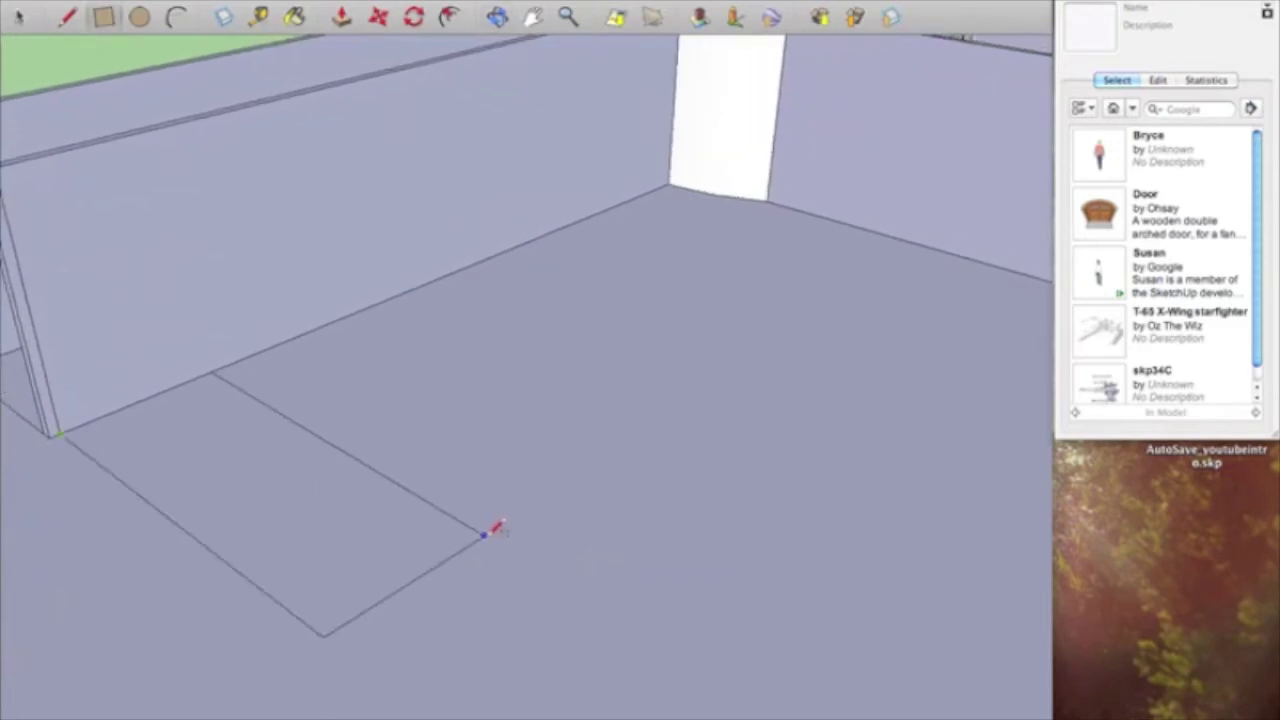
{"action": "middle_click_drag", "start_coordinate": [529, 557], "coordinate": [330, 562]}
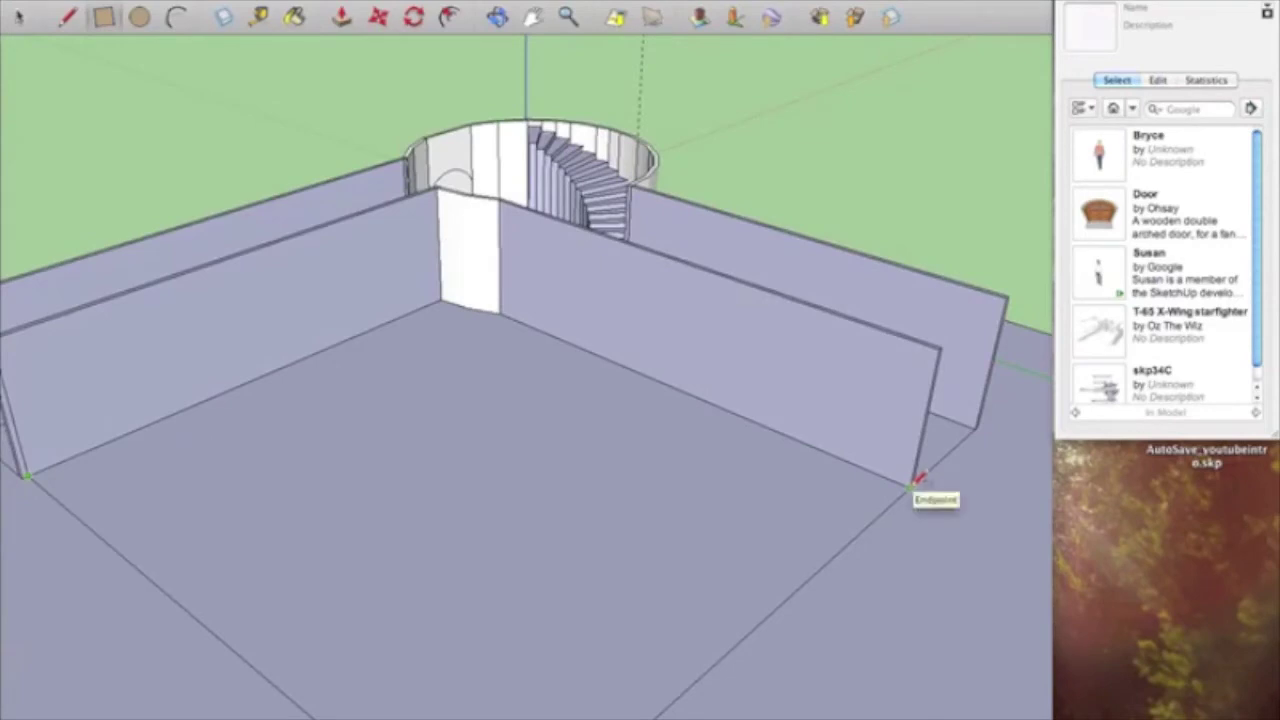
{"action": "left_click", "coordinate": [918, 484]}
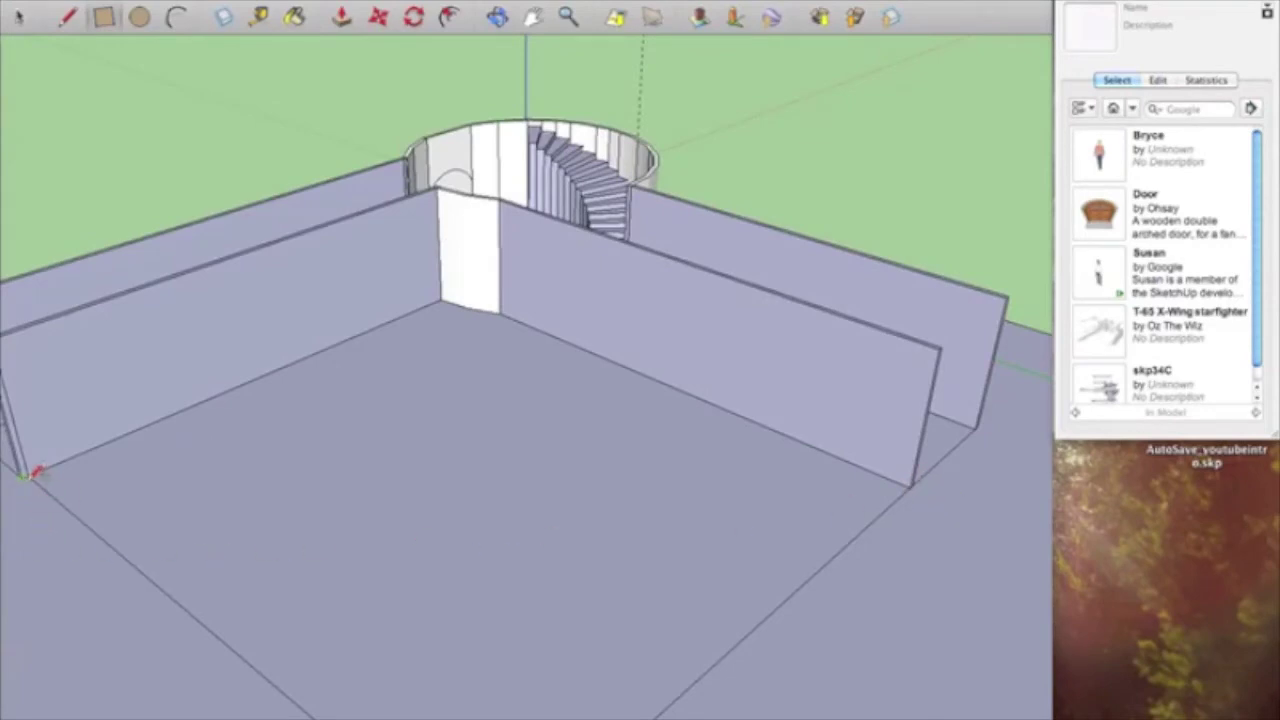
- Try a thin wall strip along the floor rectangle's outer edge, and undo both the strip and the rectangle
{"action": "left_click", "coordinate": [22, 476]}
{"action": "middle_click_drag", "start_coordinate": [300, 678], "coordinate": [477, 523]}
{"action": "left_click", "coordinate": [624, 371]}
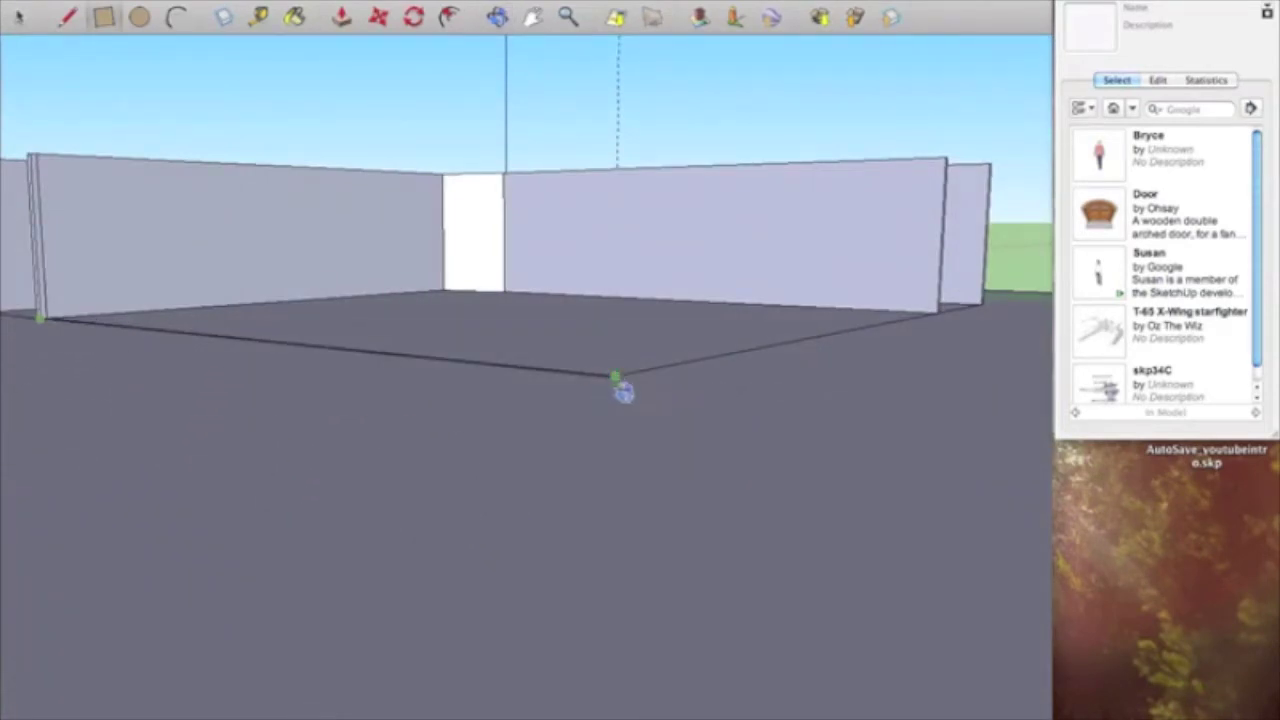
{"action": "middle_click_drag", "start_coordinate": [623, 383], "coordinate": [651, 591]}
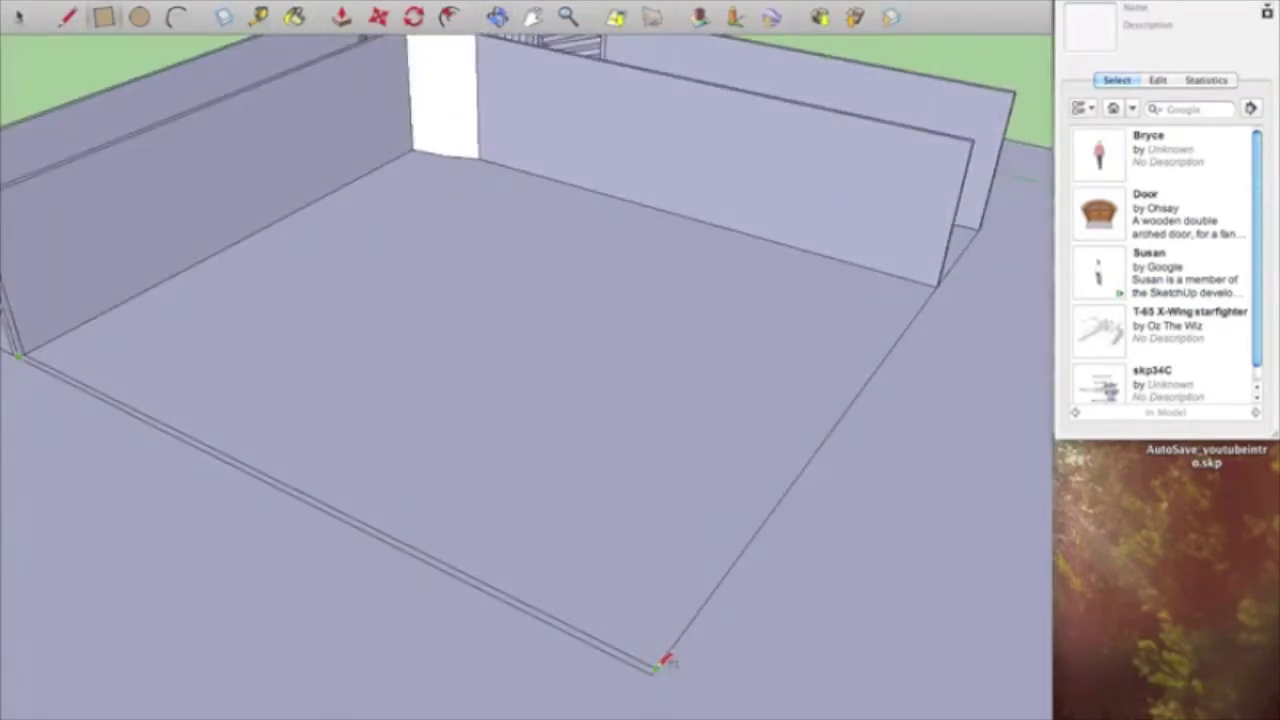
{"action": "middle_click_drag", "start_coordinate": [180, 522], "coordinate": [993, 575]}
{"action": "key", "text": "r"}
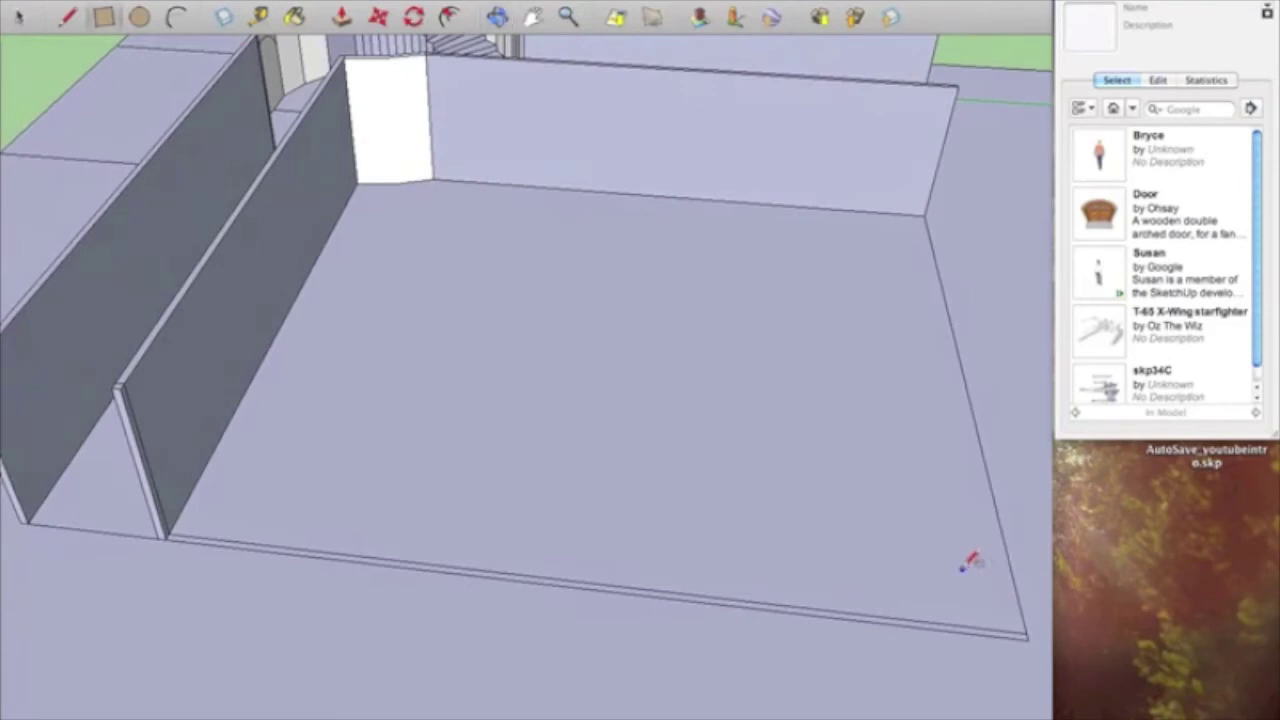
{"action": "key", "text": "super+z"}
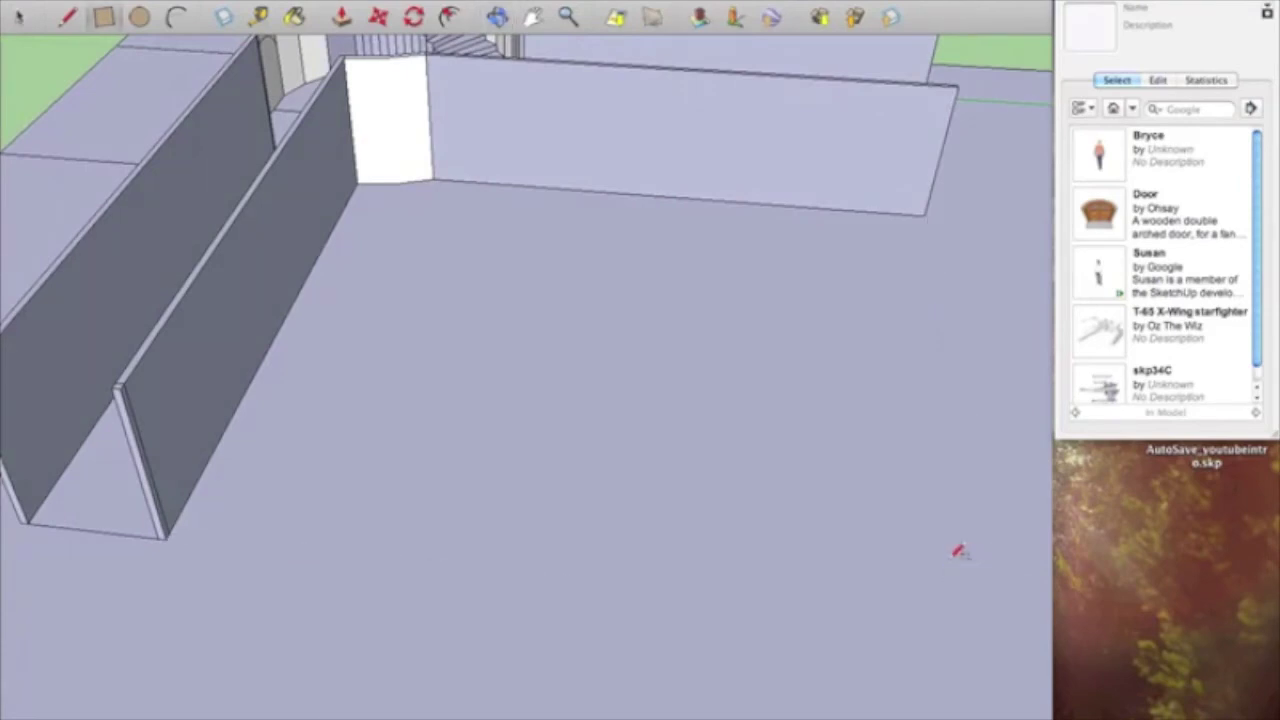
- Redraw the floor rectangle between the base corners of the two corridors' inner wall ends, enclosing the area beside the round room
{"action": "left_click", "coordinate": [166, 539]}
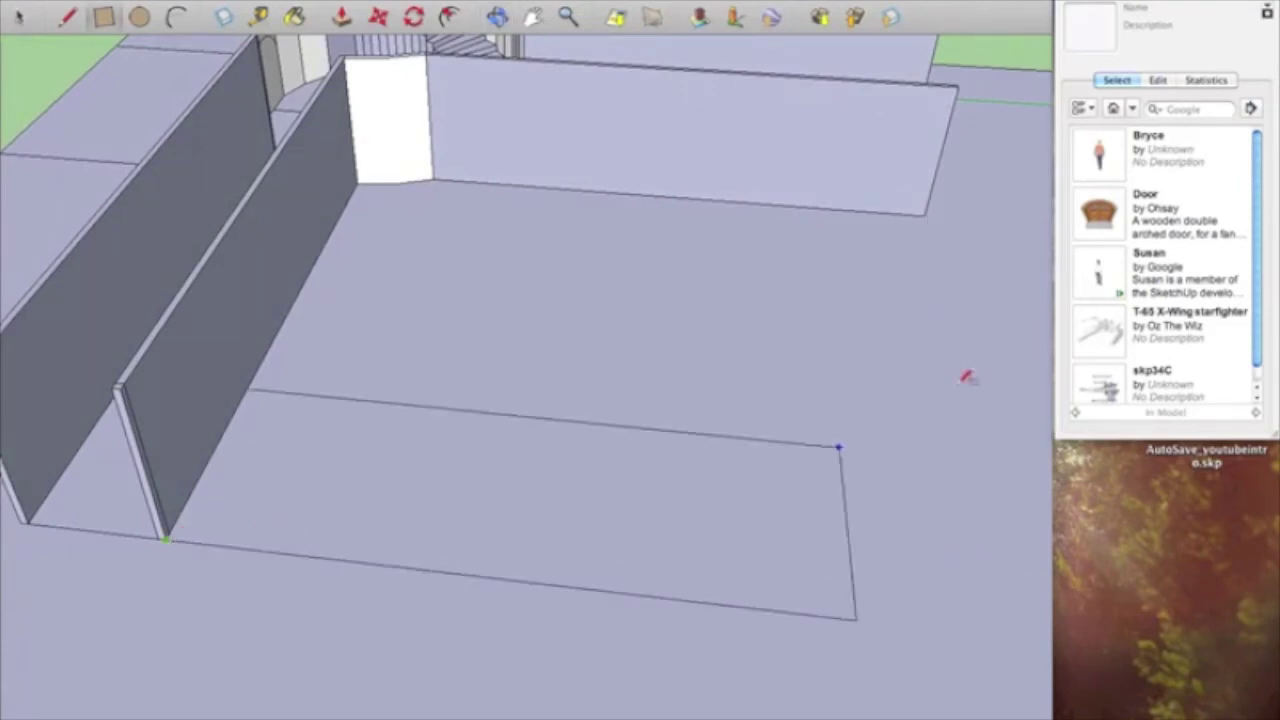
{"action": "left_click", "coordinate": [926, 214]}
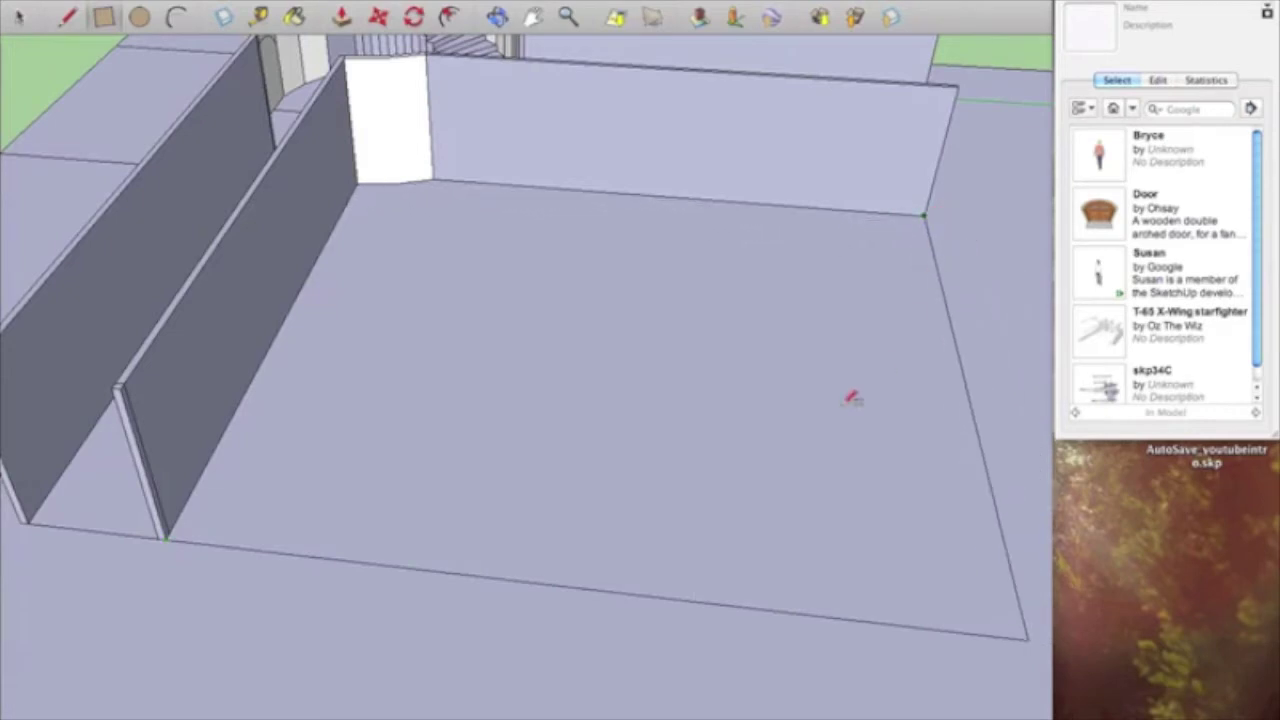
{"action": "middle_click_drag", "start_coordinate": [850, 398], "coordinate": [640, 490]}
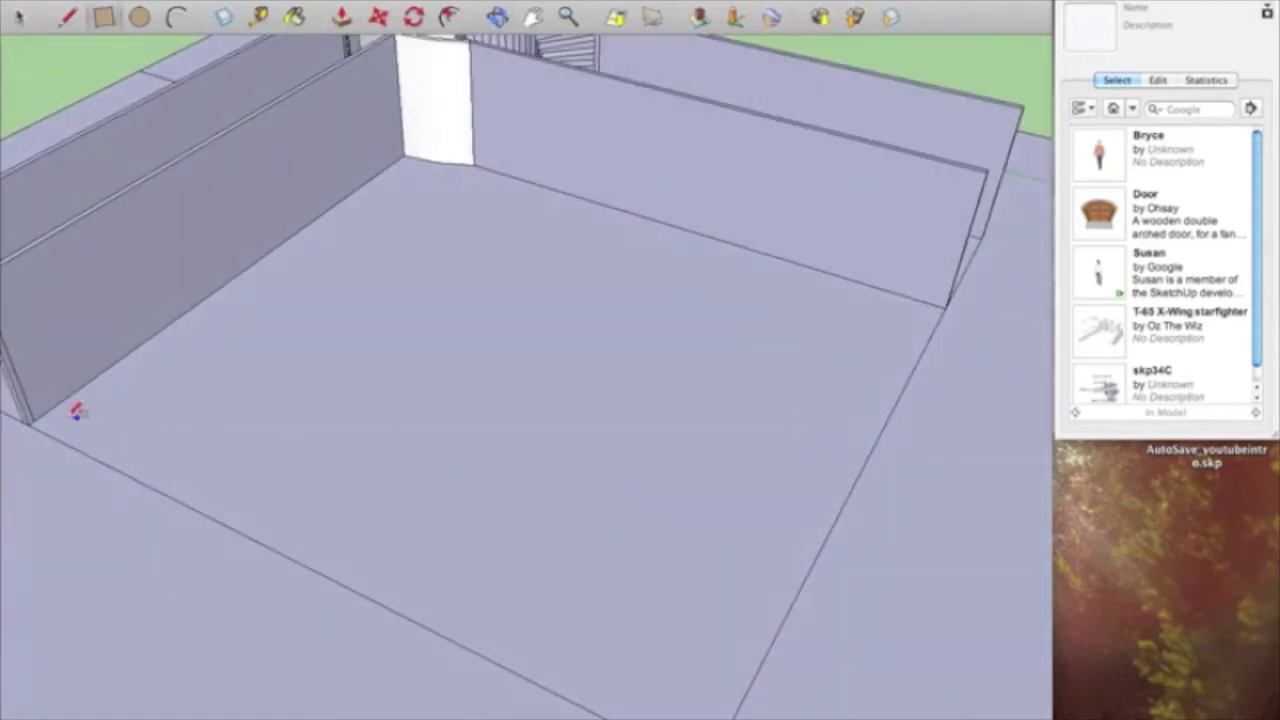
{"action": "left_click", "coordinate": [33, 420]}
- Draw a small square on top of the free end of the second corridor's inner wall
{"action": "middle_click_drag", "start_coordinate": [988, 170], "coordinate": [686, 466]}
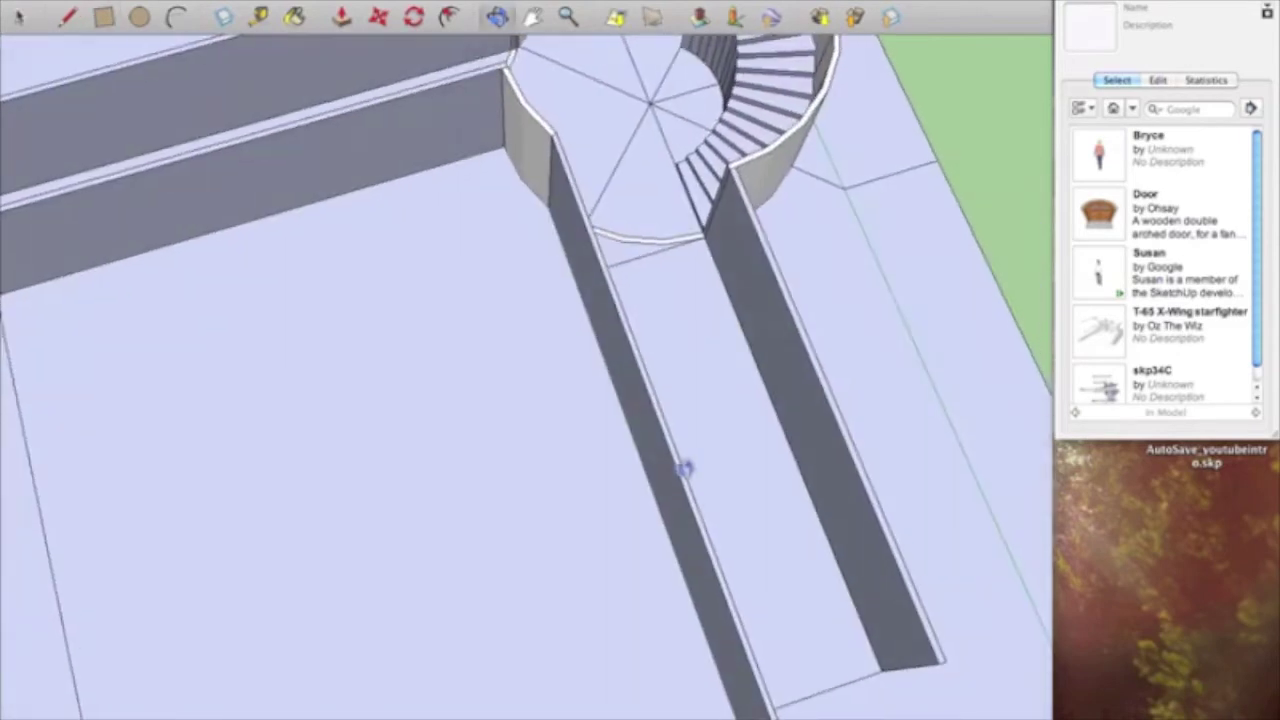
{"action": "middle_click_drag", "start_coordinate": [743, 629], "coordinate": [734, 543]}
{"action": "scroll", "coordinate": [726, 530], "scroll_direction": "up", "scroll_amount": 6}
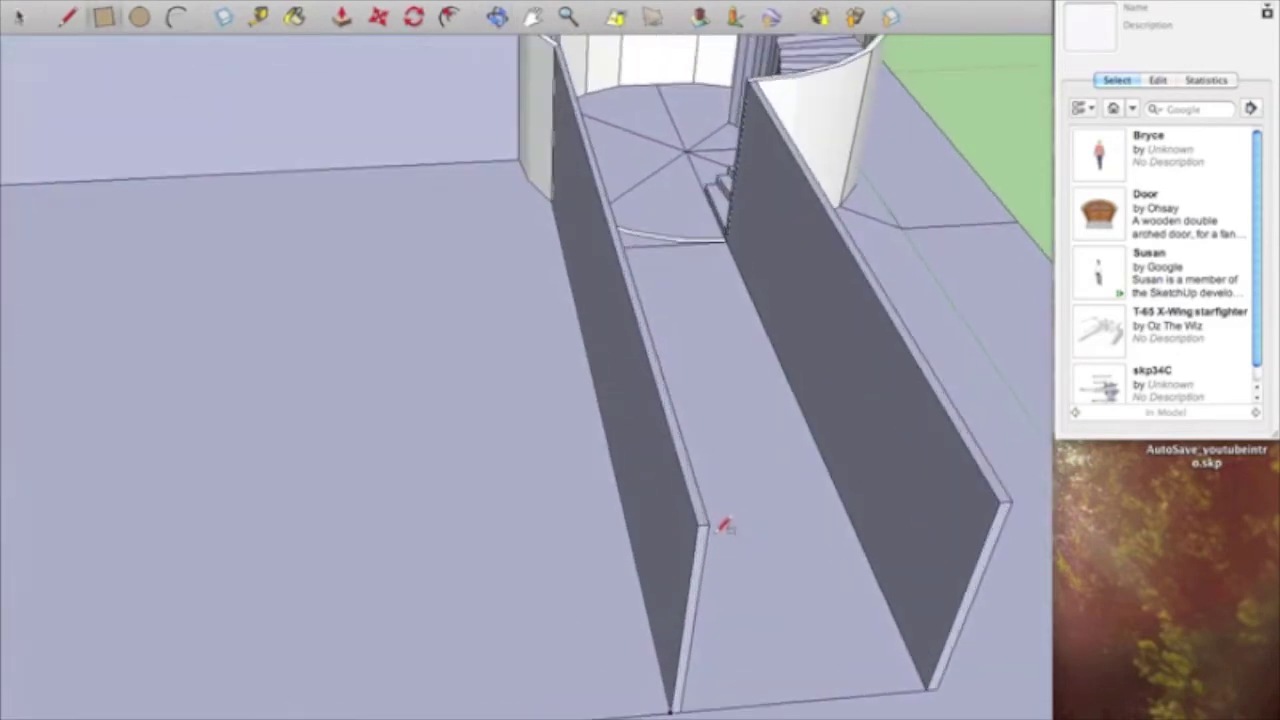
{"action": "left_click", "coordinate": [705, 515]}
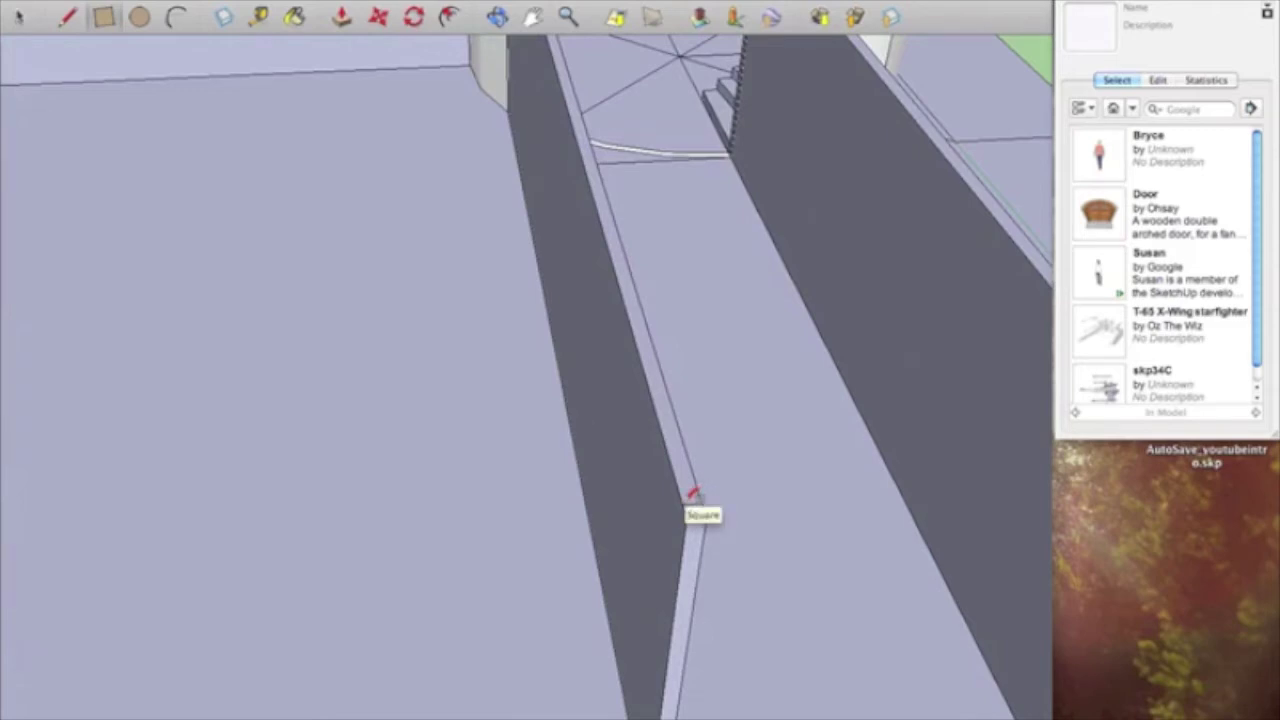
{"action": "left_click", "coordinate": [683, 502]}
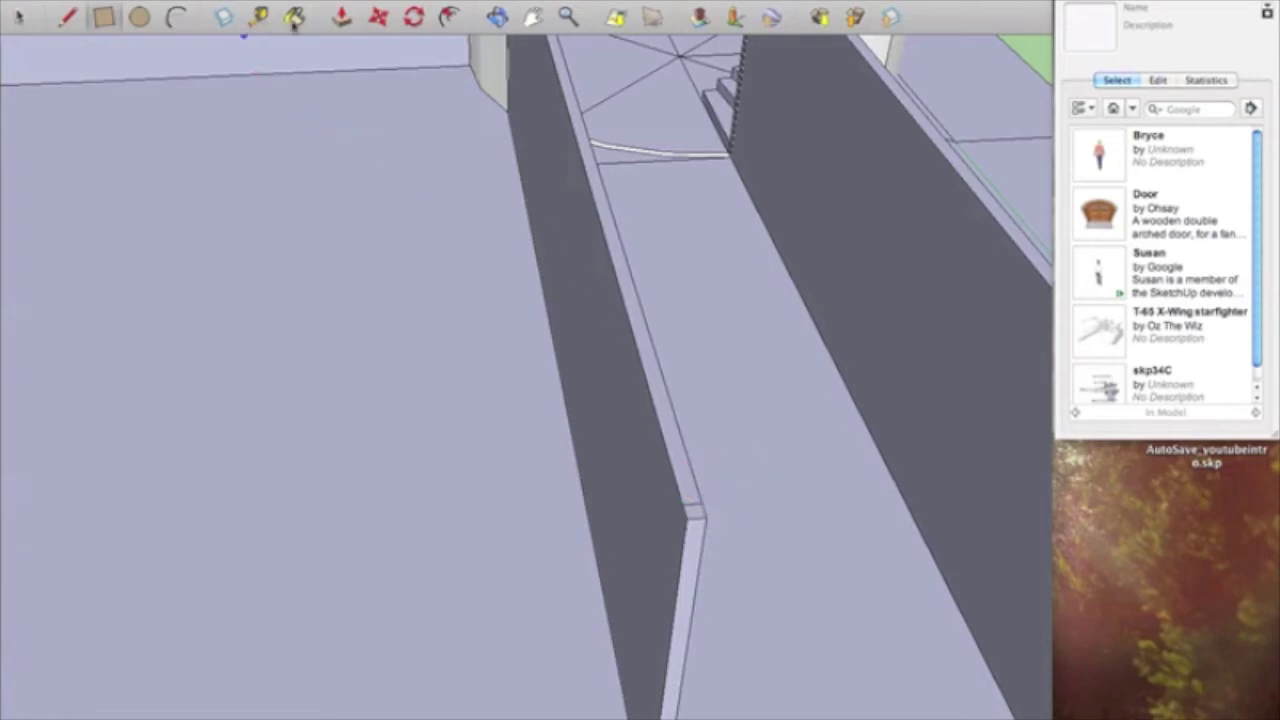
- Measure the thickness of the second corridor's inner wall across its top
{"action": "mouse_move", "coordinate": [499, 257]}
{"action": "middle_mouse_down"}
{"action": "mouse_move", "coordinate": [360, 257]}
{"action": "mouse_move", "coordinate": [500, 286]}
{"action": "mouse_move", "coordinate": [460, 231]}
{"action": "middle_mouse_up"}
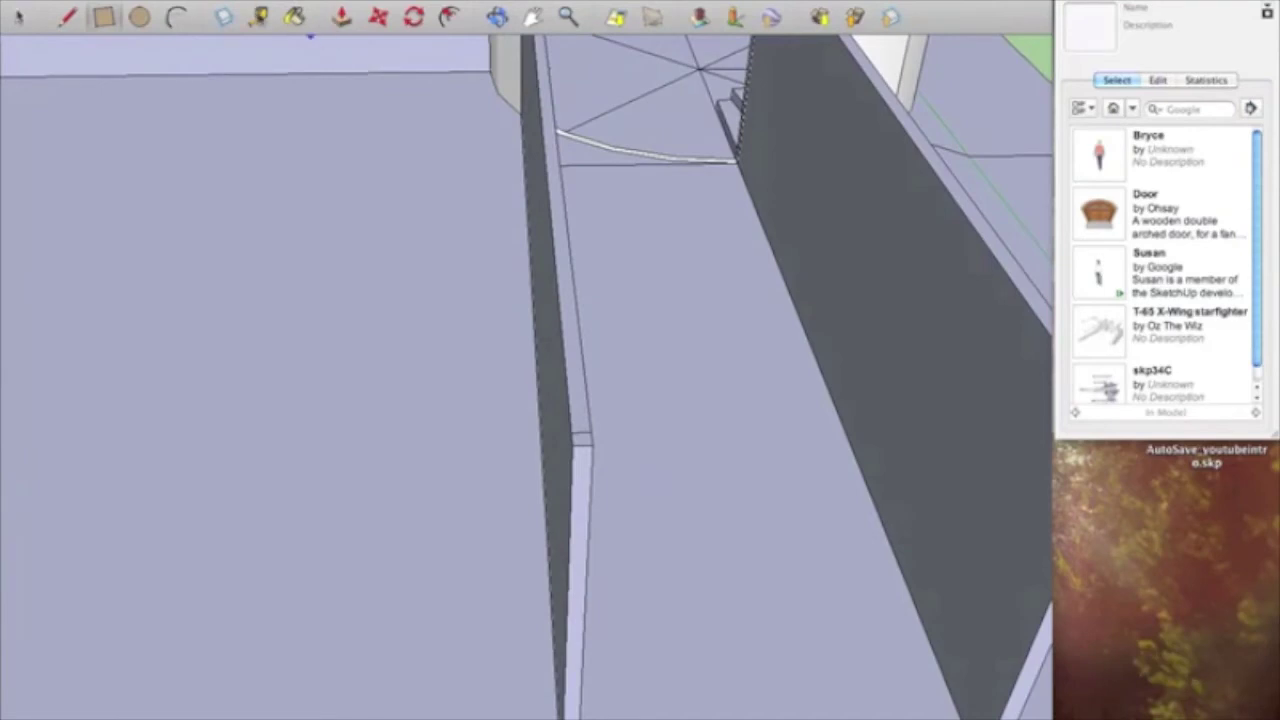
{"action": "key", "text": "t"}
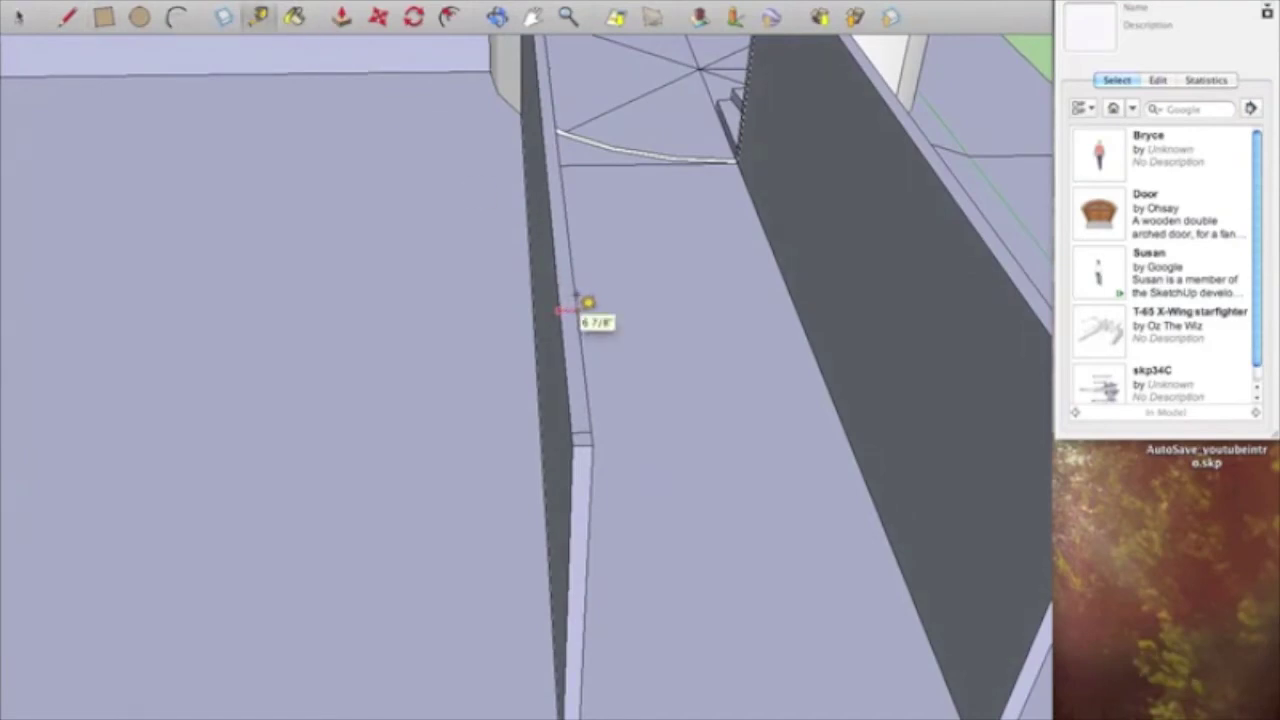
{"action": "left_click", "coordinate": [587, 302]}
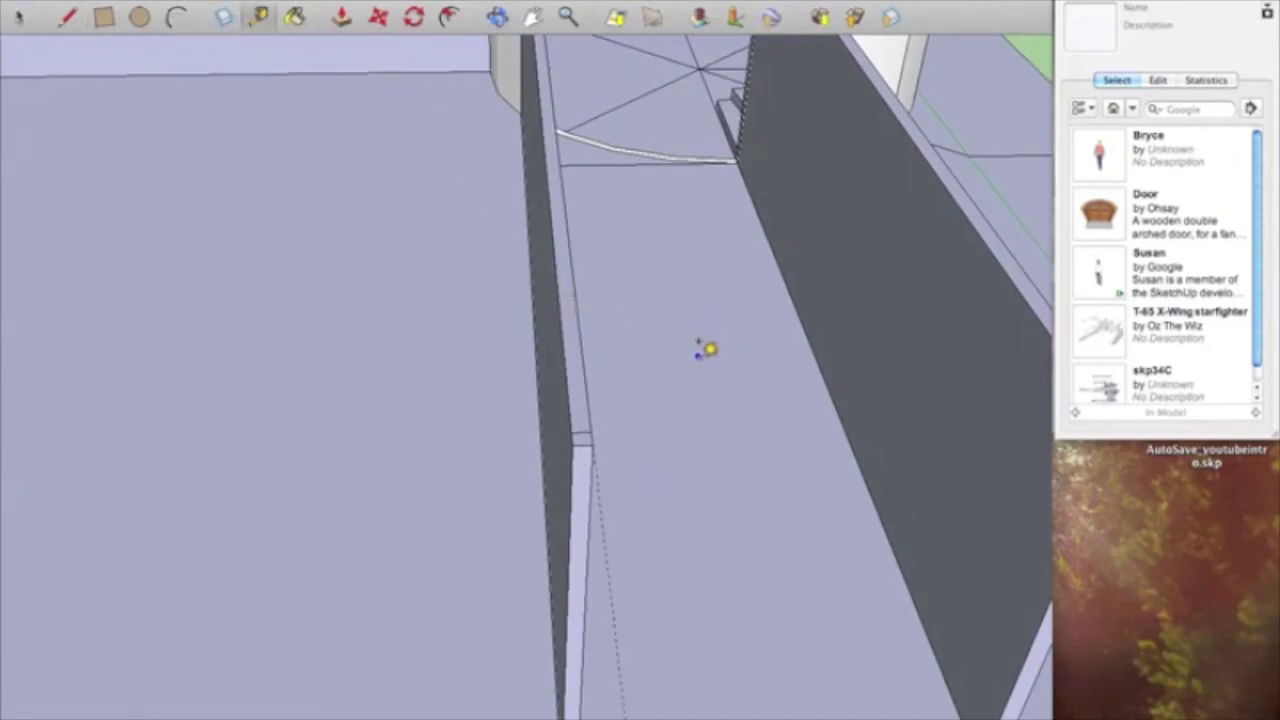
{"action": "key", "text": "Escape"}
{"action": "middle_click_drag", "start_coordinate": [663, 354], "coordinate": [614, 269]}
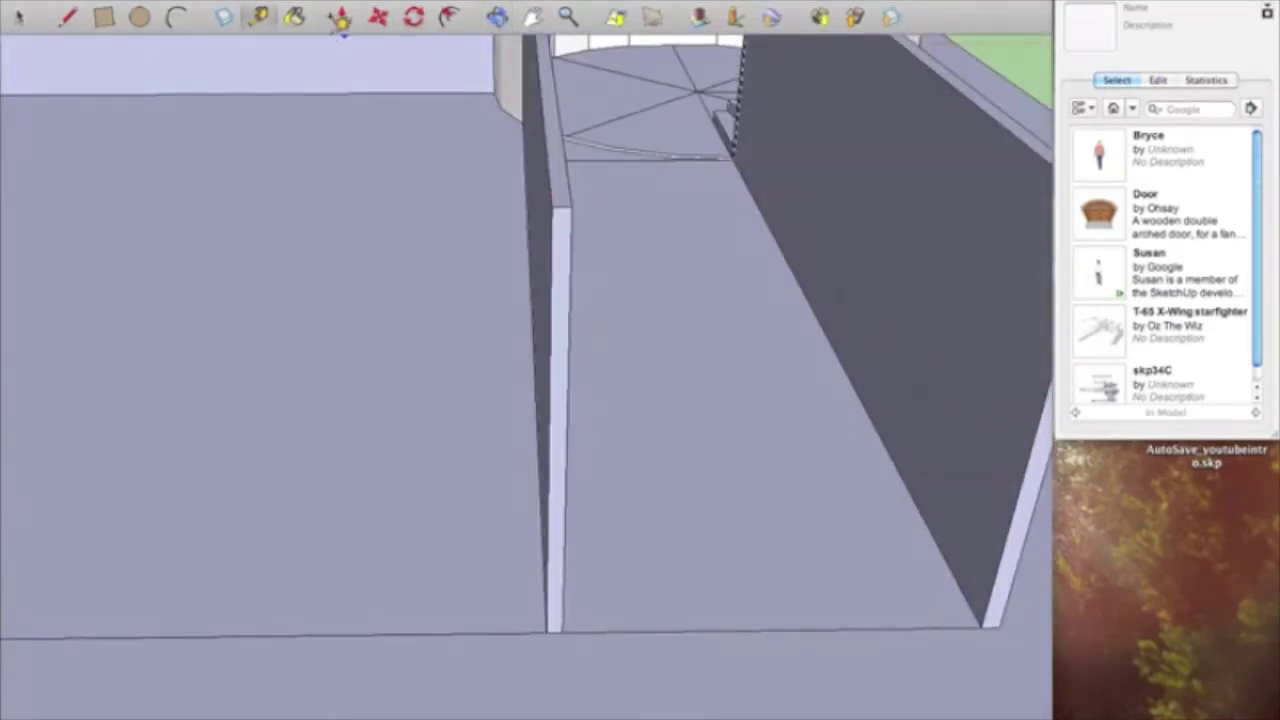
- Try to push or pull the side face of the second corridor's inner wall that faces the new floor rectangle
{"action": "left_click", "coordinate": [340, 18]}
{"action": "left_click", "coordinate": [528, 308]}
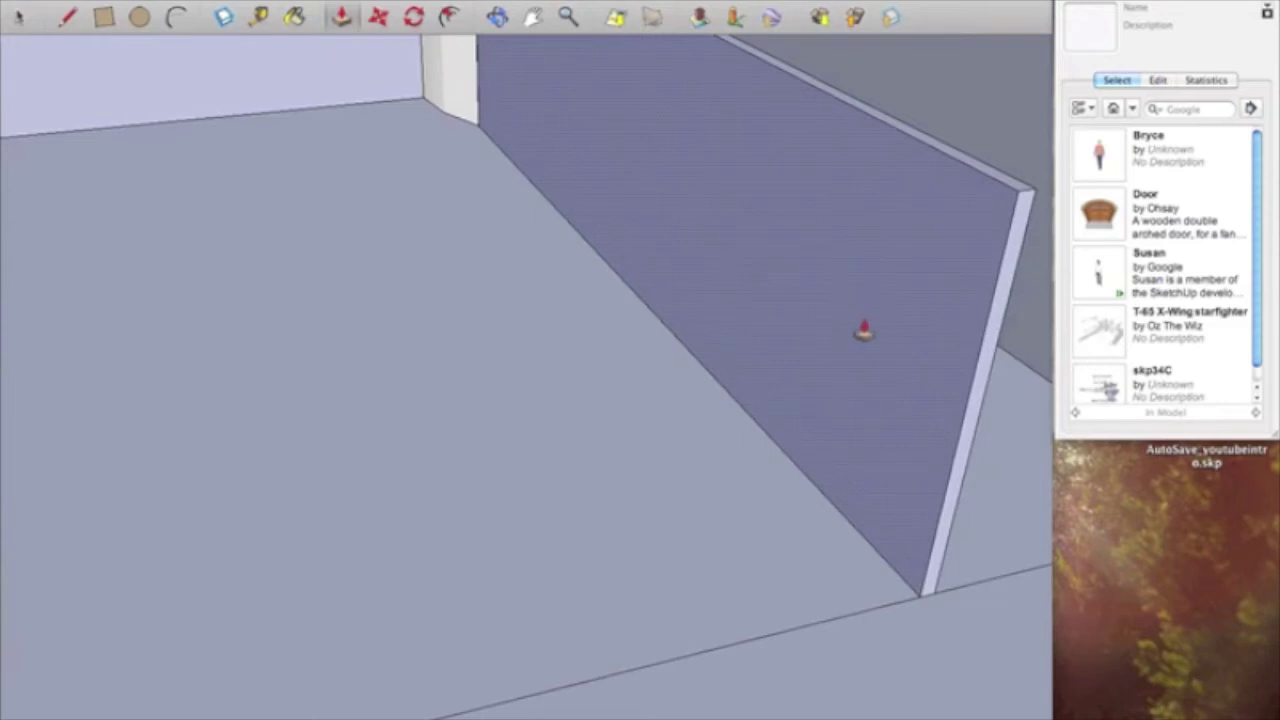
{"action": "left_click", "coordinate": [863, 333]}
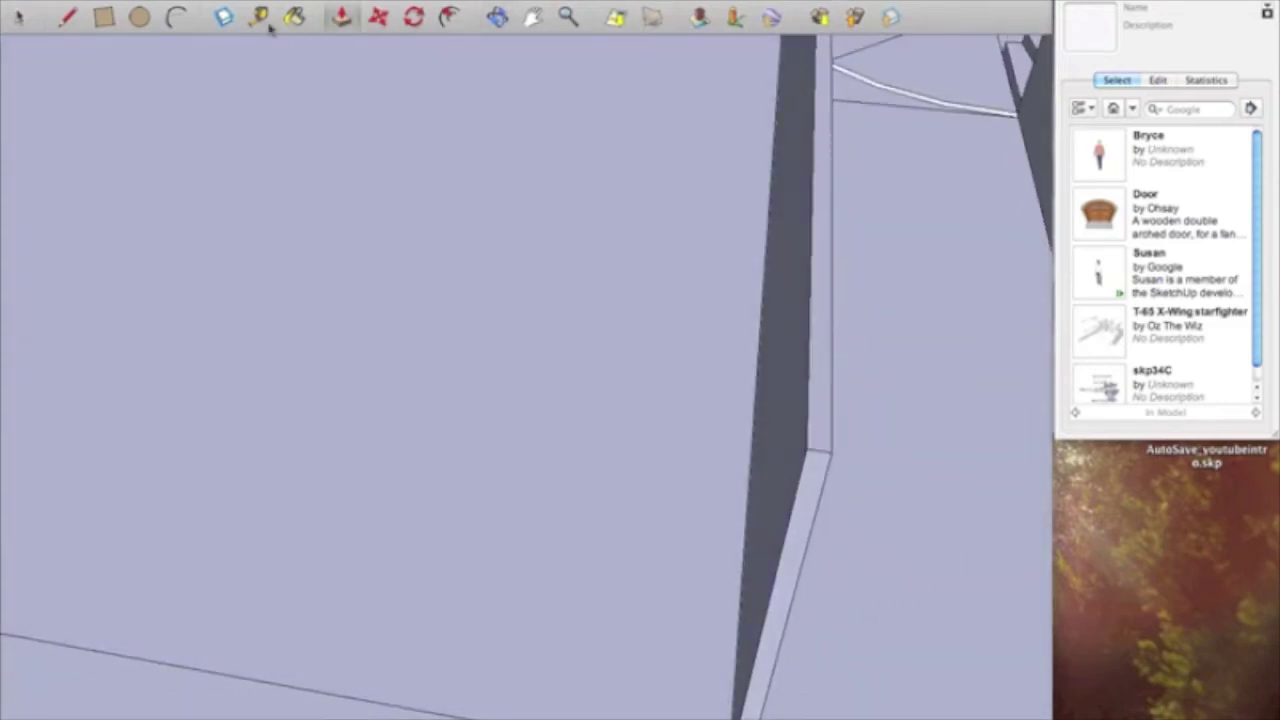
- Measure the same inner wall's thickness again near its free end and undo the leftover measurement
{"action": "left_click", "coordinate": [261, 19]}
{"action": "left_click", "coordinate": [810, 337]}
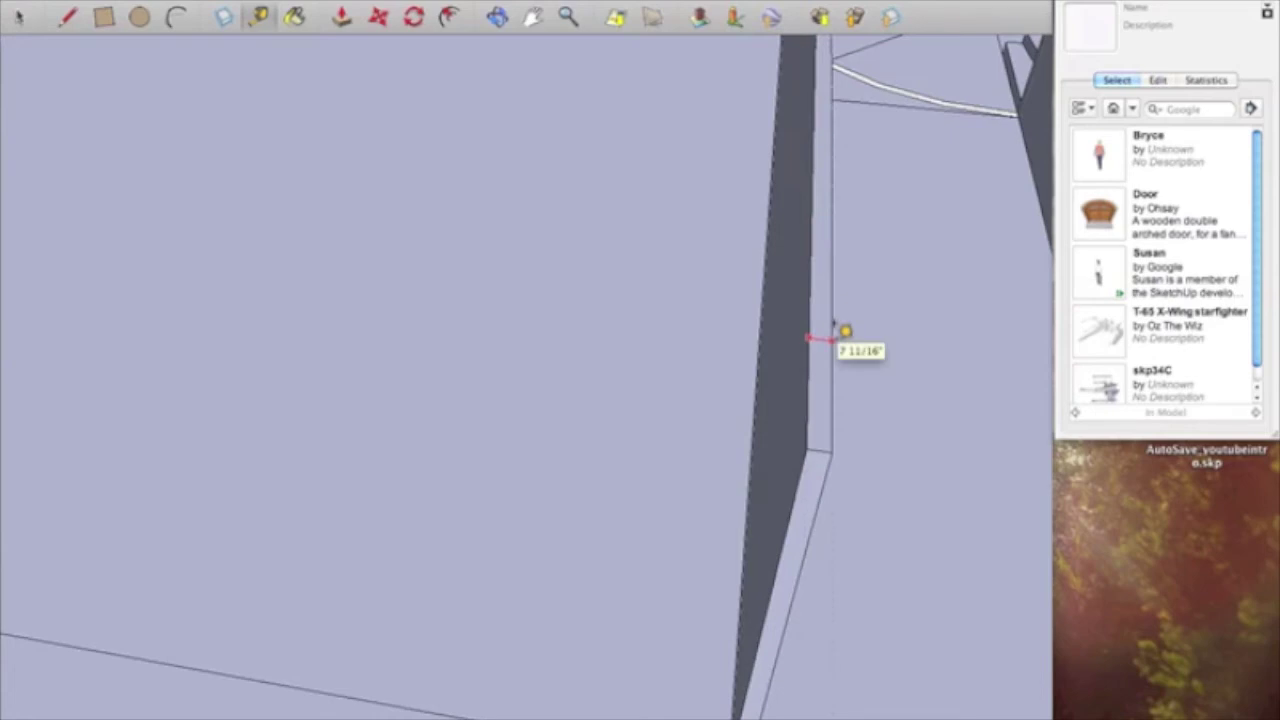
{"action": "left_click", "coordinate": [821, 337]}
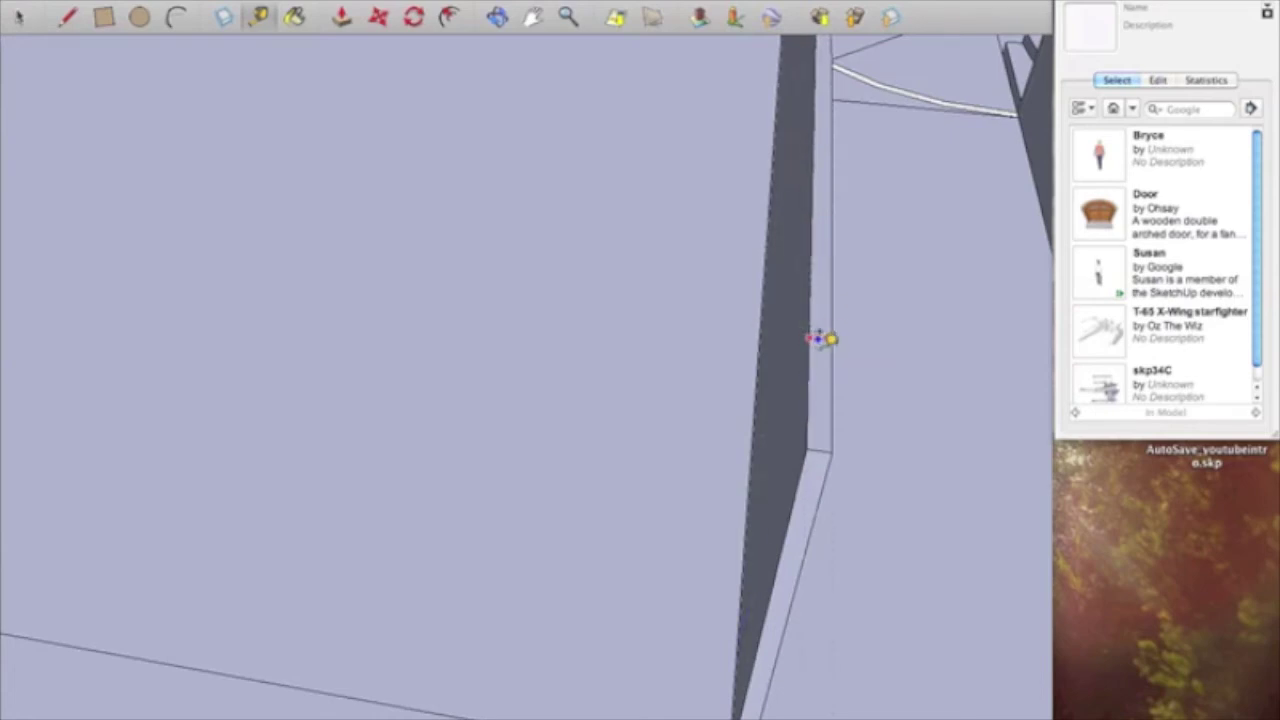
{"action": "key", "text": "super+z"}
- Pull the side face of the second corridor's inner wall slightly toward the floor rectangle to thicken the wall
{"action": "left_click", "coordinate": [341, 18]}
{"action": "middle_click_drag", "start_coordinate": [709, 409], "coordinate": [794, 434]}
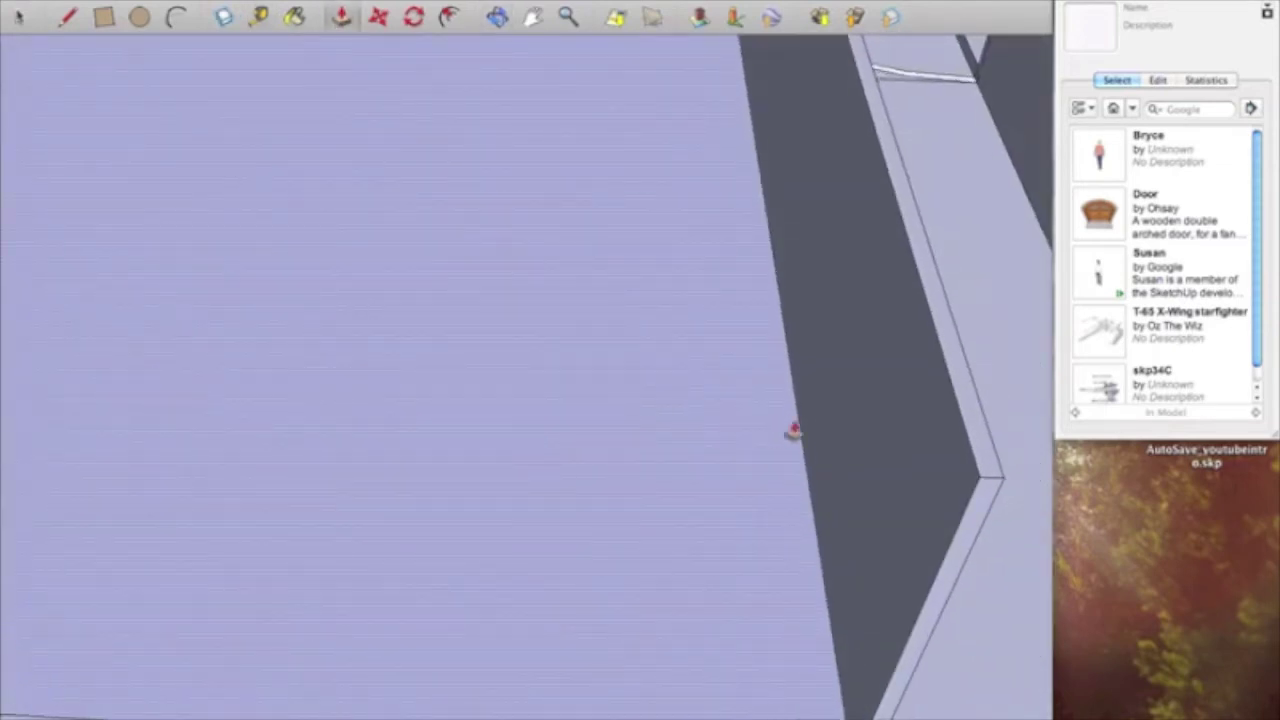
{"action": "middle_click_drag", "start_coordinate": [915, 425], "coordinate": [913, 425]}
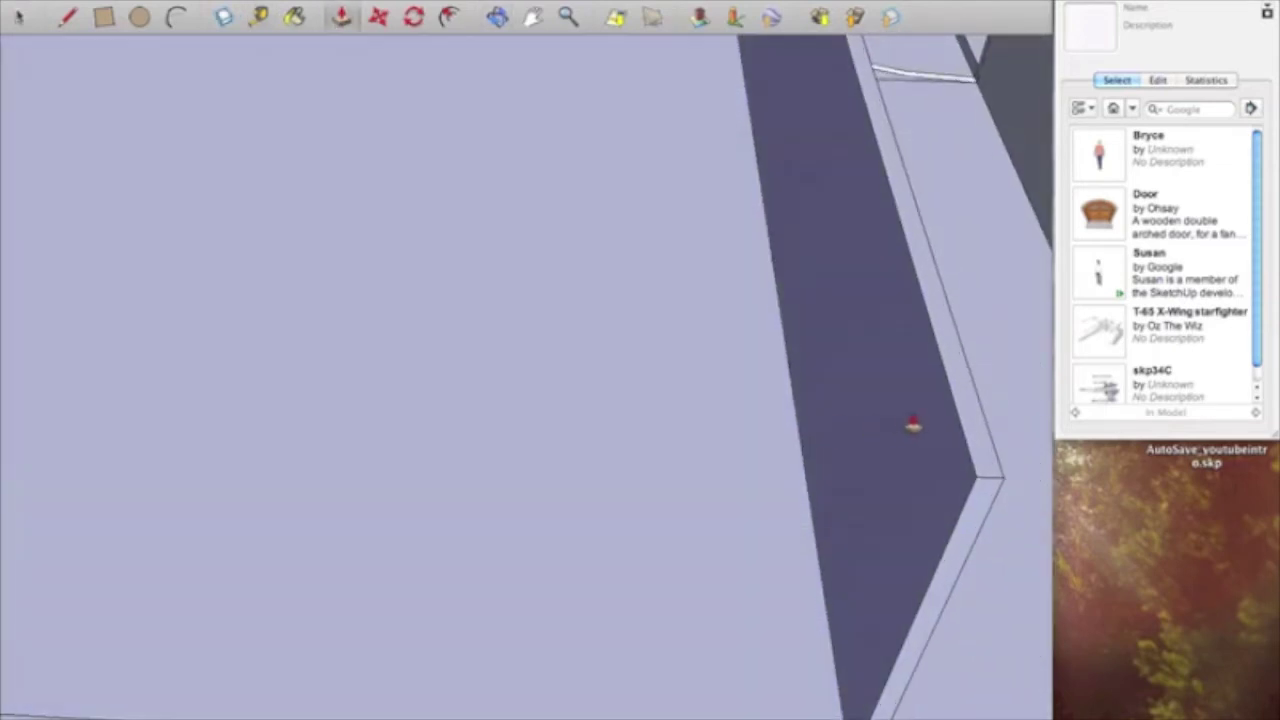
{"action": "scroll", "coordinate": [913, 425], "scroll_direction": "up", "scroll_amount": 3}
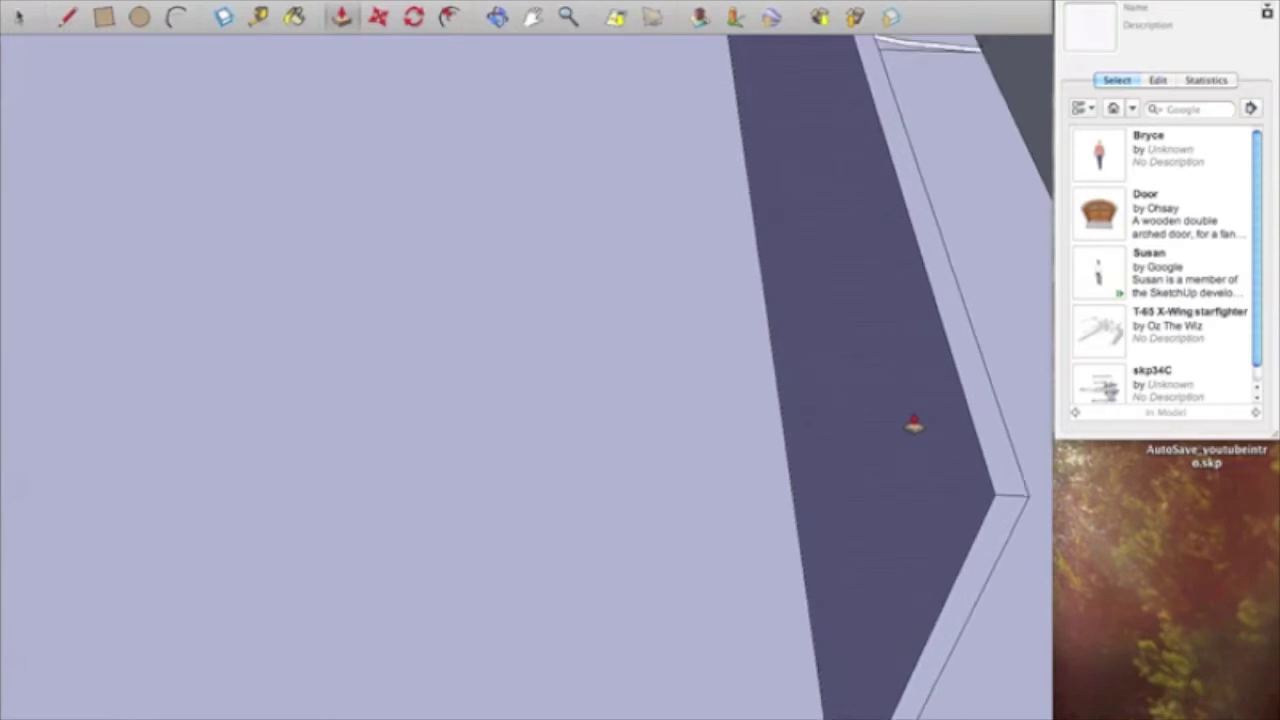
{"action": "middle_click_drag", "start_coordinate": [913, 425], "coordinate": [916, 425]}
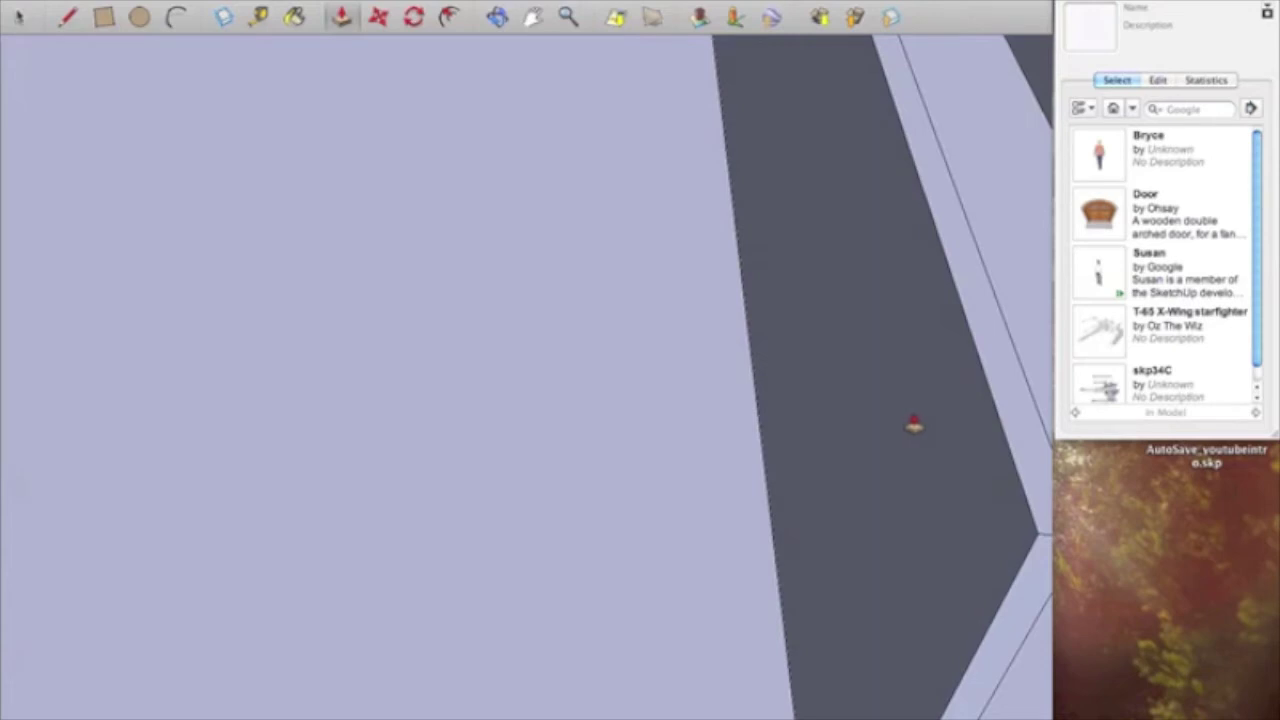
{"action": "middle_click_drag", "start_coordinate": [913, 425], "coordinate": [538, 189]}
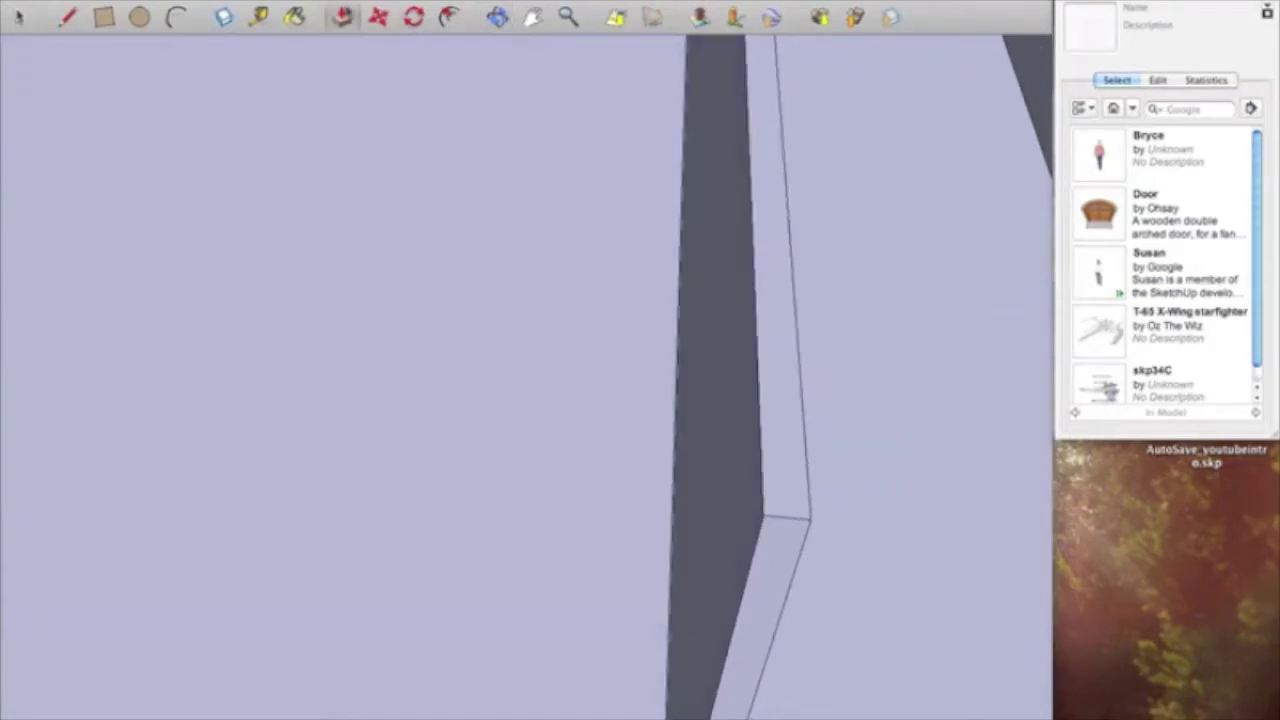
- Measure the second corridor's inner wall thickness across its top and examine the wall's free end down to the floor
{"action": "left_click", "coordinate": [259, 18]}
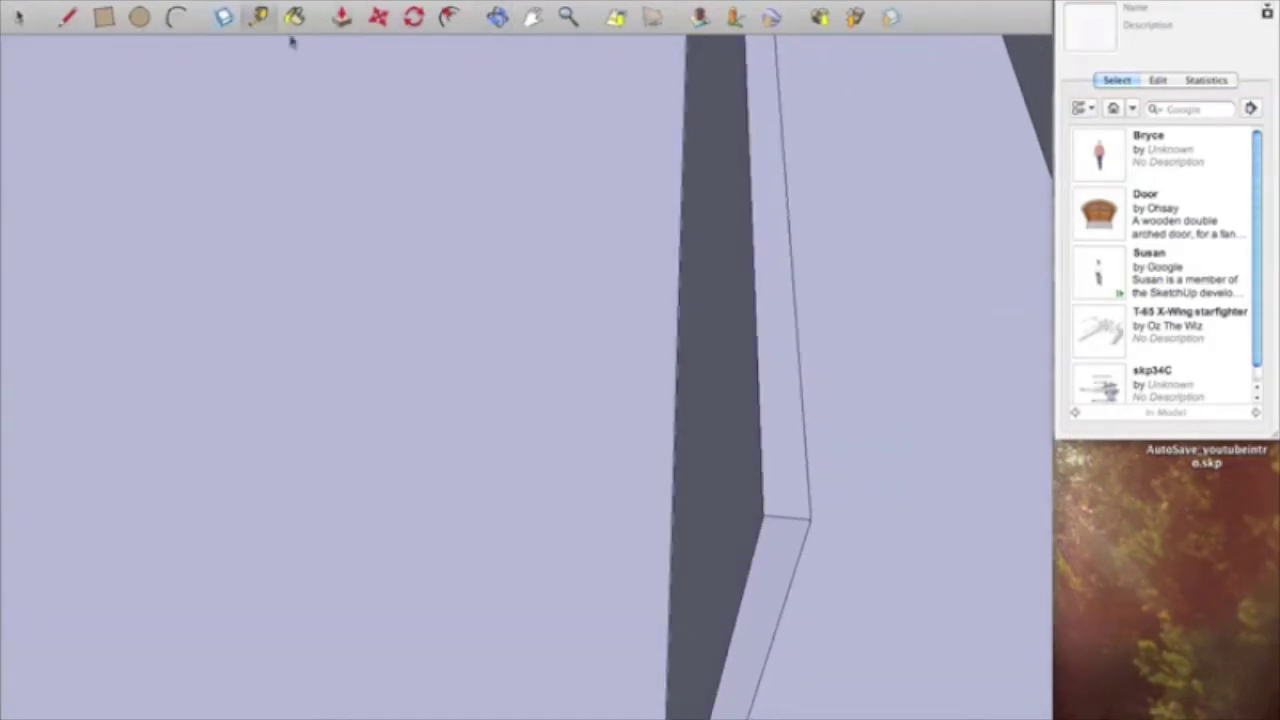
{"action": "left_click", "coordinate": [756, 352]}
{"action": "left_click", "coordinate": [799, 354]}
{"action": "middle_click_drag", "start_coordinate": [745, 435], "coordinate": [780, 432]}
{"action": "scroll", "coordinate": [815, 447], "scroll_direction": "up", "scroll_amount": 6}
{"action": "scroll", "coordinate": [780, 432], "scroll_direction": "down", "scroll_amount": 10}
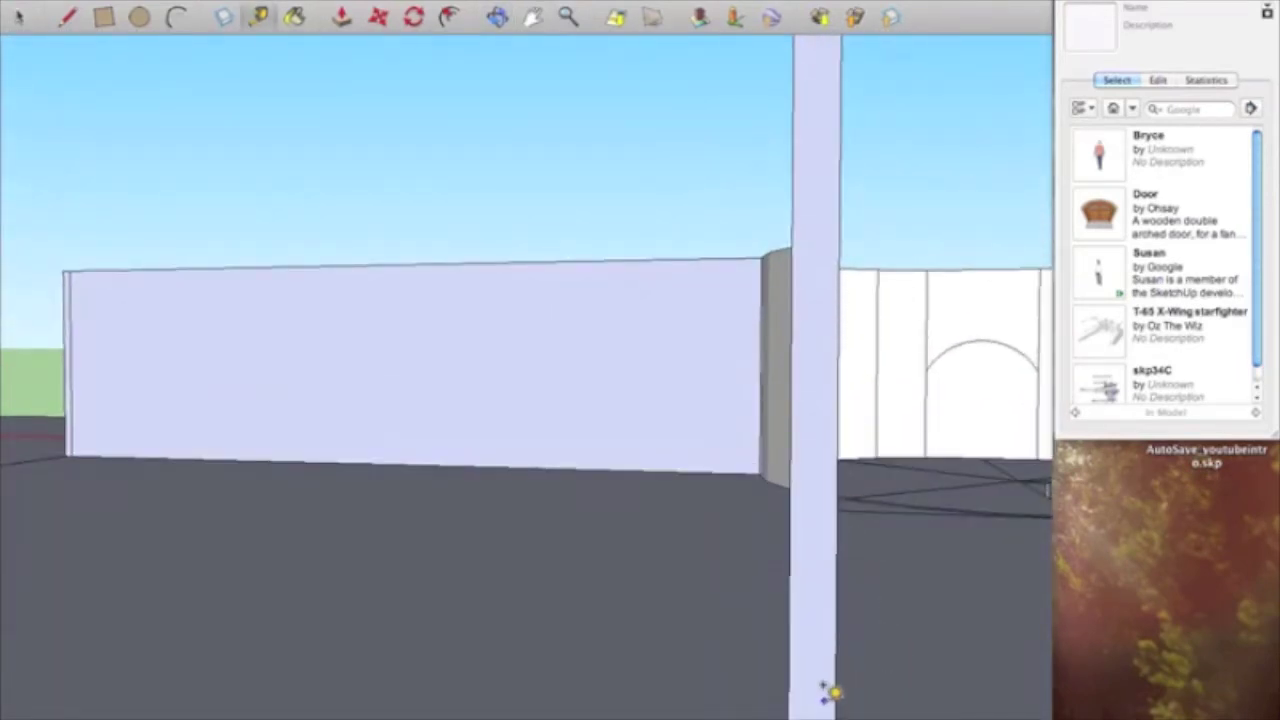
{"action": "middle_click_drag", "start_coordinate": [806, 550], "coordinate": [956, 652]}
{"action": "scroll", "coordinate": [349, 477], "scroll_direction": "down", "scroll_amount": 5}
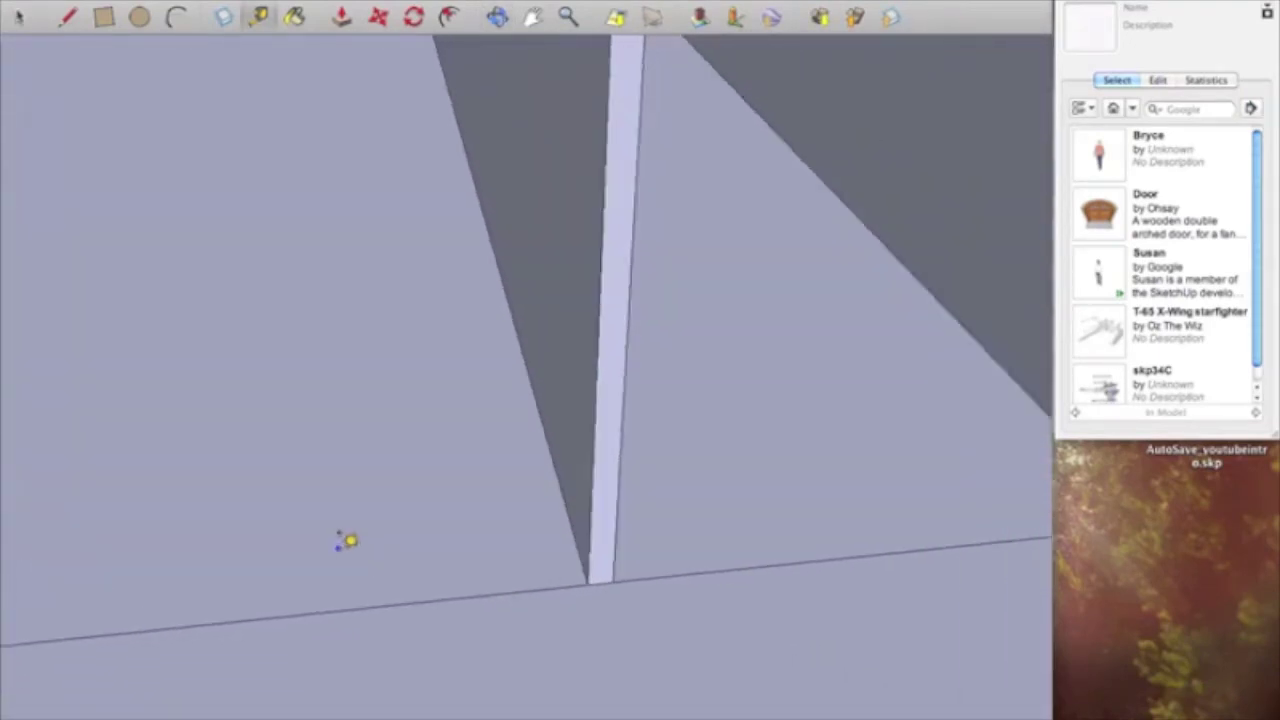
{"action": "middle_click_drag", "start_coordinate": [357, 527], "coordinate": [686, 706], "text": "shift"}
{"action": "key", "text": "t"}
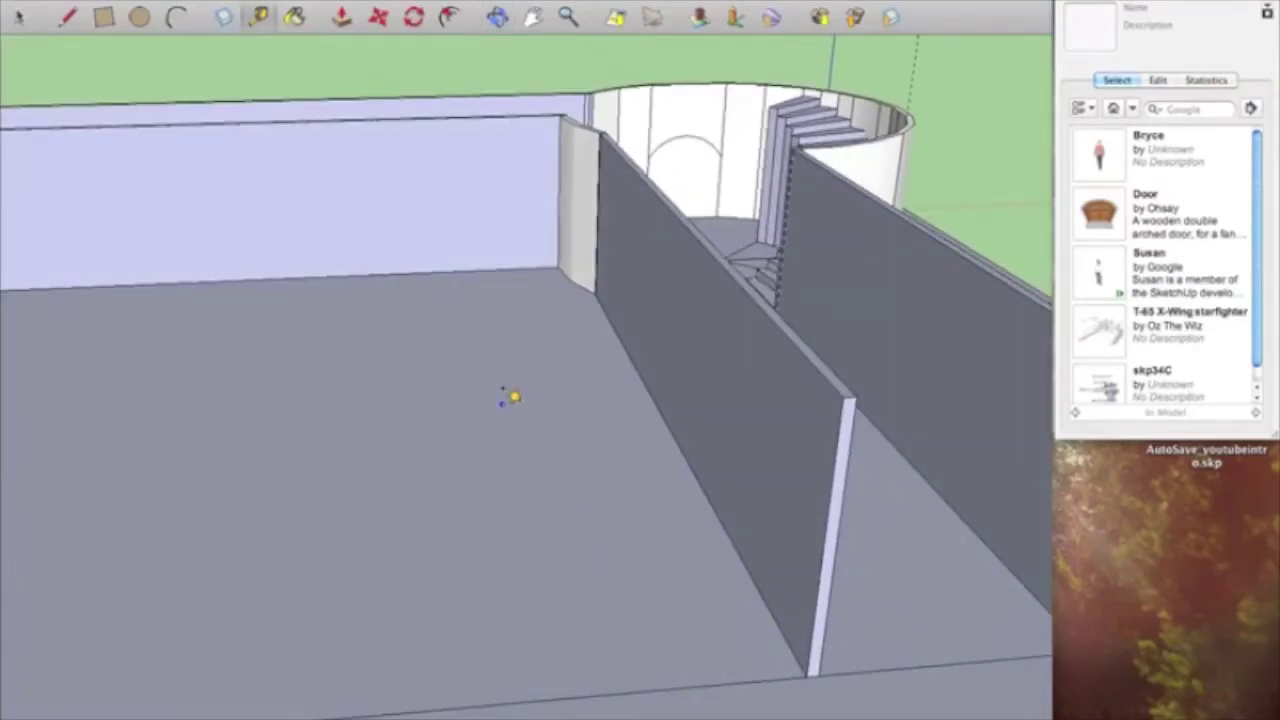
- Draw a small square on top of the second corridor's inner wall at its free end and a narrow full-height strip on its side face
{"action": "mouse_move", "coordinate": [503, 392]}
{"action": "middle_mouse_down"}
{"action": "mouse_move", "coordinate": [543, 403]}
{"action": "mouse_move", "coordinate": [557, 480]}
{"action": "mouse_move", "coordinate": [603, 466]}
{"action": "mouse_move", "coordinate": [474, 434]}
{"action": "mouse_move", "coordinate": [560, 440]}
{"action": "mouse_move", "coordinate": [551, 457]}
{"action": "mouse_move", "coordinate": [580, 471]}
{"action": "mouse_move", "coordinate": [534, 466]}
{"action": "mouse_move", "coordinate": [709, 377]}
{"action": "mouse_move", "coordinate": [781, 293]}
{"action": "mouse_move", "coordinate": [597, 340]}
{"action": "mouse_move", "coordinate": [481, 36]}
{"action": "middle_mouse_up"}
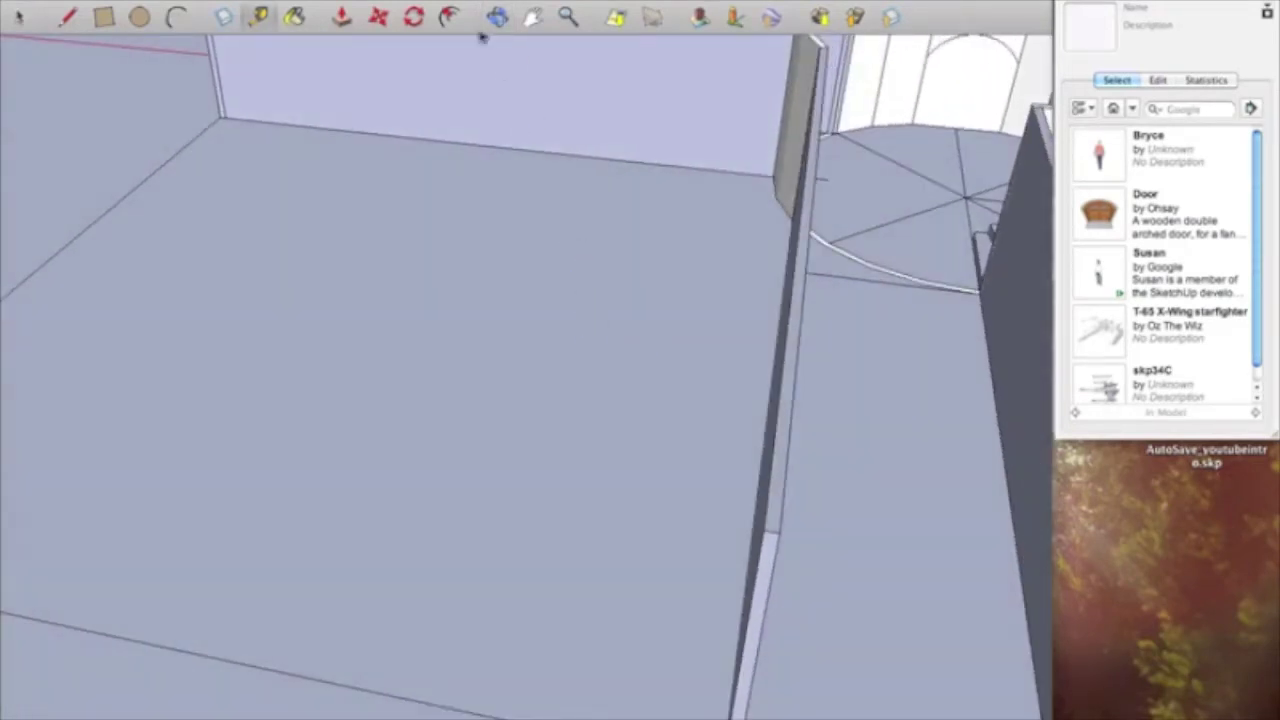
{"action": "left_click", "coordinate": [110, 22]}
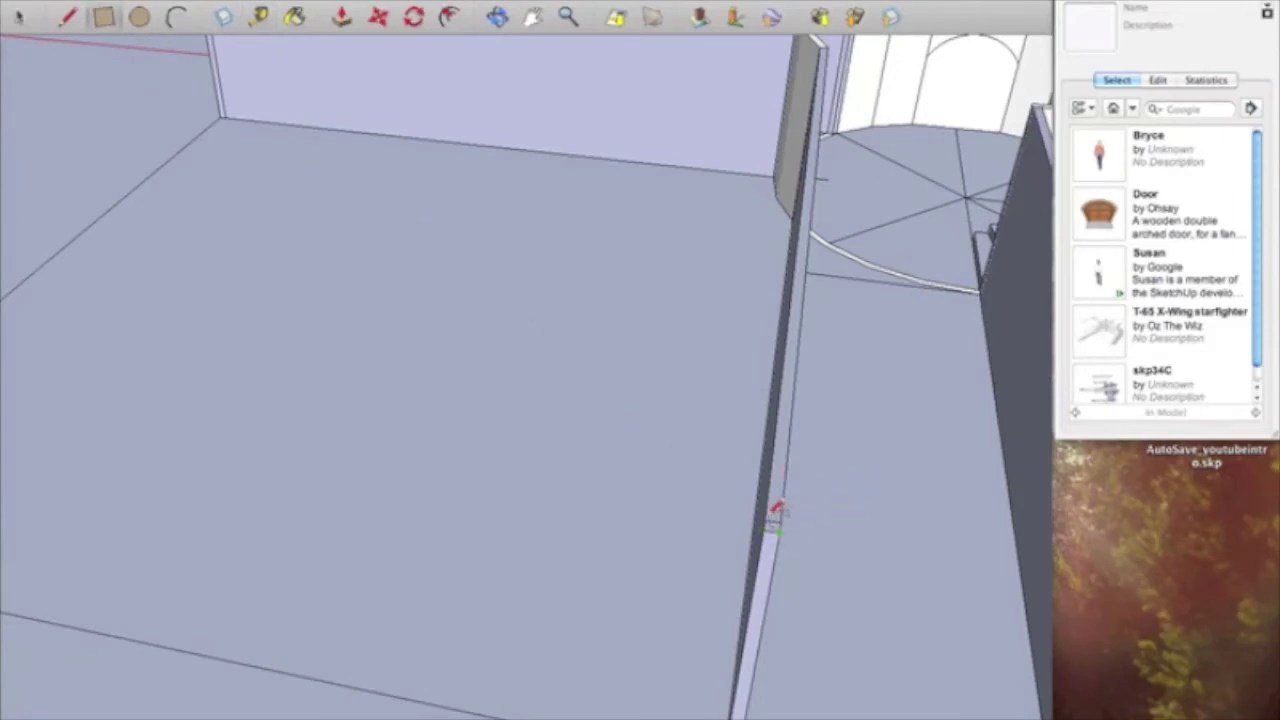
{"action": "left_click", "coordinate": [776, 512]}
{"action": "left_click", "coordinate": [771, 512]}
{"action": "middle_click_drag", "start_coordinate": [693, 600], "coordinate": [840, 420]}
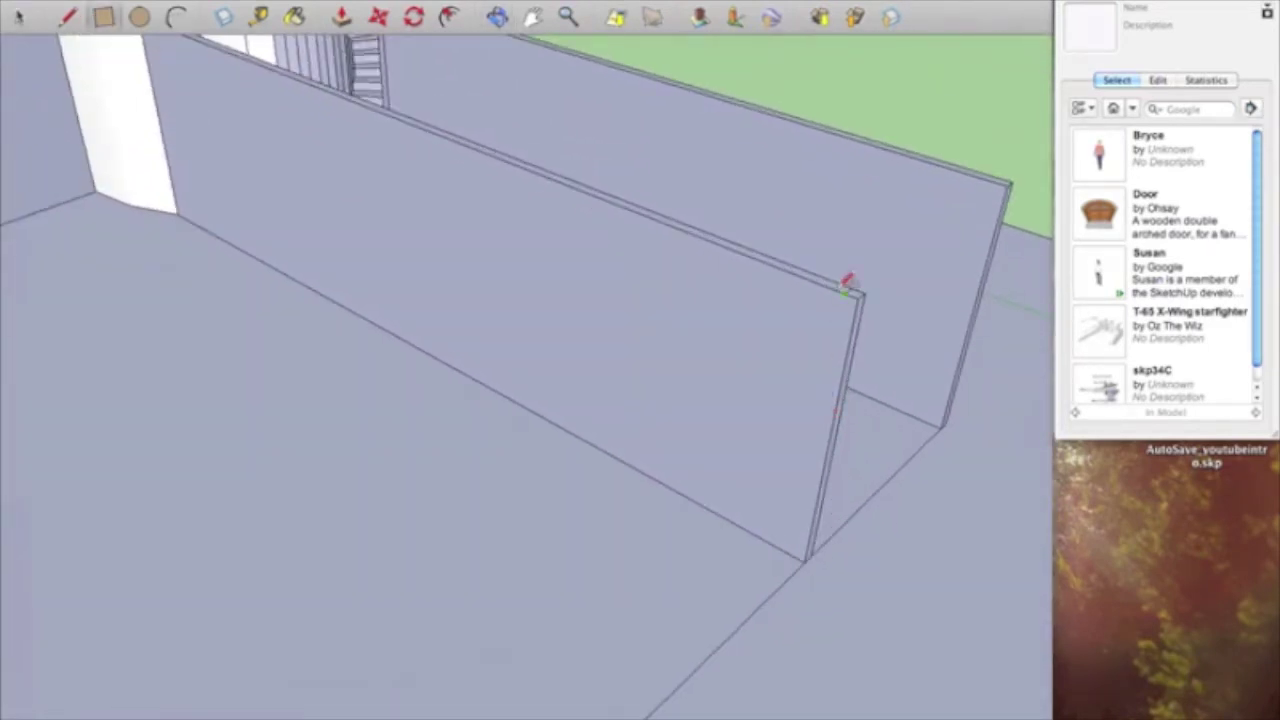
{"action": "left_click", "coordinate": [846, 292]}
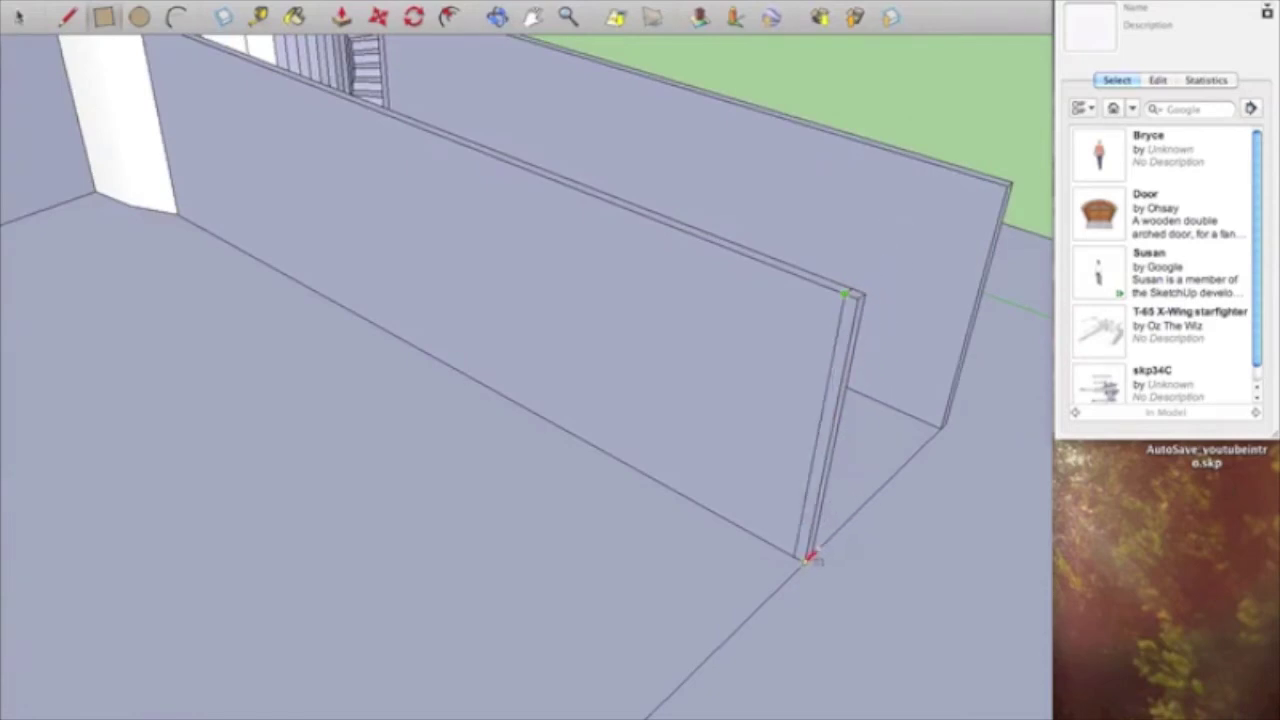
{"action": "middle_click_drag", "start_coordinate": [712, 540], "coordinate": [818, 462]}
- Draw a floor rectangle from the strip's base to the first corridor's inner wall, leaving a wall-thick border along the two open sides
{"action": "left_click", "coordinate": [900, 437]}
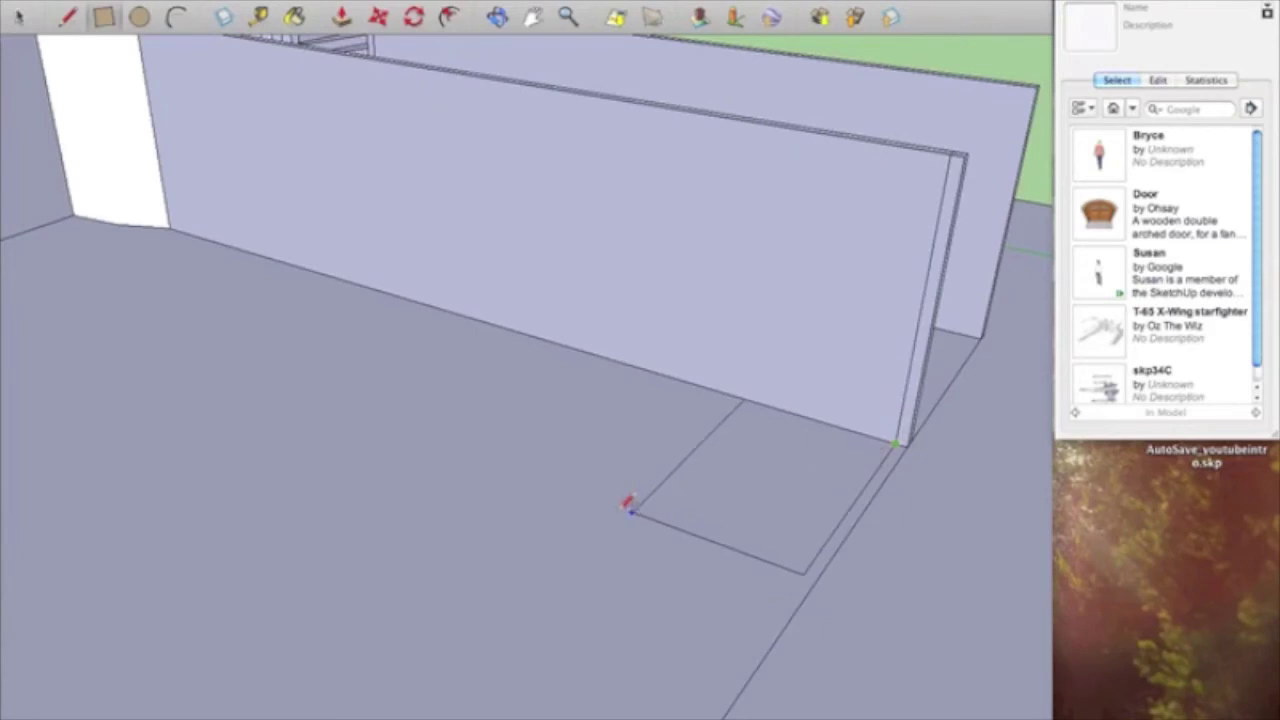
{"action": "scroll", "coordinate": [400, 510], "scroll_direction": "down", "scroll_amount": 2}
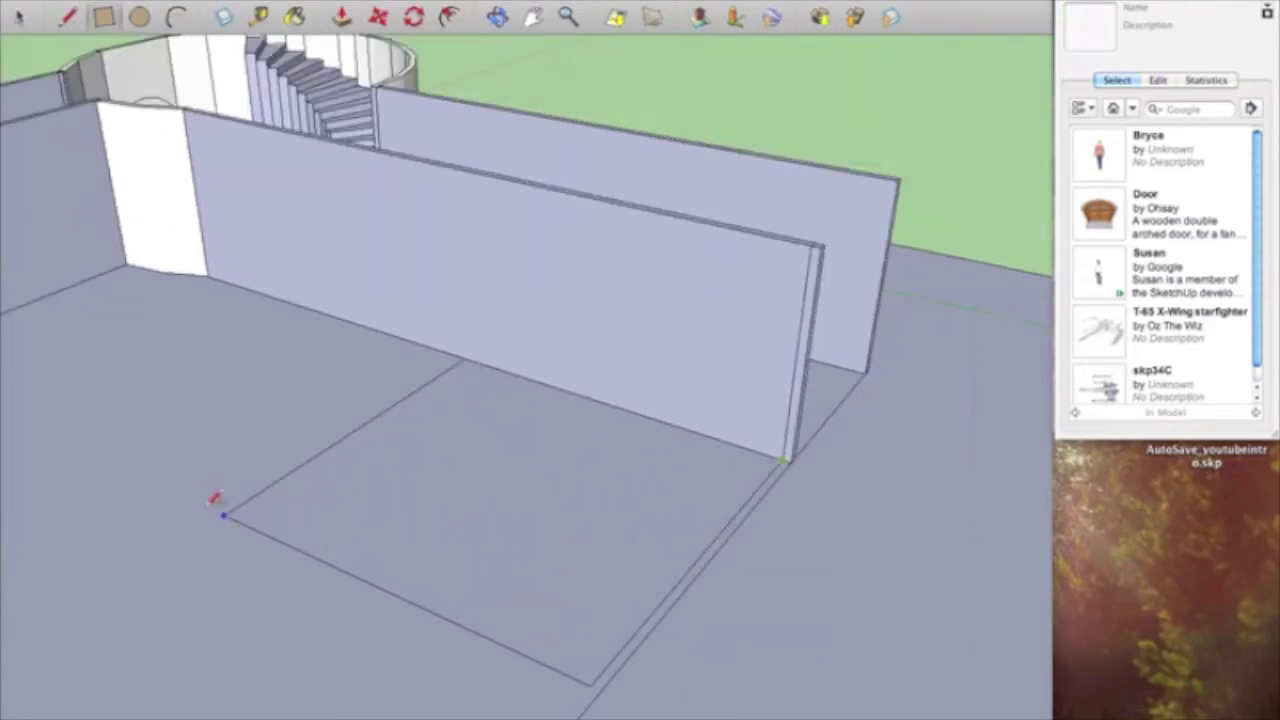
{"action": "middle_click_drag", "start_coordinate": [214, 506], "coordinate": [625, 404]}
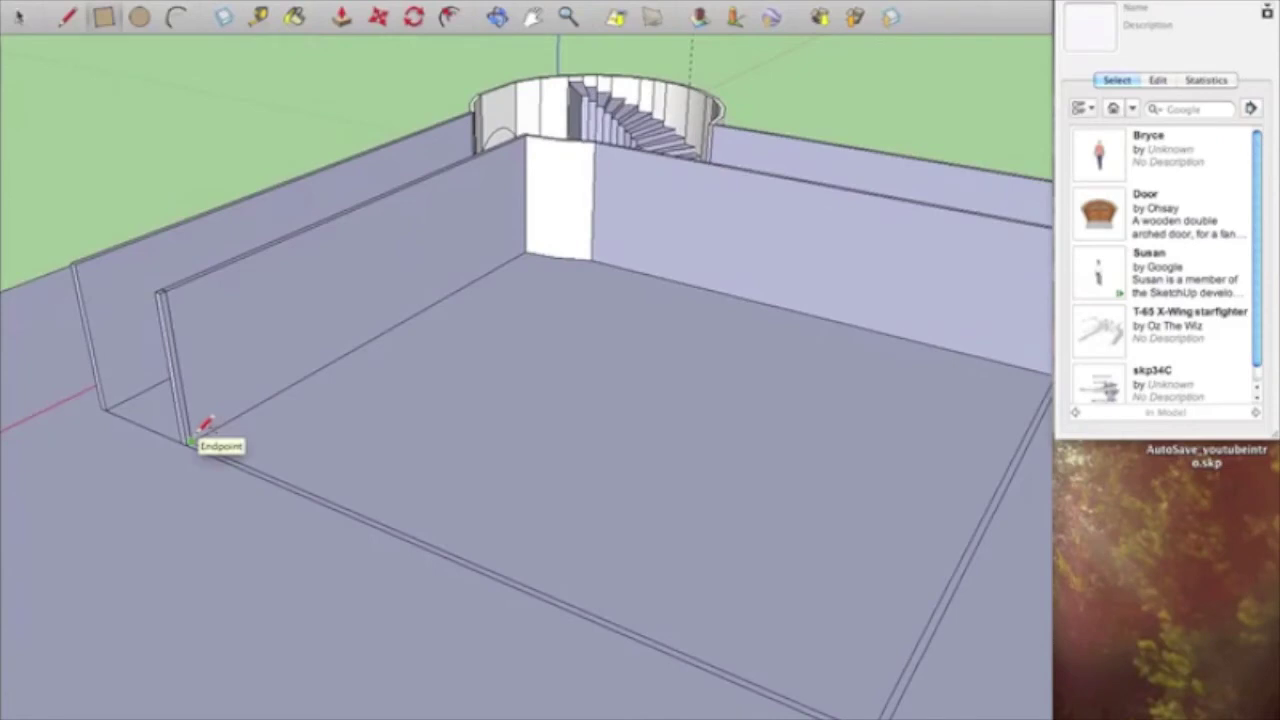
{"action": "middle_click_drag", "start_coordinate": [678, 420], "coordinate": [576, 388]}
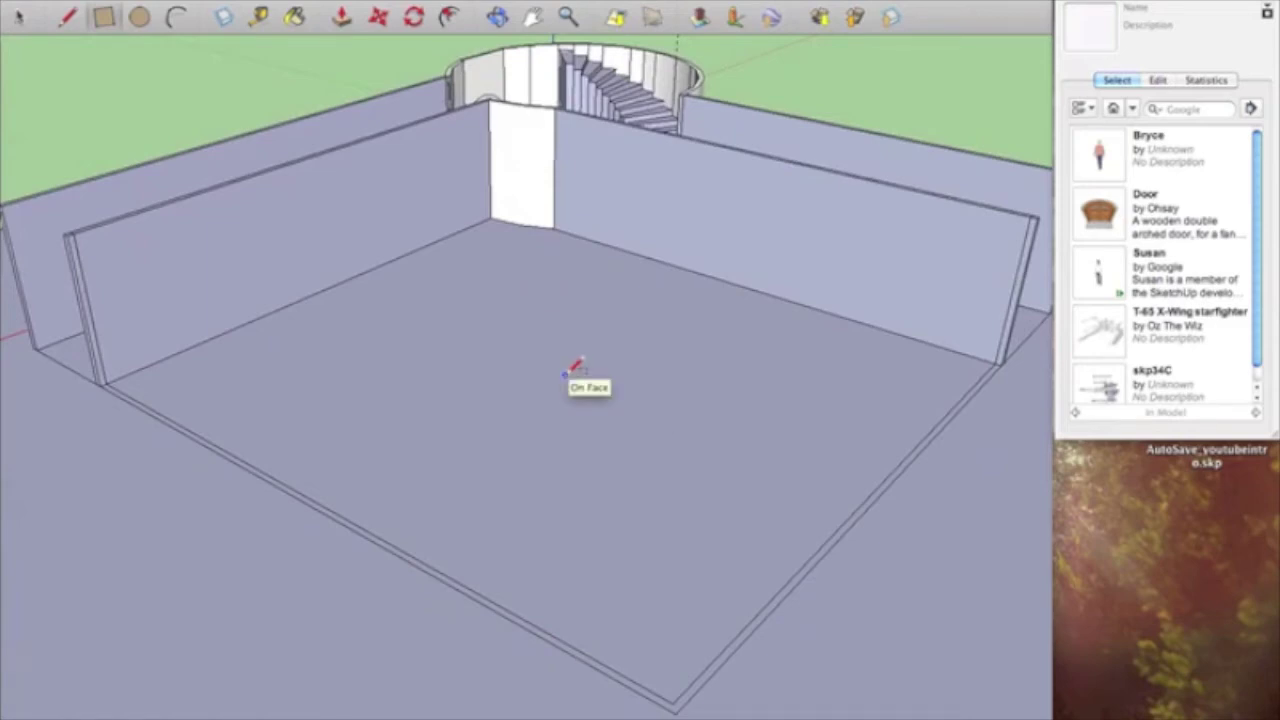
{"action": "mouse_move", "coordinate": [513, 356]}
{"action": "middle_mouse_down"}
{"action": "mouse_move", "coordinate": [497, 385]}
{"action": "mouse_move", "coordinate": [505, 362]}
{"action": "middle_mouse_up"}
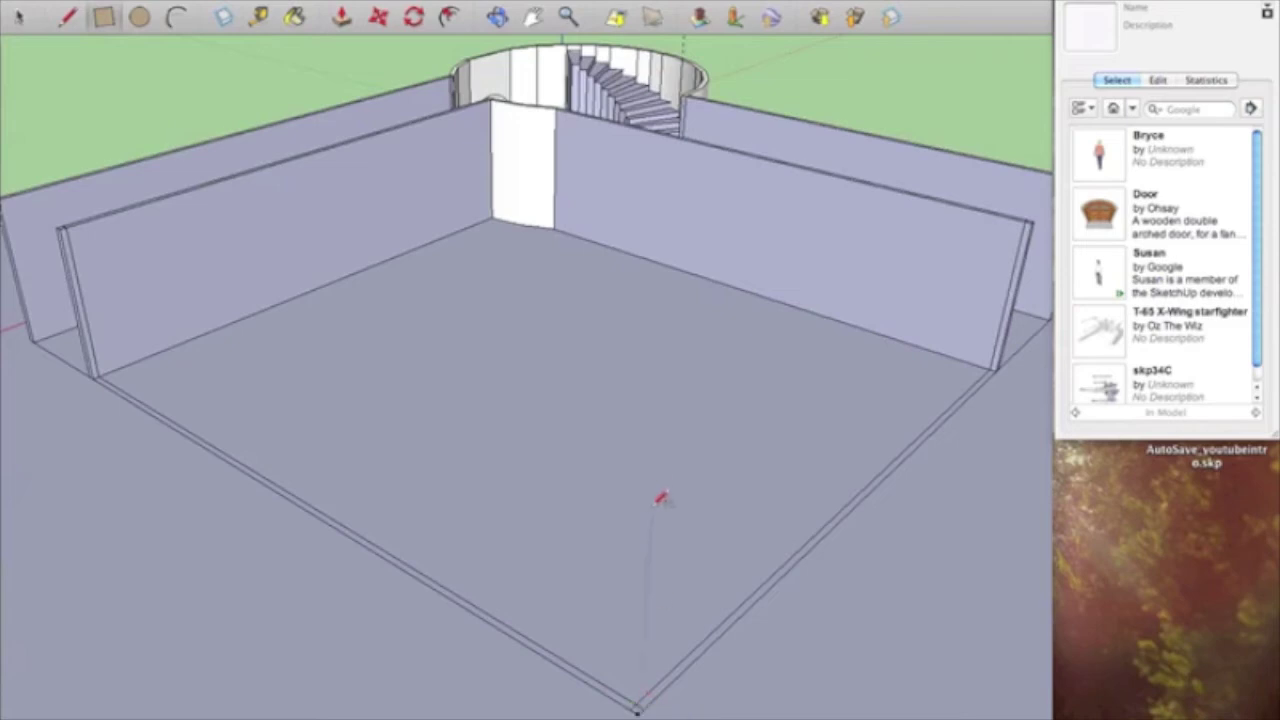
{"action": "middle_click_drag", "start_coordinate": [776, 497], "coordinate": [650, 511]}
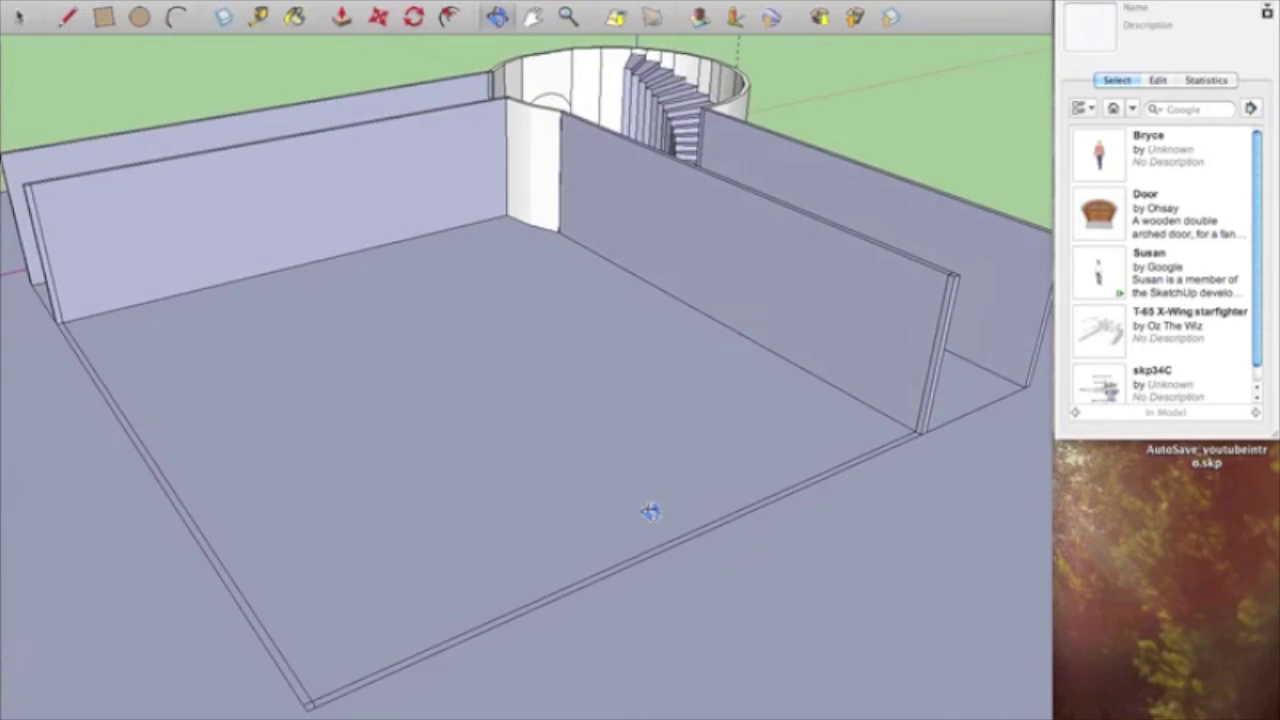
{"action": "mouse_move", "coordinate": [650, 511]}
{"action": "middle_mouse_down"}
{"action": "mouse_move", "coordinate": [694, 608]}
{"action": "mouse_move", "coordinate": [700, 526]}
{"action": "mouse_move", "coordinate": [922, 542]}
{"action": "mouse_move", "coordinate": [909, 554]}
{"action": "mouse_move", "coordinate": [666, 543]}
{"action": "mouse_move", "coordinate": [709, 471]}
{"action": "mouse_move", "coordinate": [403, 503]}
{"action": "mouse_move", "coordinate": [726, 509]}
{"action": "mouse_move", "coordinate": [784, 533]}
{"action": "mouse_move", "coordinate": [763, 534]}
{"action": "mouse_move", "coordinate": [663, 433]}
{"action": "middle_mouse_up"}
{"action": "key", "text": "r"}
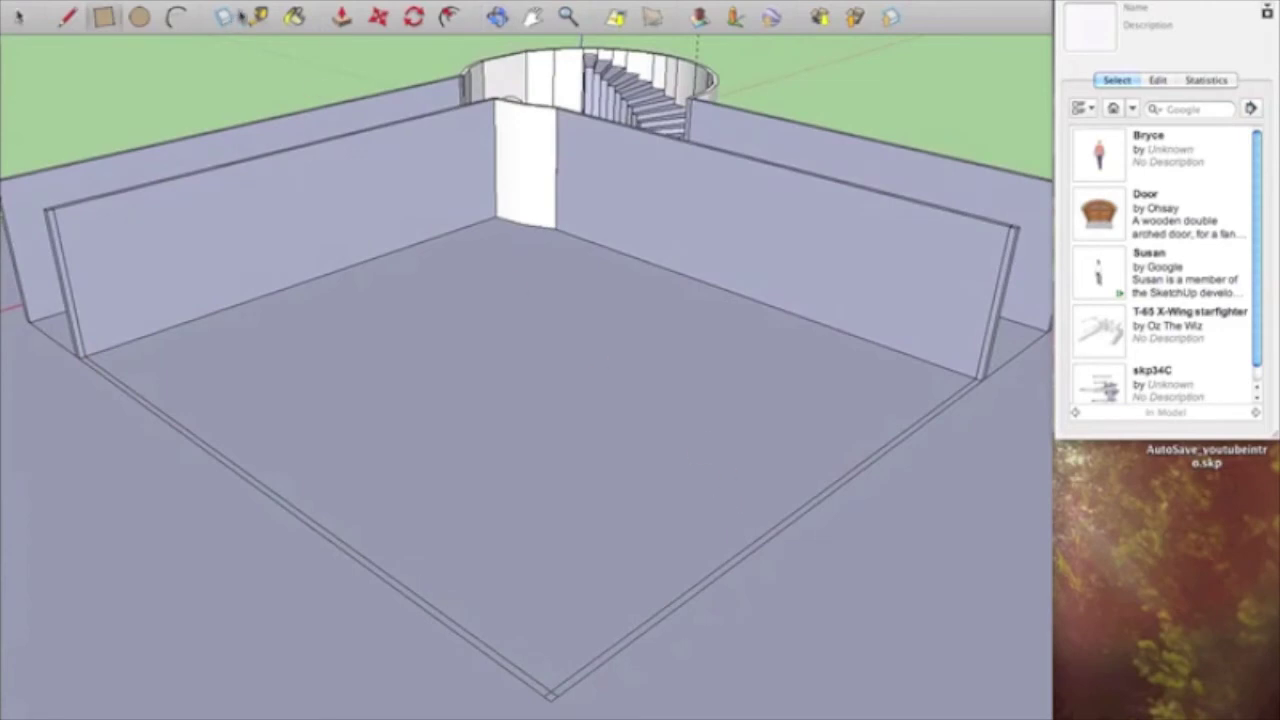
- Push/Pull the floor border strip starting at the first corridor's inner wall up to that wall's height
{"action": "key", "text": "p"}
{"action": "middle_click_drag", "start_coordinate": [109, 369], "coordinate": [311, 660]}
{"action": "scroll", "coordinate": [298, 643], "scroll_direction": "up", "scroll_amount": 4}
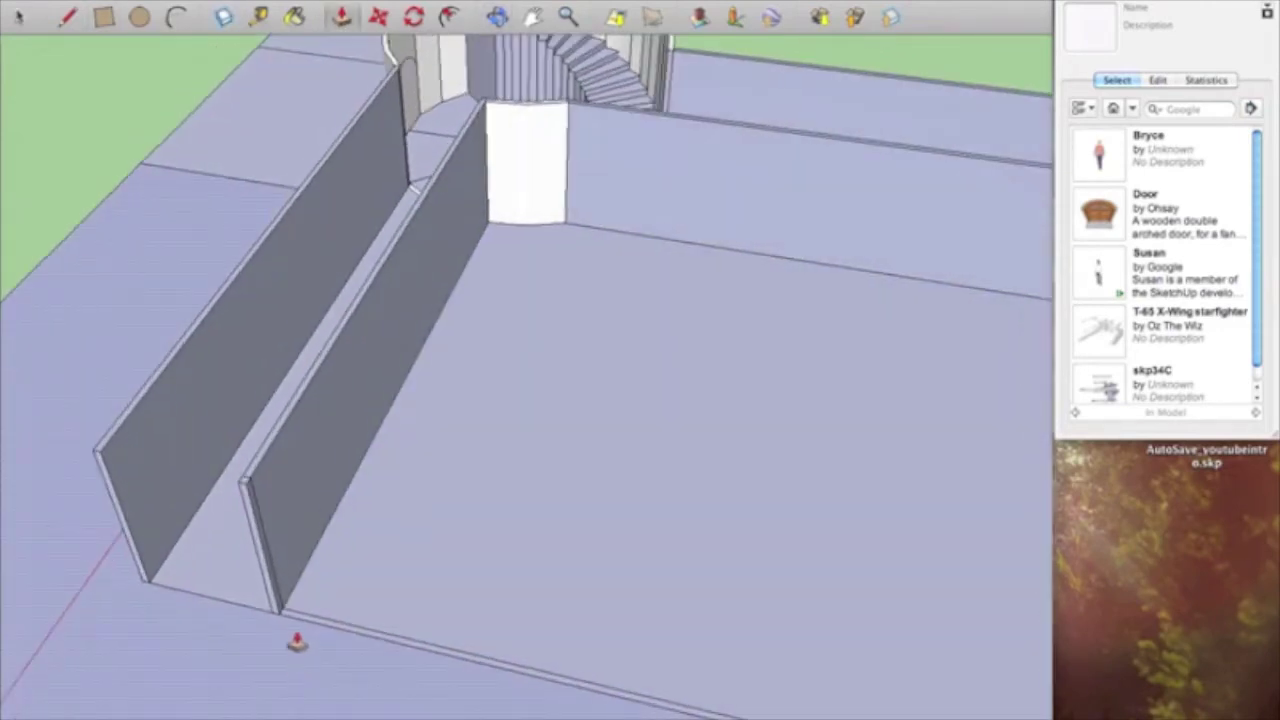
{"action": "scroll", "coordinate": [297, 620], "scroll_direction": "up", "scroll_amount": 3}
{"action": "left_click_drag", "start_coordinate": [286, 623], "coordinate": [160, 280]}
- Delete the short leftover edge crossing the floor border strip at the outer corner beside the new wall
{"action": "middle_click_drag", "start_coordinate": [357, 306], "coordinate": [2, 300]}
{"action": "middle_click_drag", "start_coordinate": [820, 363], "coordinate": [600, 101]}
{"action": "scroll", "coordinate": [586, 451], "scroll_direction": "down", "scroll_amount": 5}
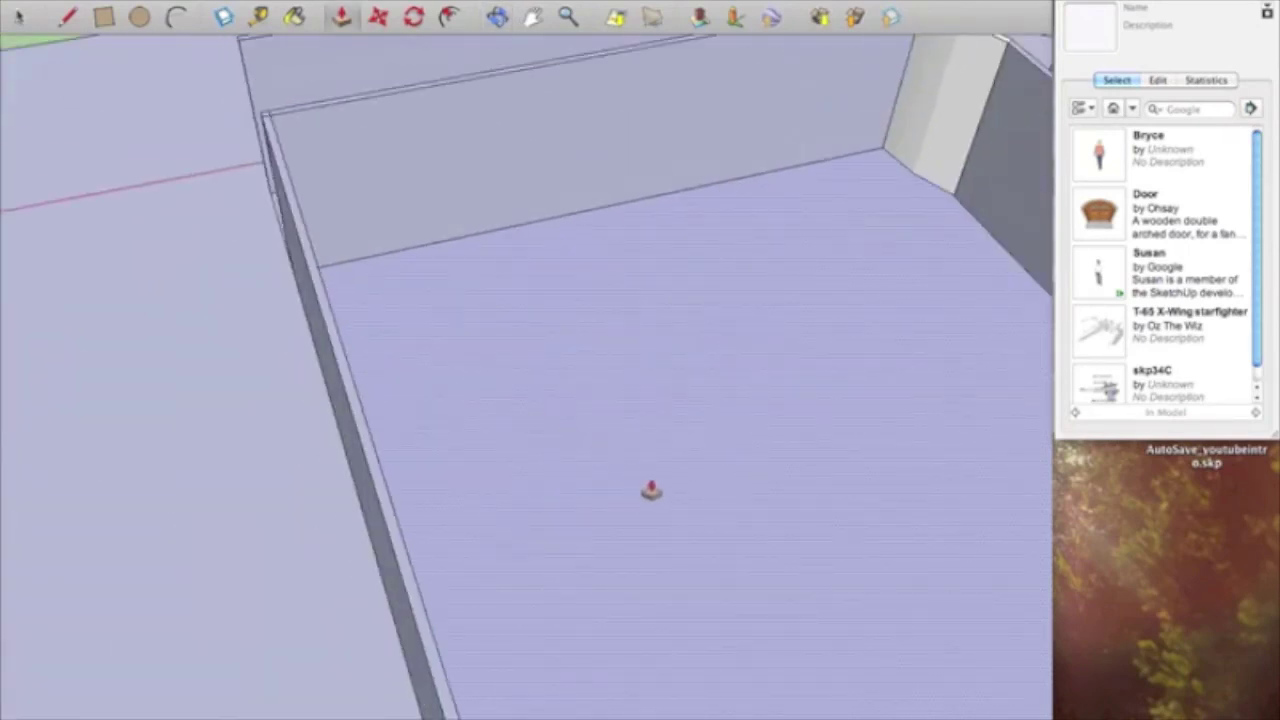
{"action": "middle_click_drag", "start_coordinate": [649, 489], "coordinate": [394, 183]}
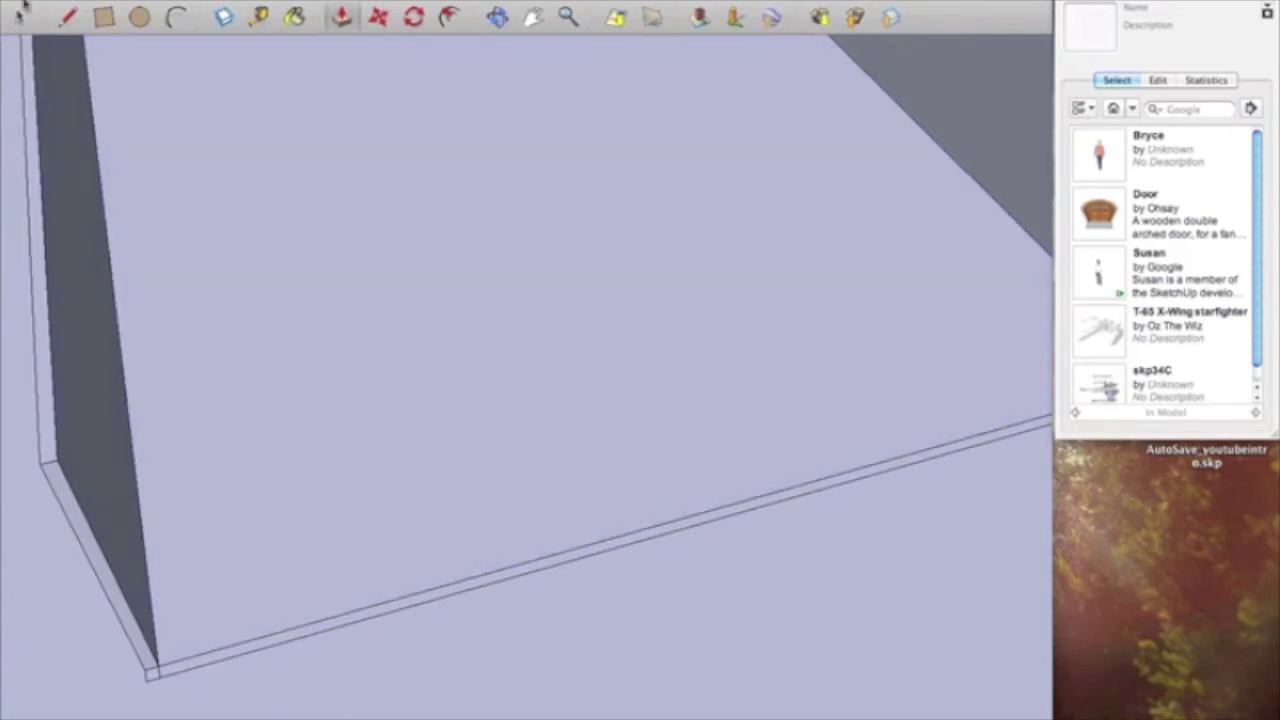
{"action": "left_click", "coordinate": [19, 16]}
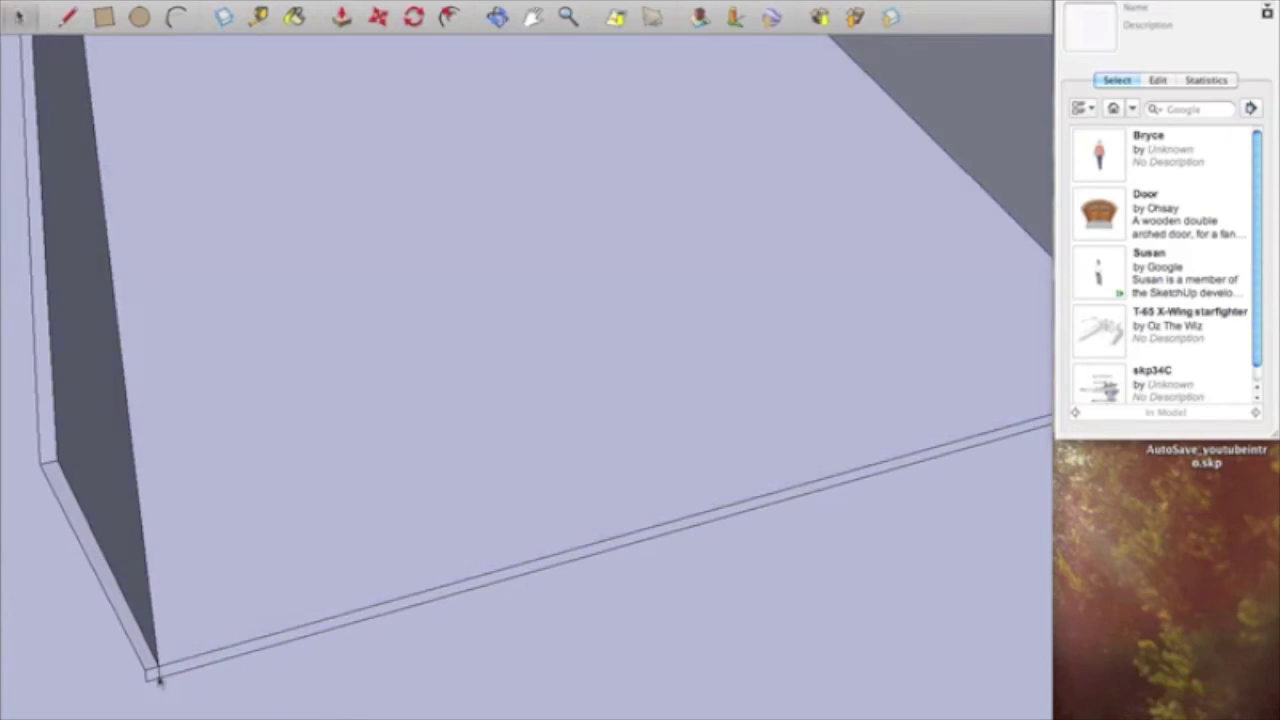
{"action": "left_click", "coordinate": [158, 677]}
{"action": "middle_click_drag", "start_coordinate": [776, 479], "coordinate": [430, 507]}
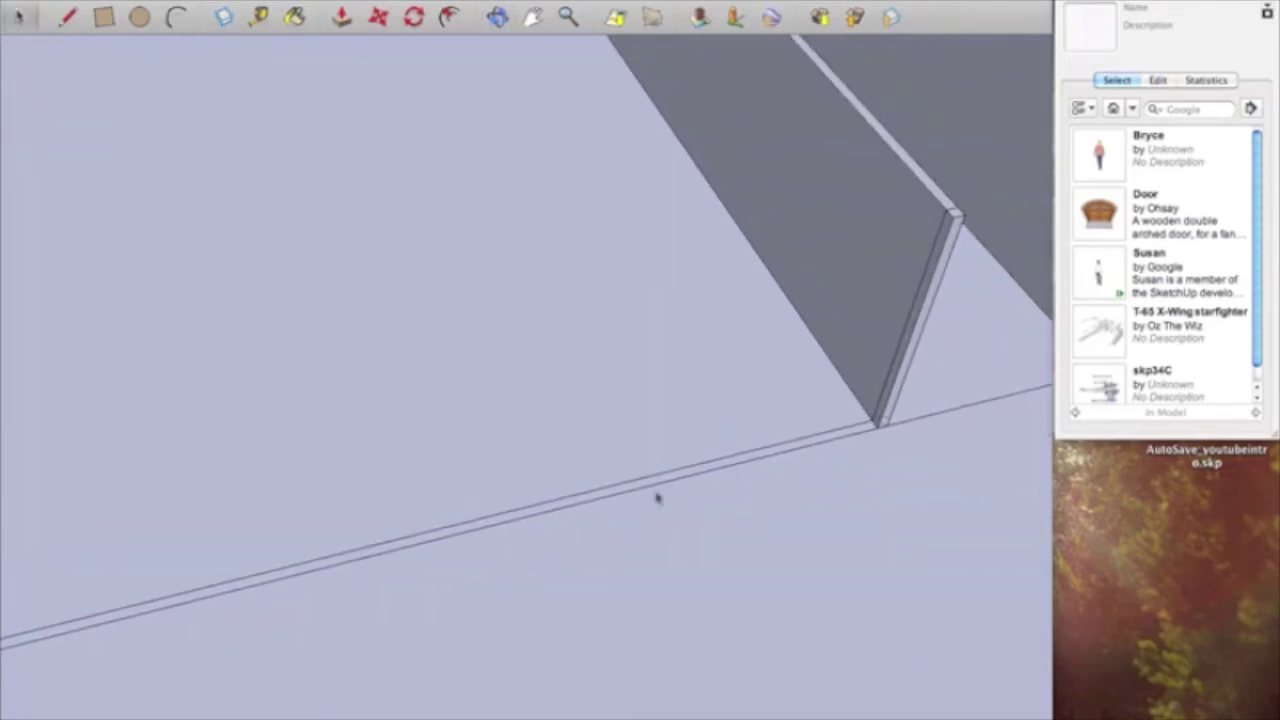
{"action": "middle_click_drag", "start_coordinate": [594, 551], "coordinate": [748, 332]}
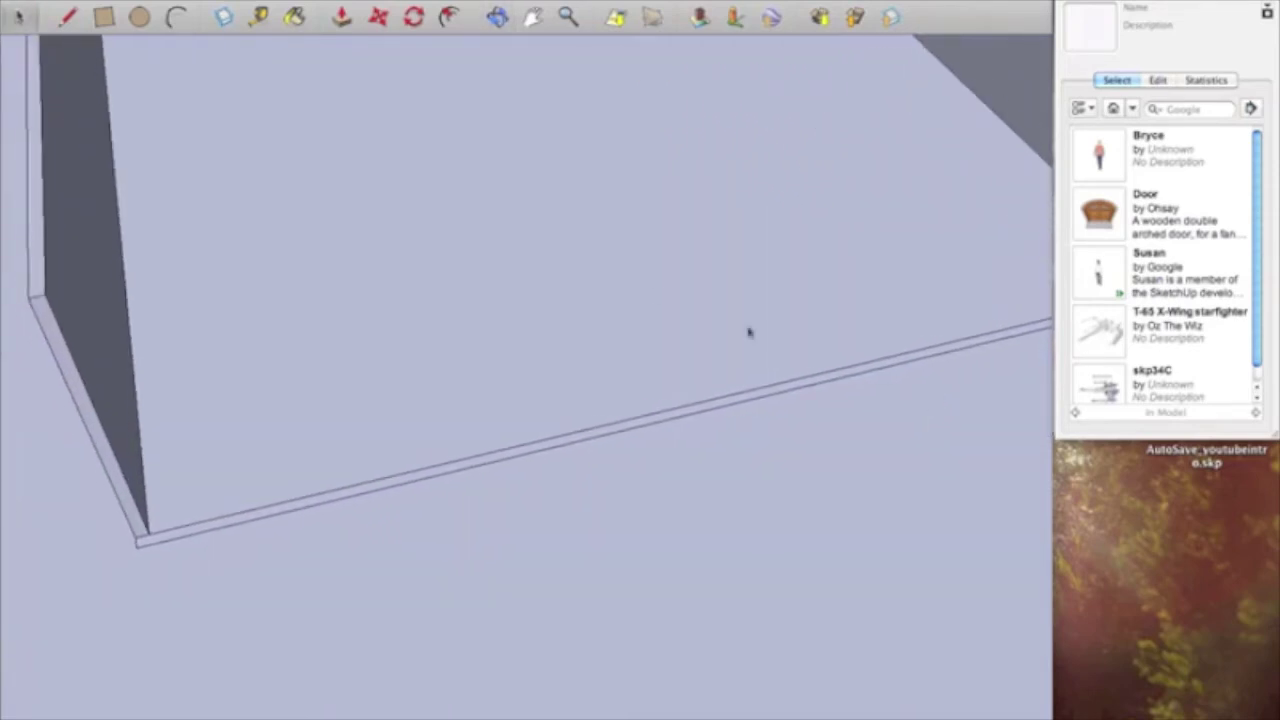
- Push/Pull the remaining floor border strip up to the new wall's height to close the rectangular room
{"action": "left_click", "coordinate": [341, 17]}
{"action": "left_click_drag", "start_coordinate": [171, 531], "coordinate": [42, 300]}
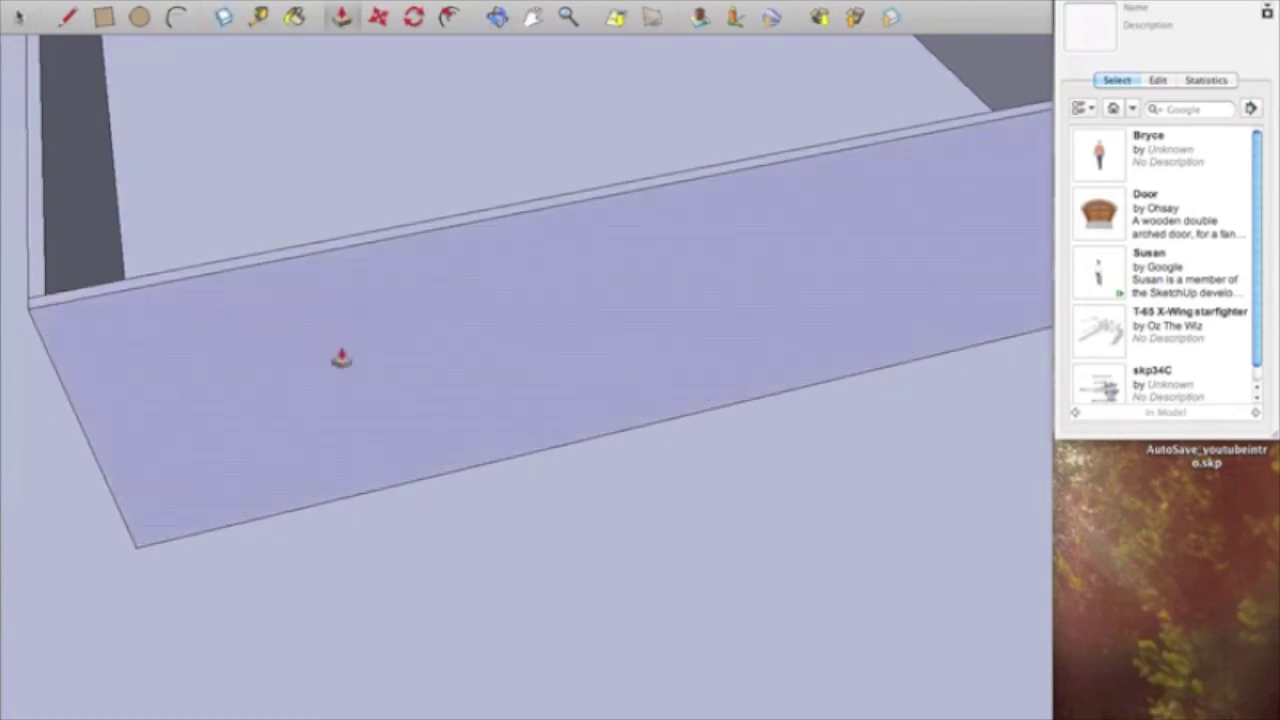
{"action": "middle_click_drag", "start_coordinate": [337, 357], "coordinate": [68, 397]}
{"action": "middle_click_drag", "start_coordinate": [576, 274], "coordinate": [543, 372]}
{"action": "scroll", "coordinate": [453, 125], "scroll_direction": "down", "scroll_amount": 3}
{"action": "scroll", "coordinate": [452, 125], "scroll_direction": "down", "scroll_amount": 2}
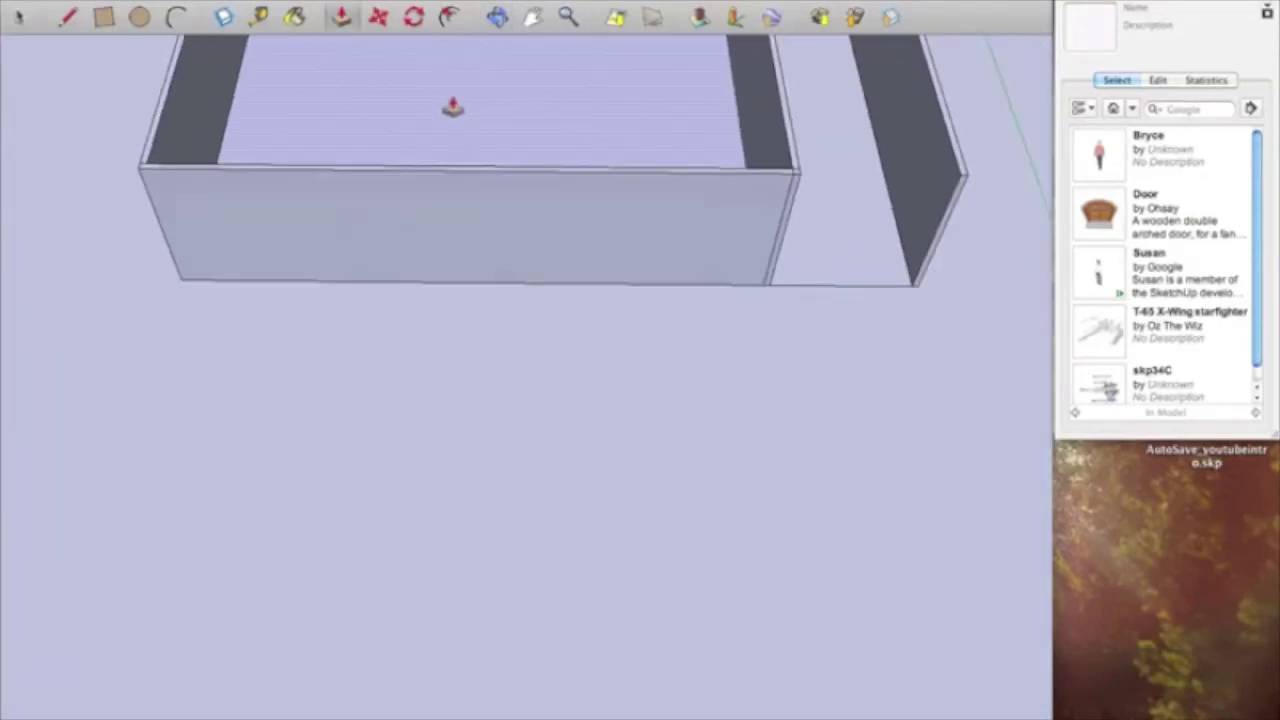
{"action": "scroll", "coordinate": [478, 450], "scroll_direction": "down", "scroll_amount": 5}
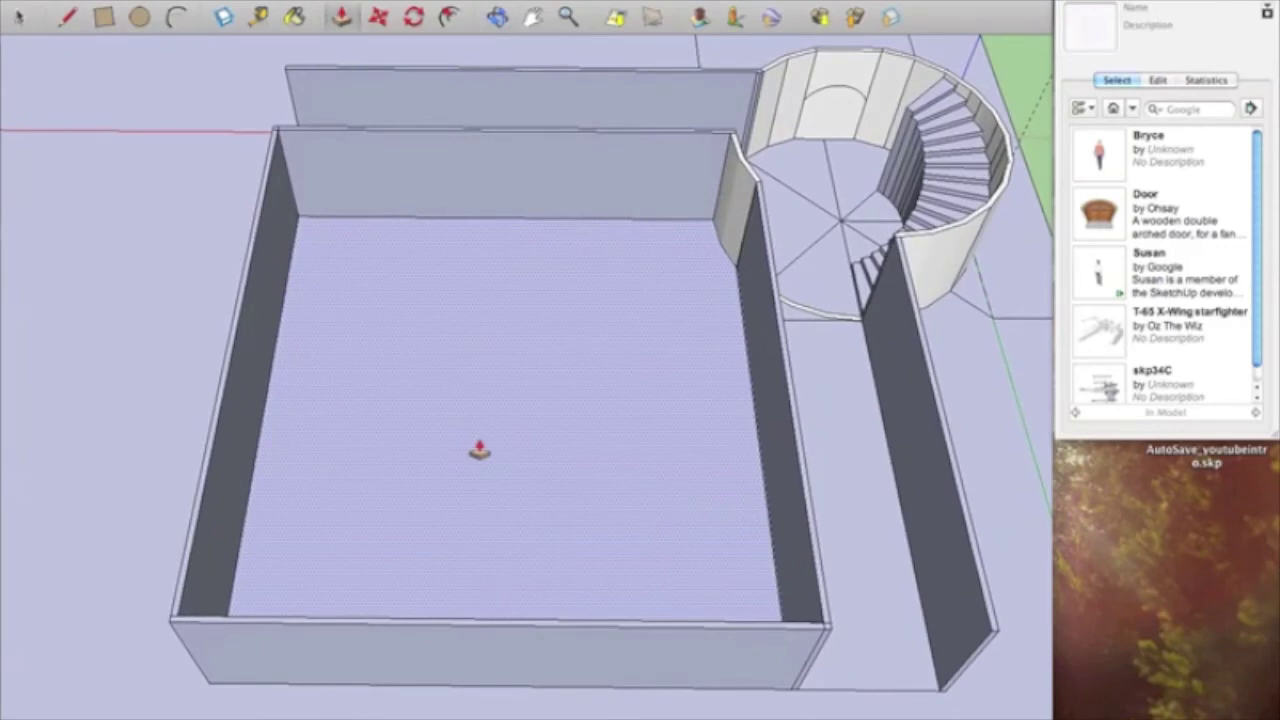
- Measure the length of the last raised outer wall along its base from the outer corner to the corridor wall
{"action": "middle_click_drag", "start_coordinate": [479, 451], "coordinate": [740, 405]}
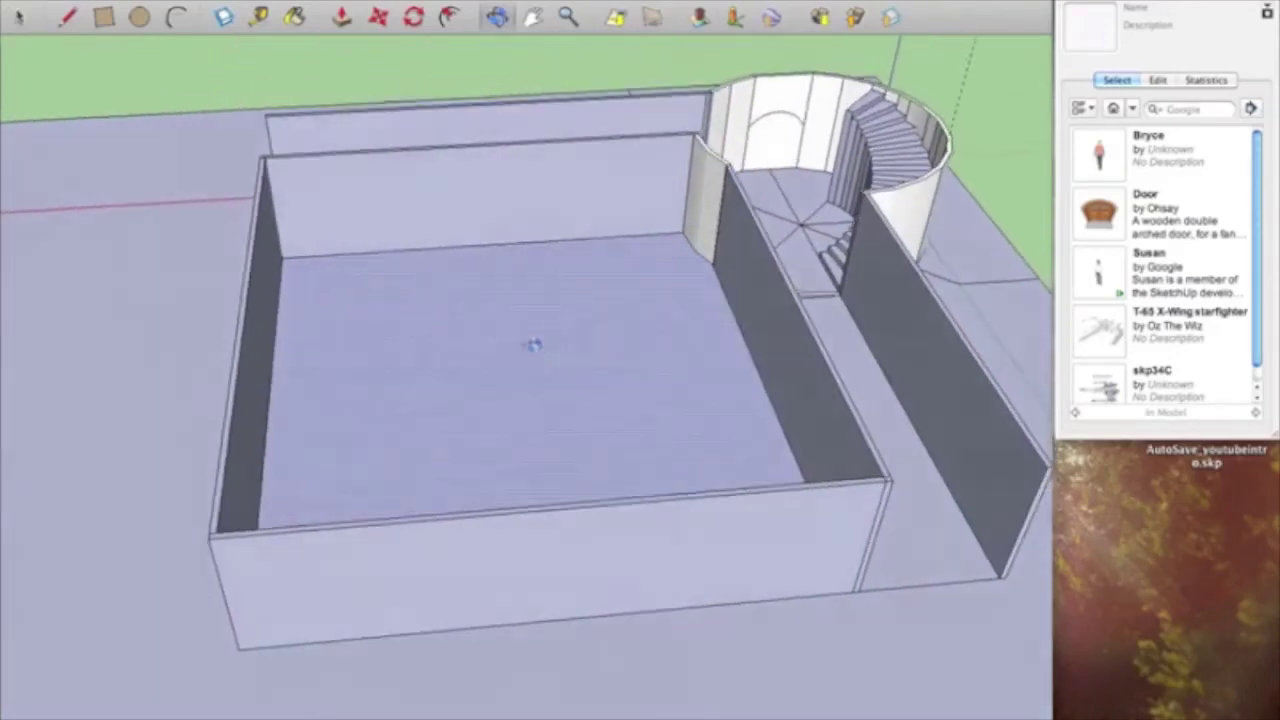
{"action": "mouse_move", "coordinate": [533, 345]}
{"action": "left_mouse_down"}
{"action": "mouse_move", "coordinate": [375, 343]}
{"action": "mouse_move", "coordinate": [496, 332]}
{"action": "left_mouse_up"}
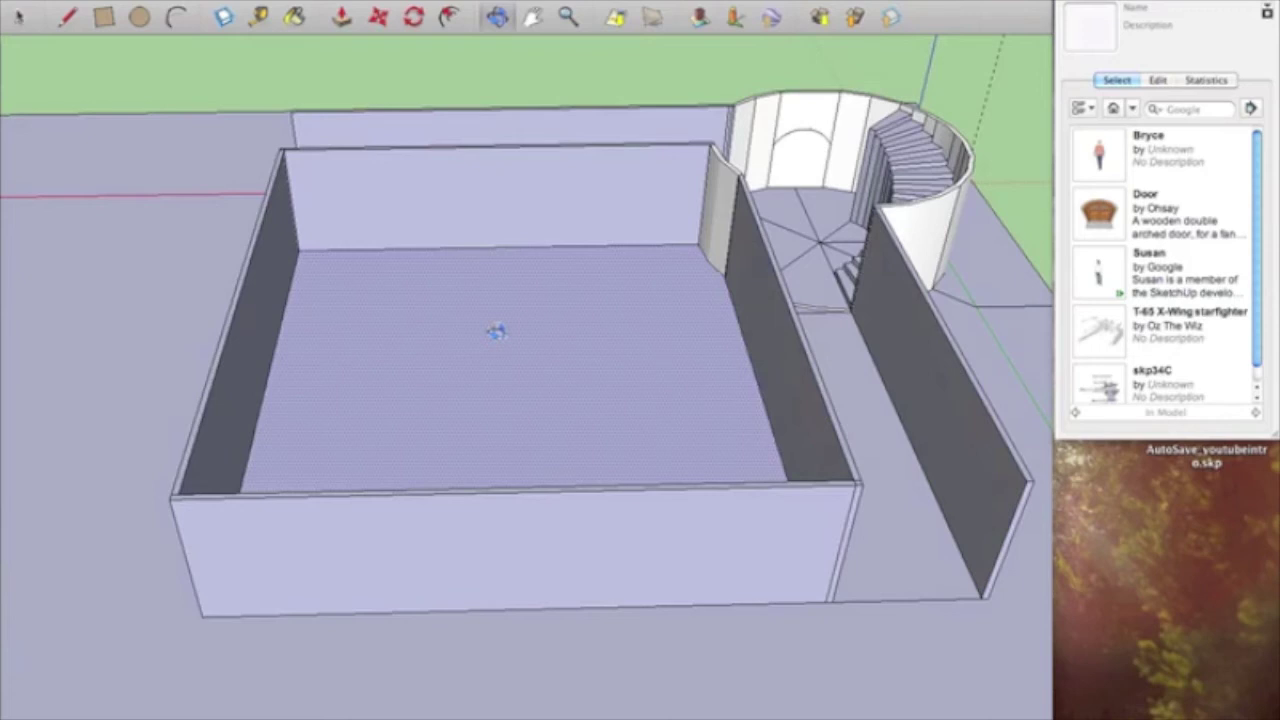
{"action": "key", "text": "p"}
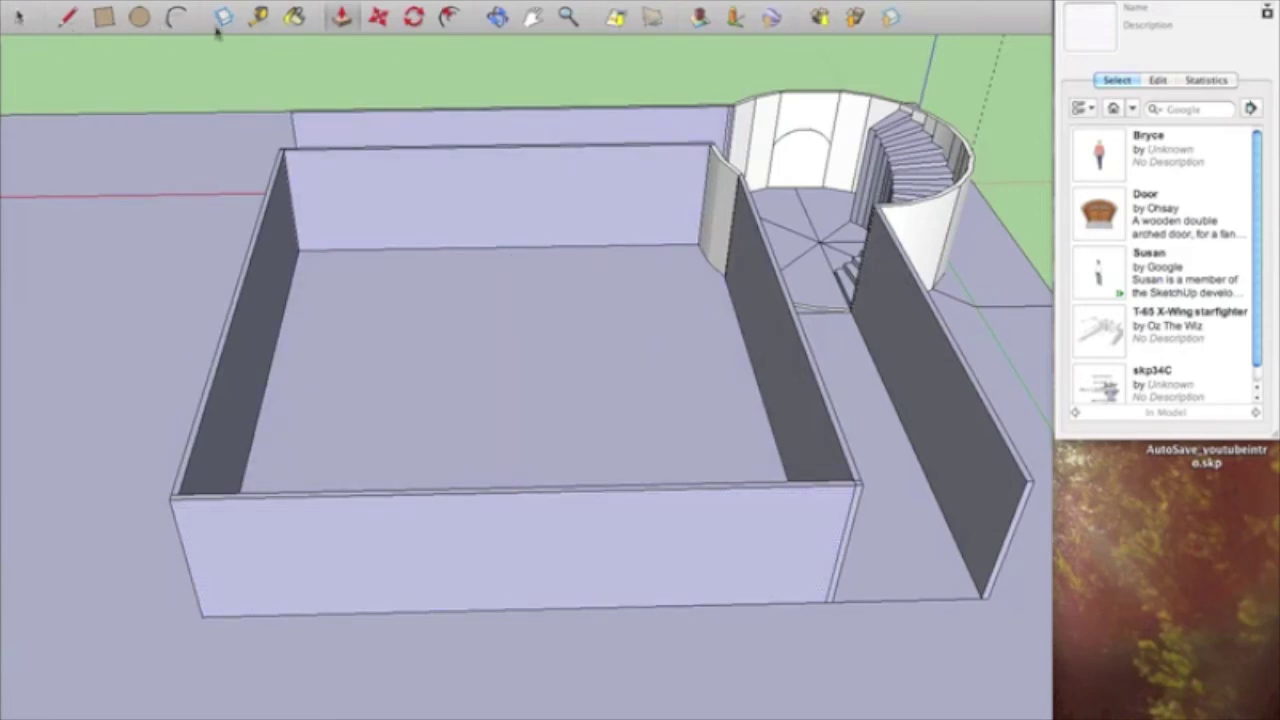
{"action": "left_click", "coordinate": [256, 16]}
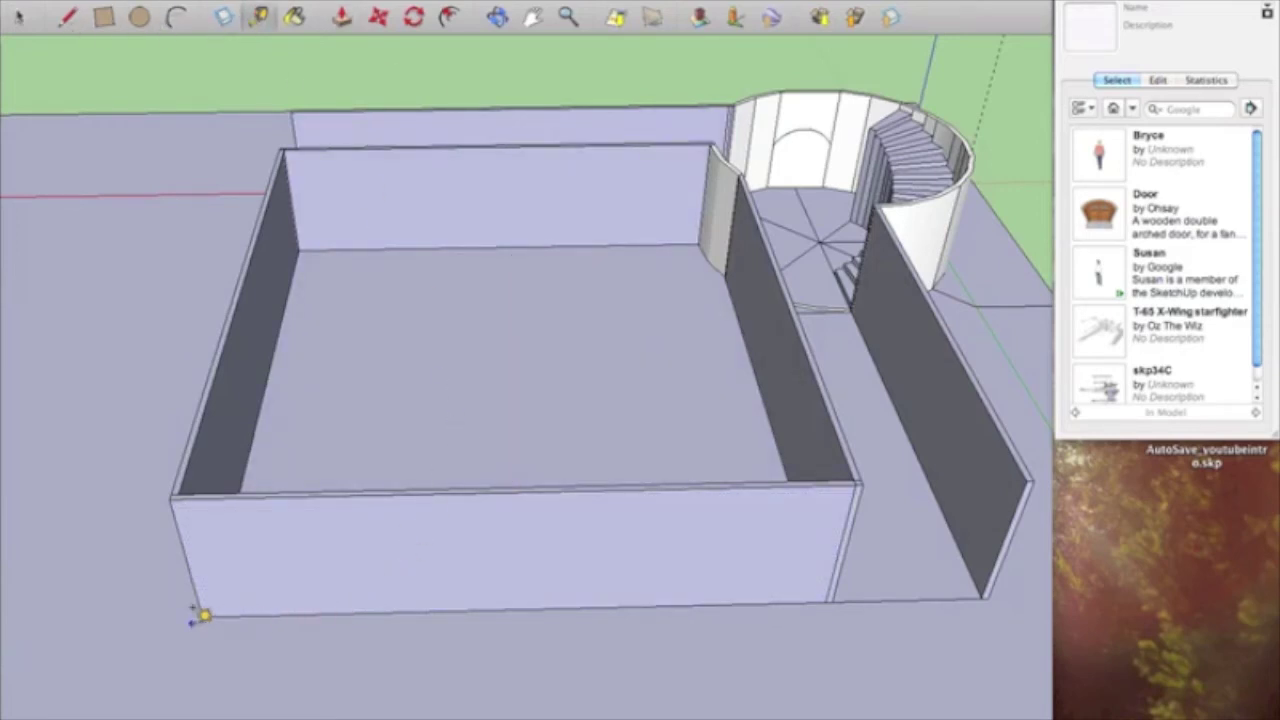
{"action": "left_click", "coordinate": [203, 612]}
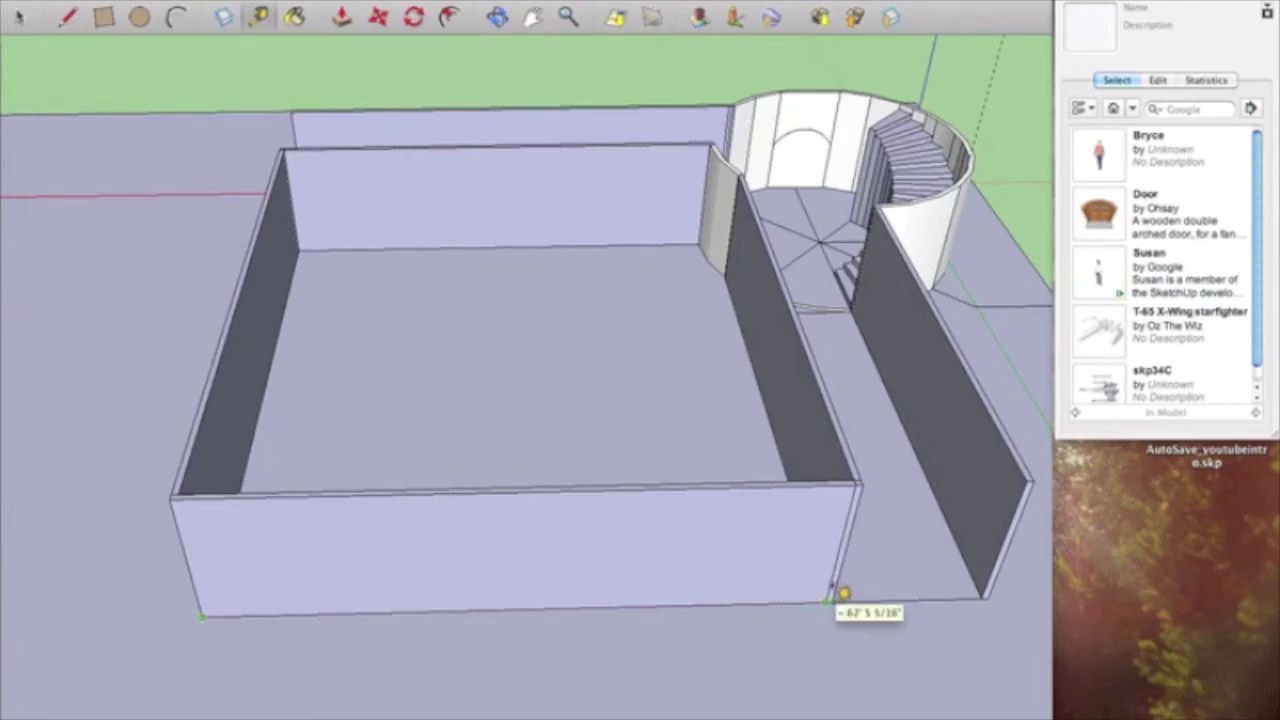
{"action": "left_click", "coordinate": [828, 601]}
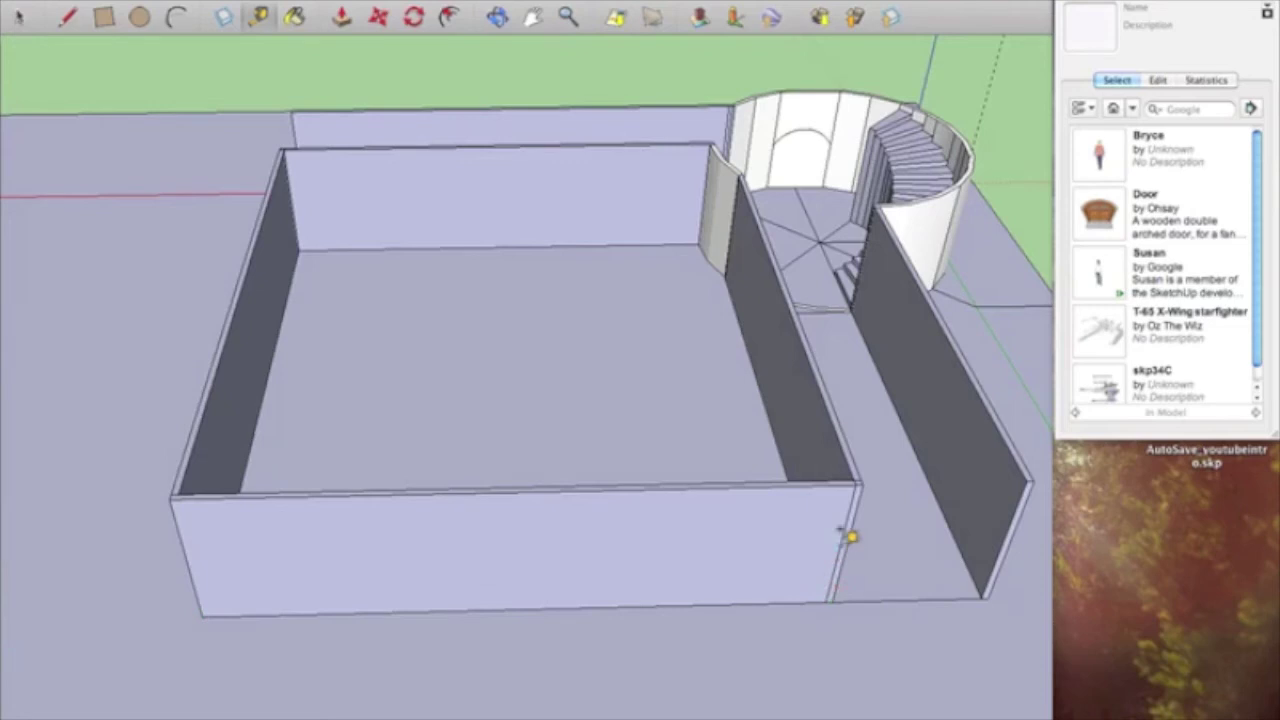
- Measure the last raised wall's length along its top edge from the corridor wall corner to the opposite inner corner
{"action": "key", "text": "super+z"}
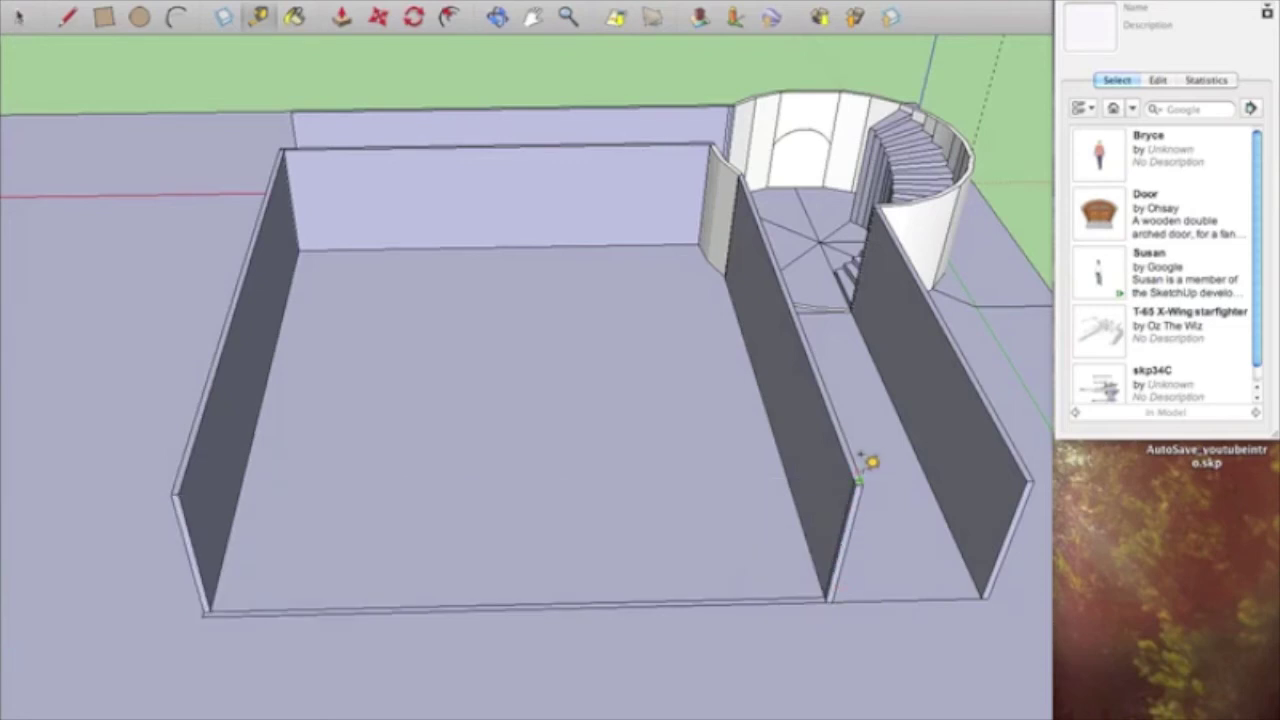
{"action": "key", "text": "super+shift+z"}
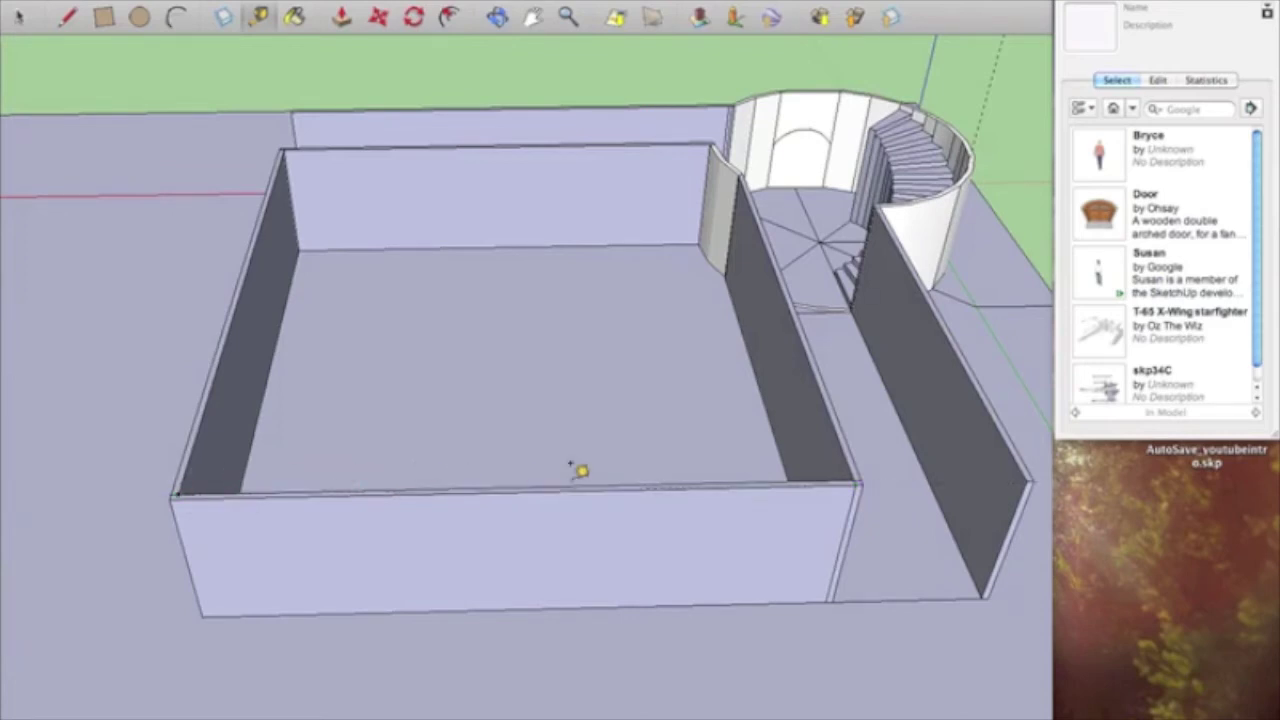
{"action": "left_click", "coordinate": [857, 481]}
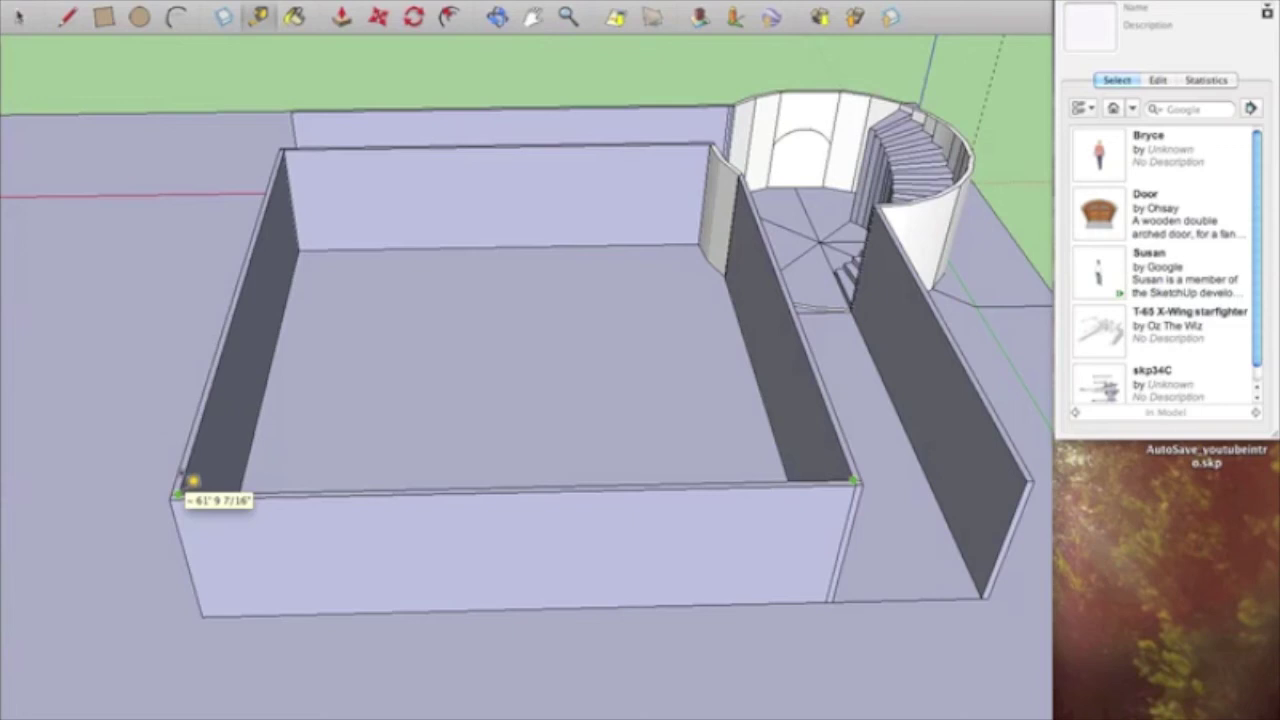
{"action": "left_click", "coordinate": [179, 494]}
{"action": "left_click", "coordinate": [95, 563]}
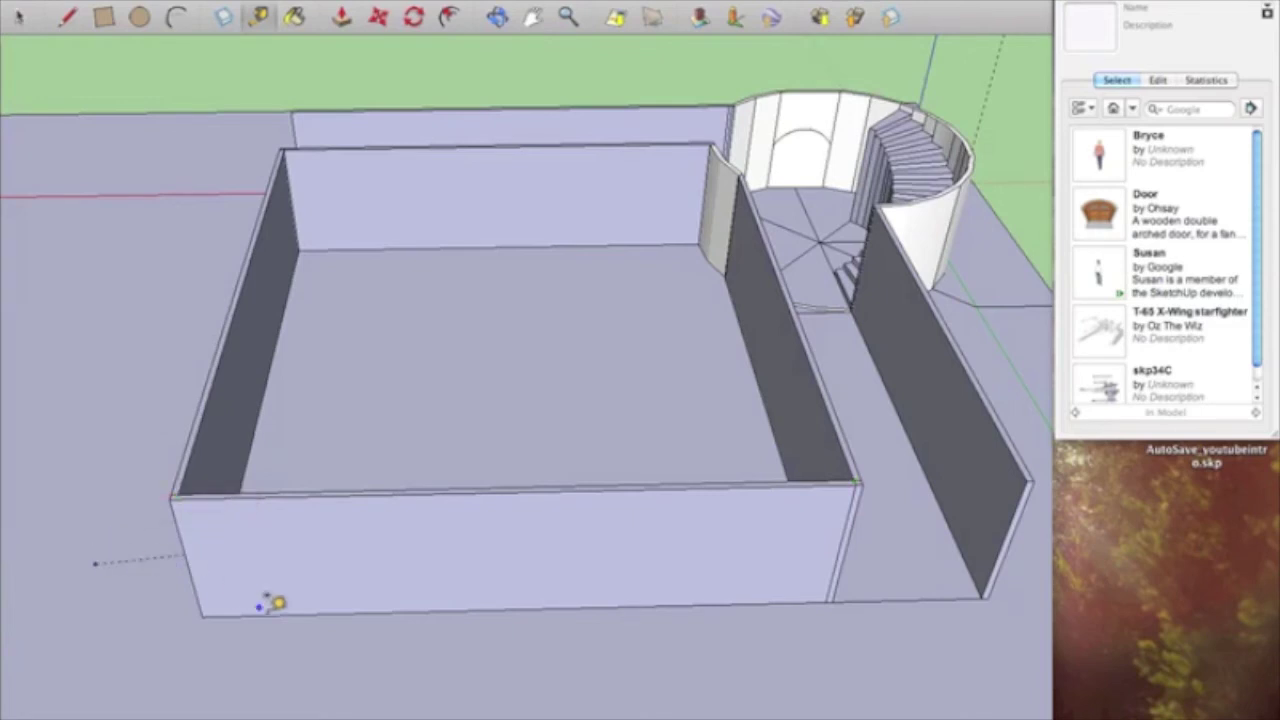
{"action": "key", "text": "super+z"}
{"action": "left_click", "coordinate": [103, 17]}
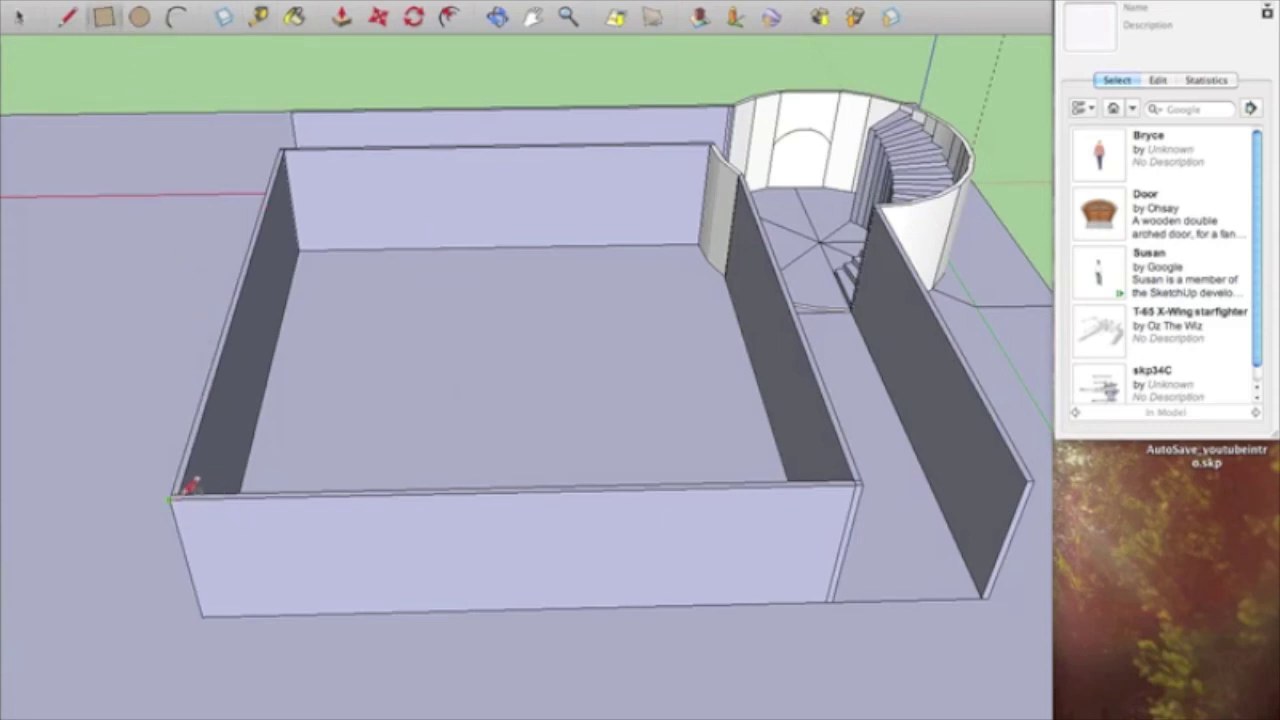
{"action": "middle_click_drag", "start_coordinate": [200, 486], "coordinate": [380, 452]}
{"action": "scroll", "coordinate": [380, 500], "scroll_direction": "up", "scroll_amount": 5}
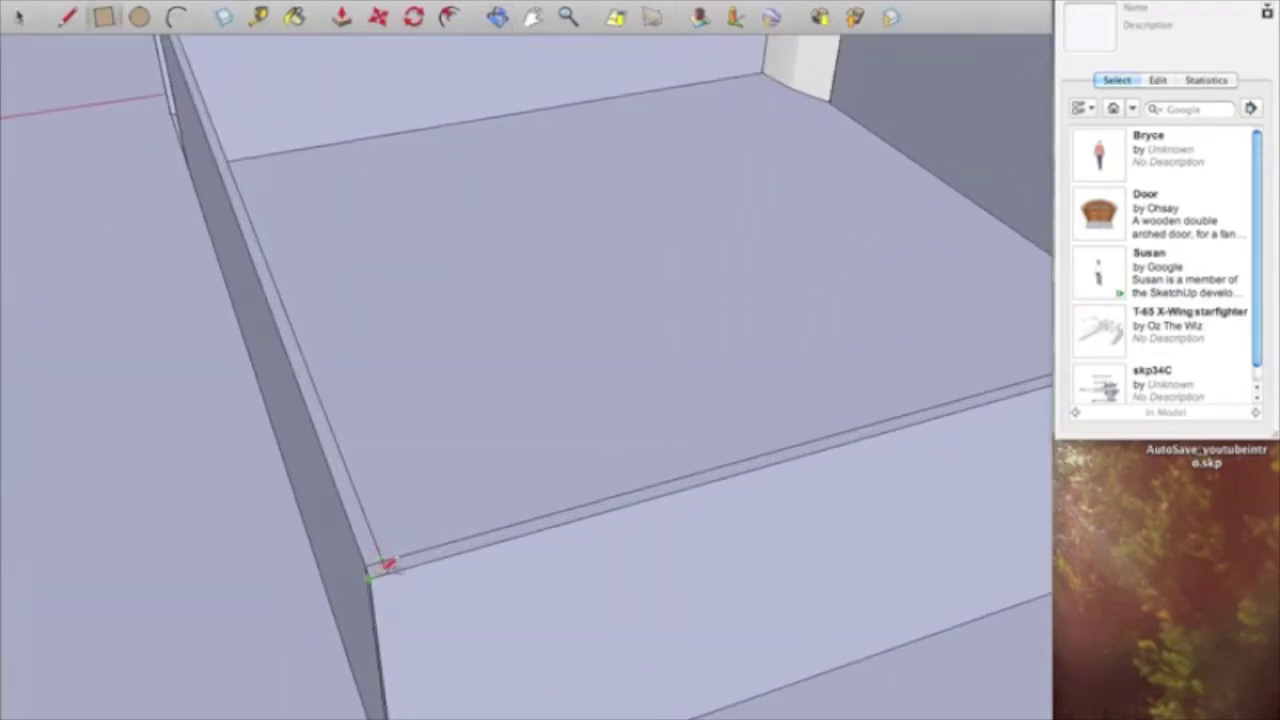
{"action": "middle_click_drag", "start_coordinate": [423, 586], "coordinate": [331, 289]}
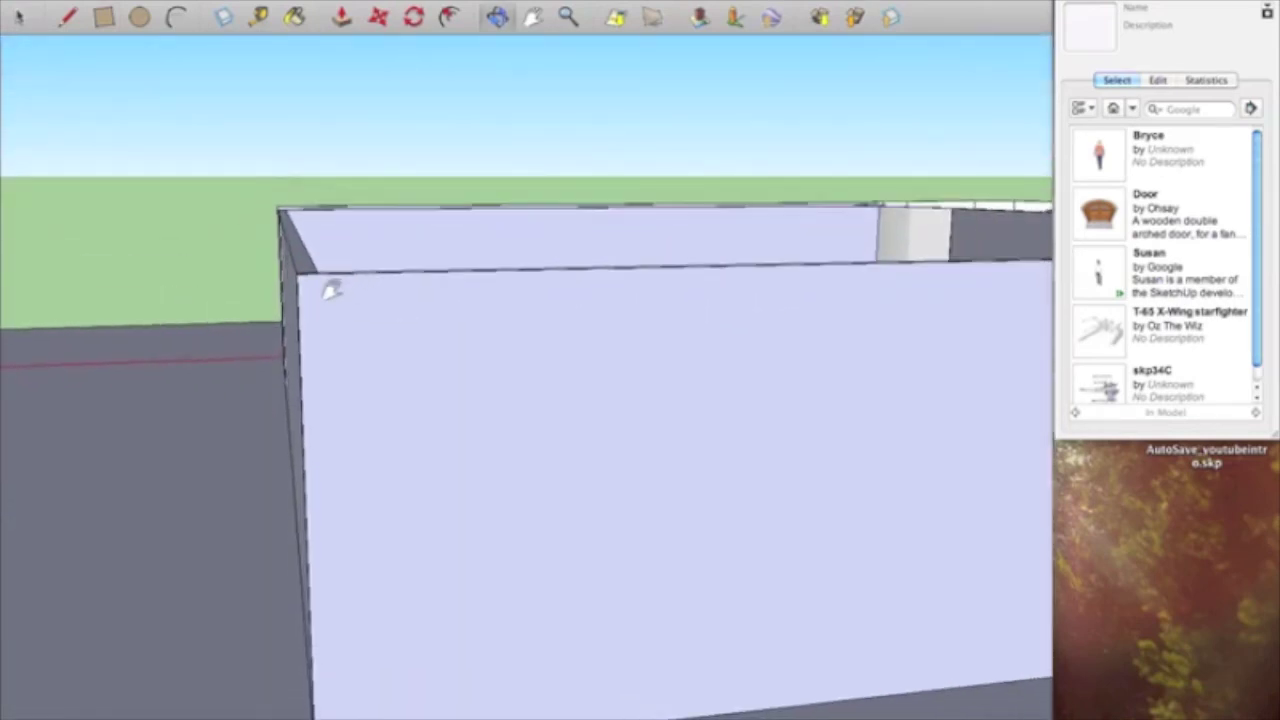
{"action": "key", "text": "r"}
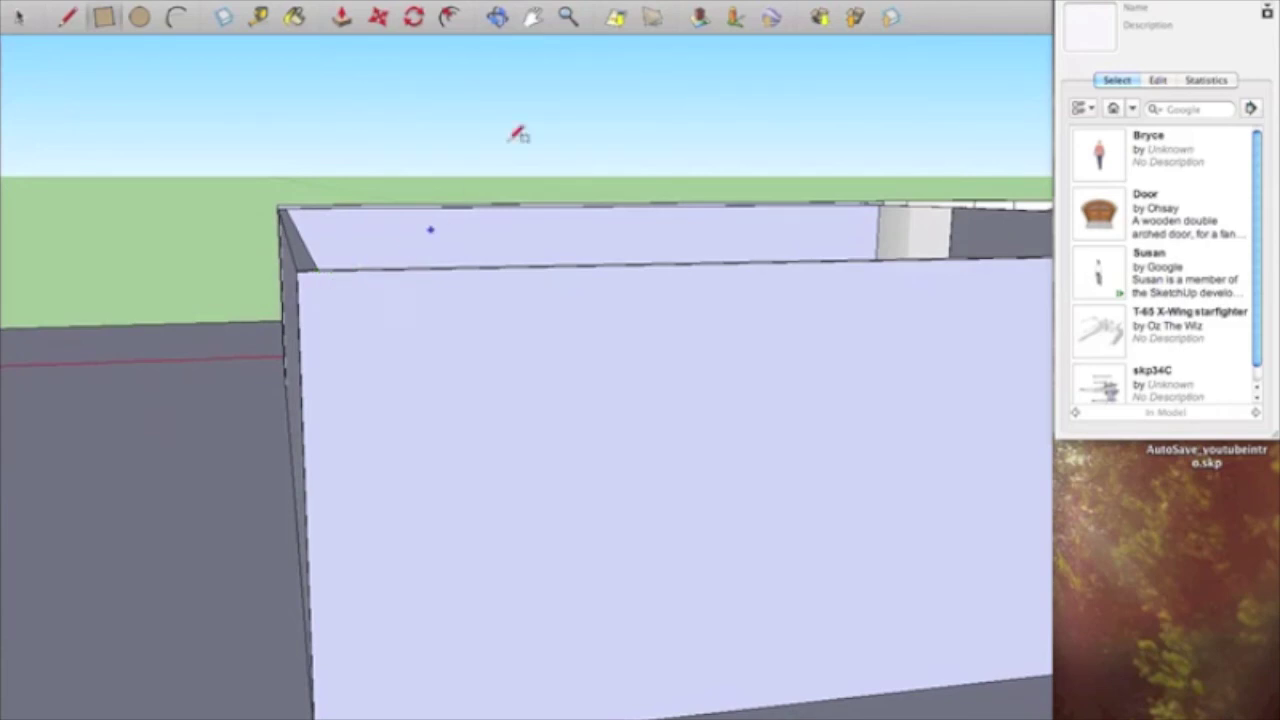
{"action": "left_click", "coordinate": [910, 2]}
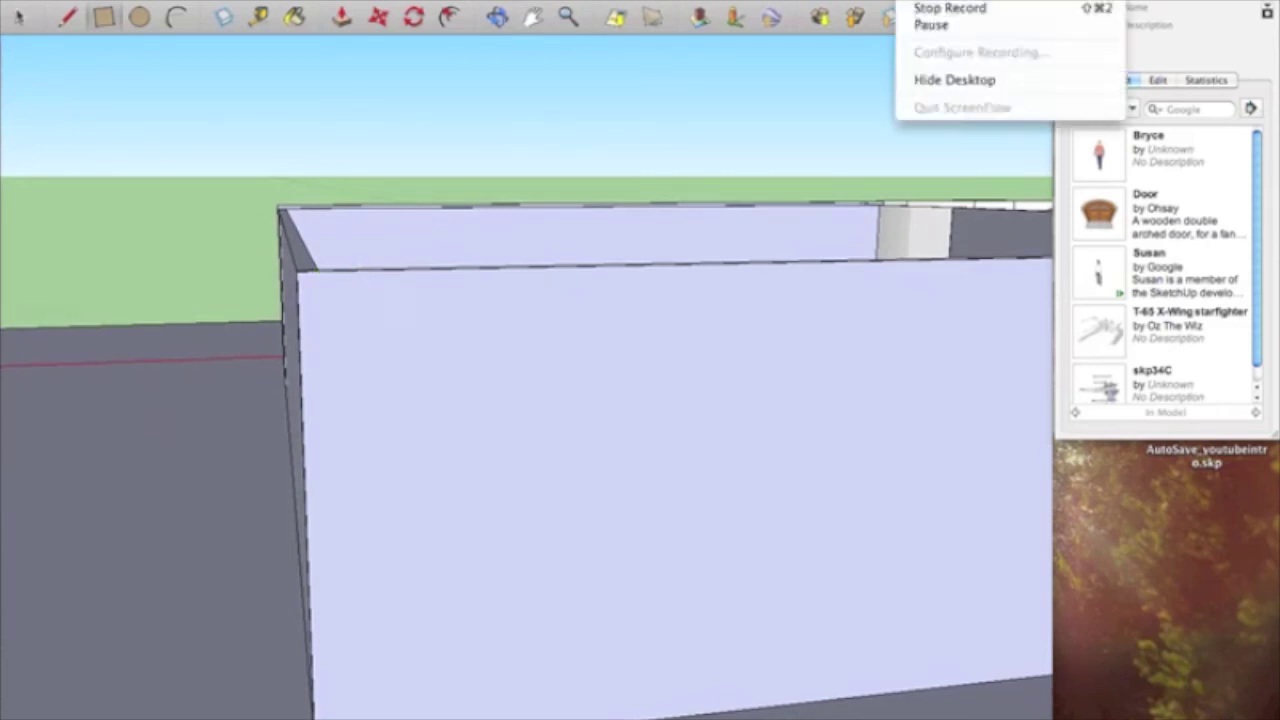
{"action": "left_click", "coordinate": [930, 24]}
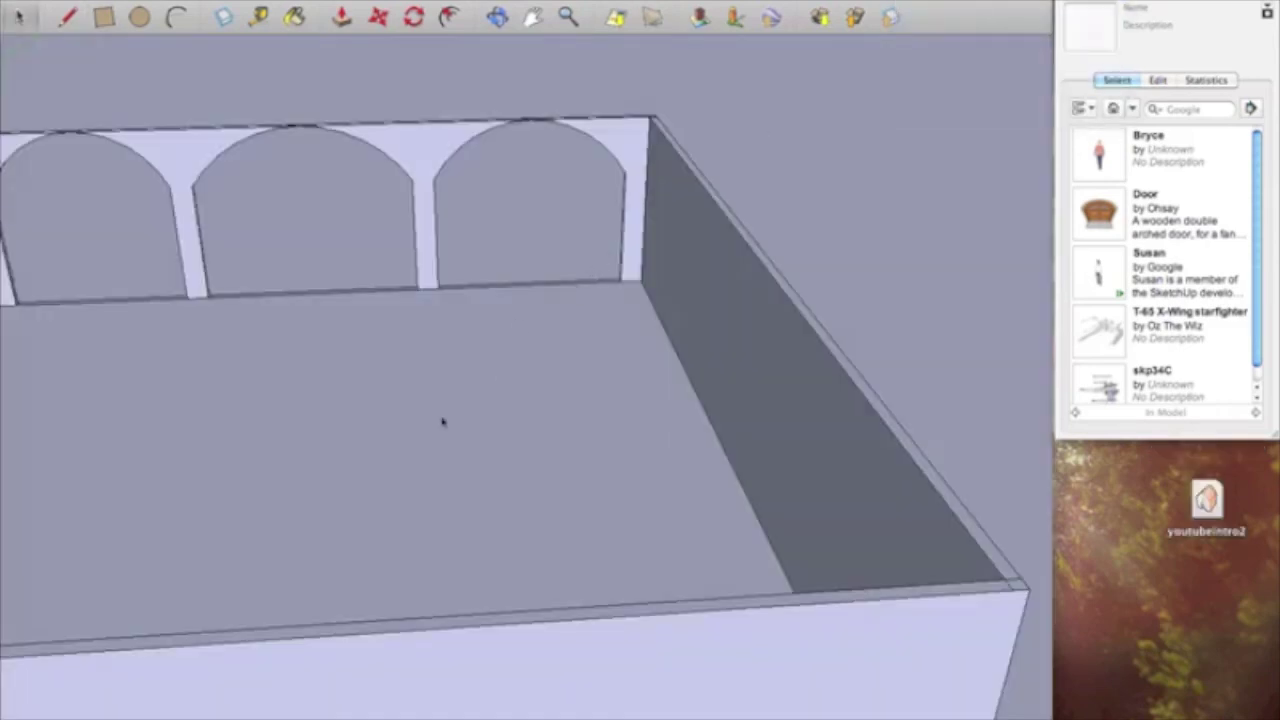
- Measure the width of each of the three arched openings between the pillars at the height where the arches begin
{"action": "middle_click_drag", "start_coordinate": [442, 422], "coordinate": [295, 414]}
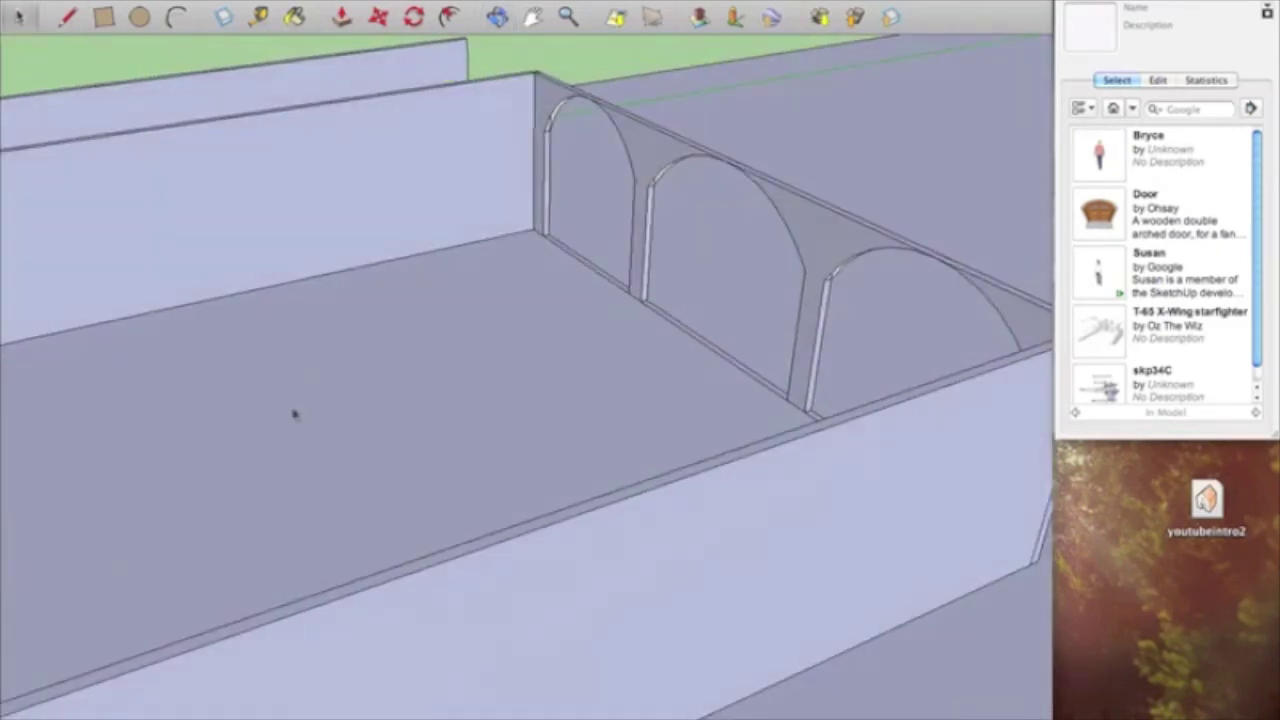
{"action": "middle_click_drag", "start_coordinate": [620, 233], "coordinate": [234, 234]}
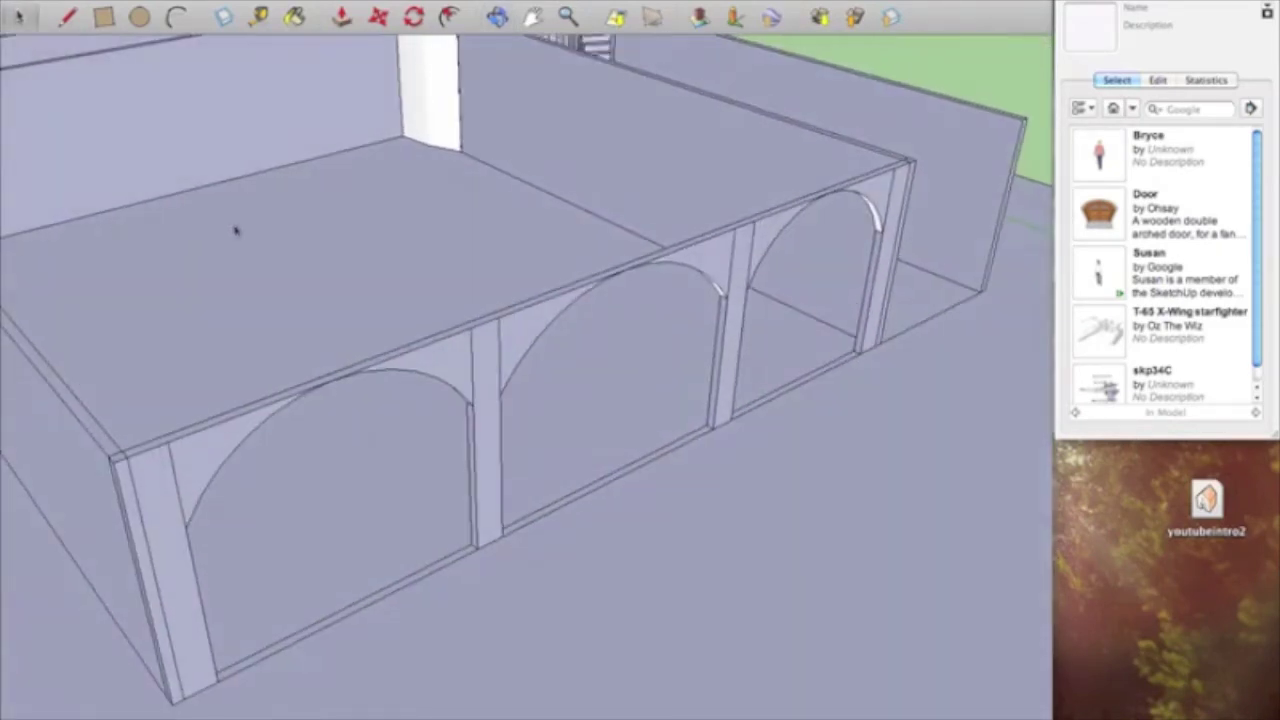
{"action": "middle_click_drag", "start_coordinate": [580, 380], "coordinate": [518, 369]}
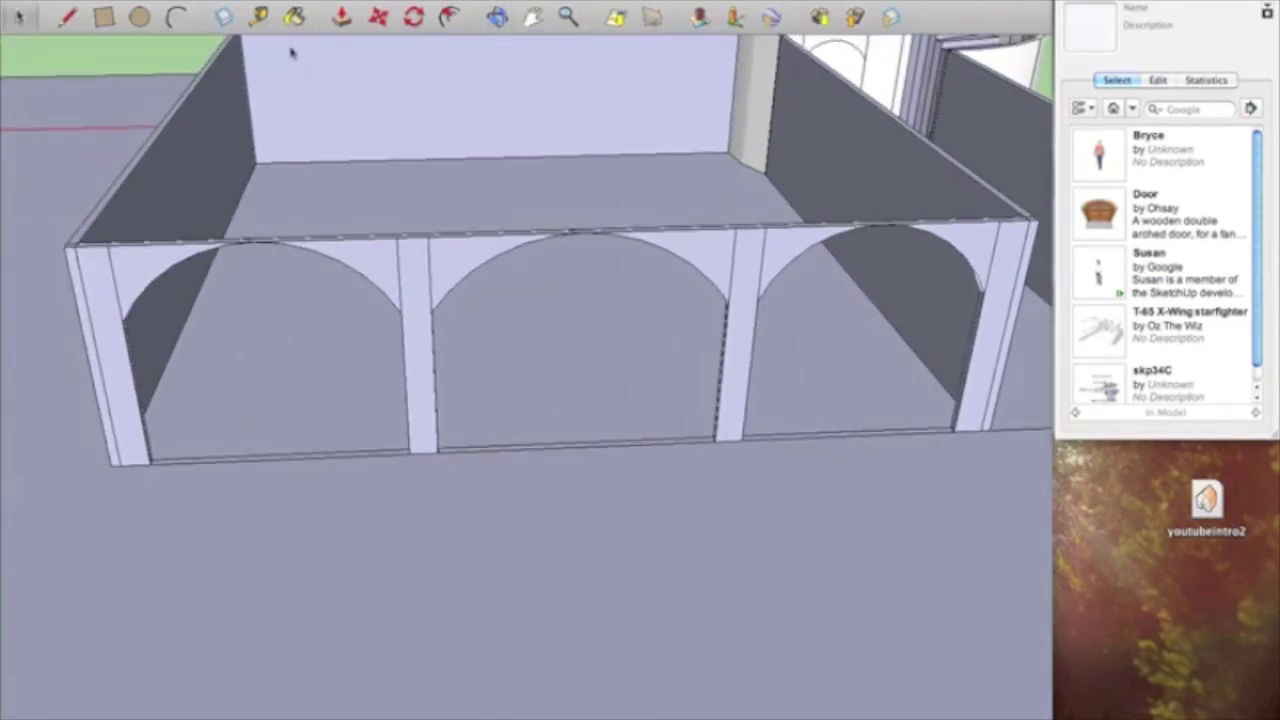
{"action": "left_click", "coordinate": [258, 20]}
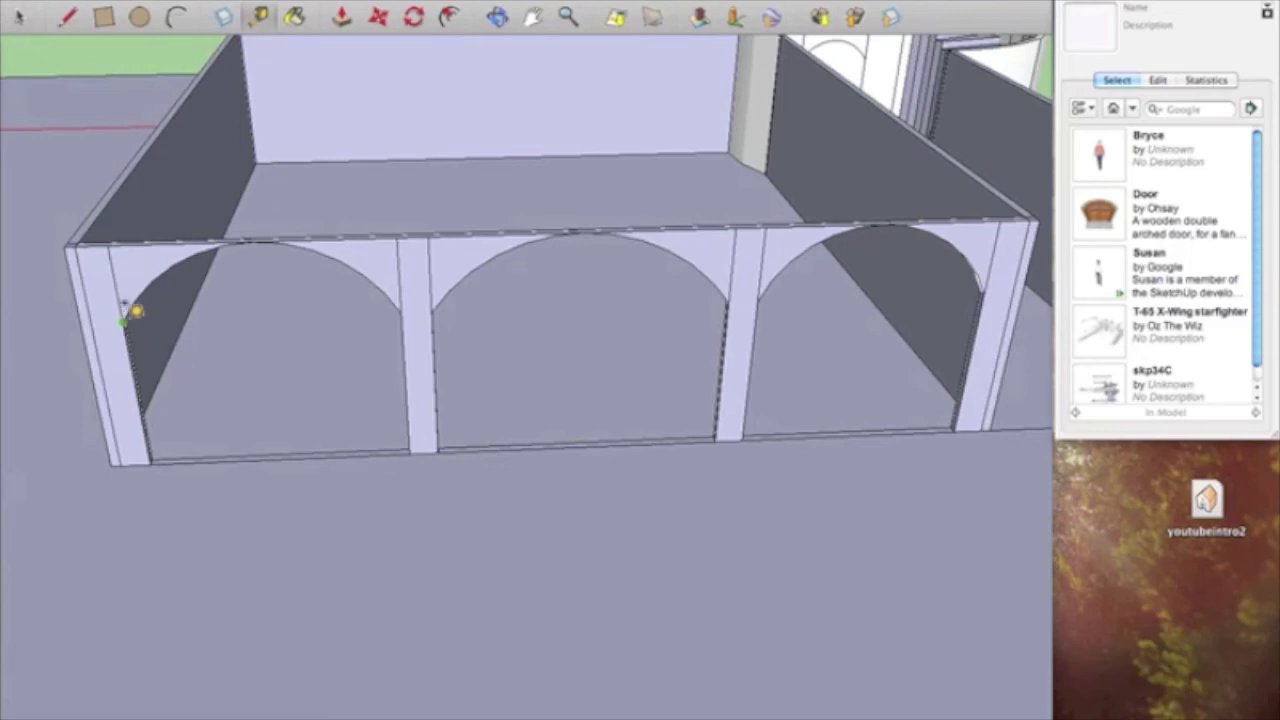
{"action": "left_click", "coordinate": [404, 300]}
{"action": "left_click", "coordinate": [431, 312]}
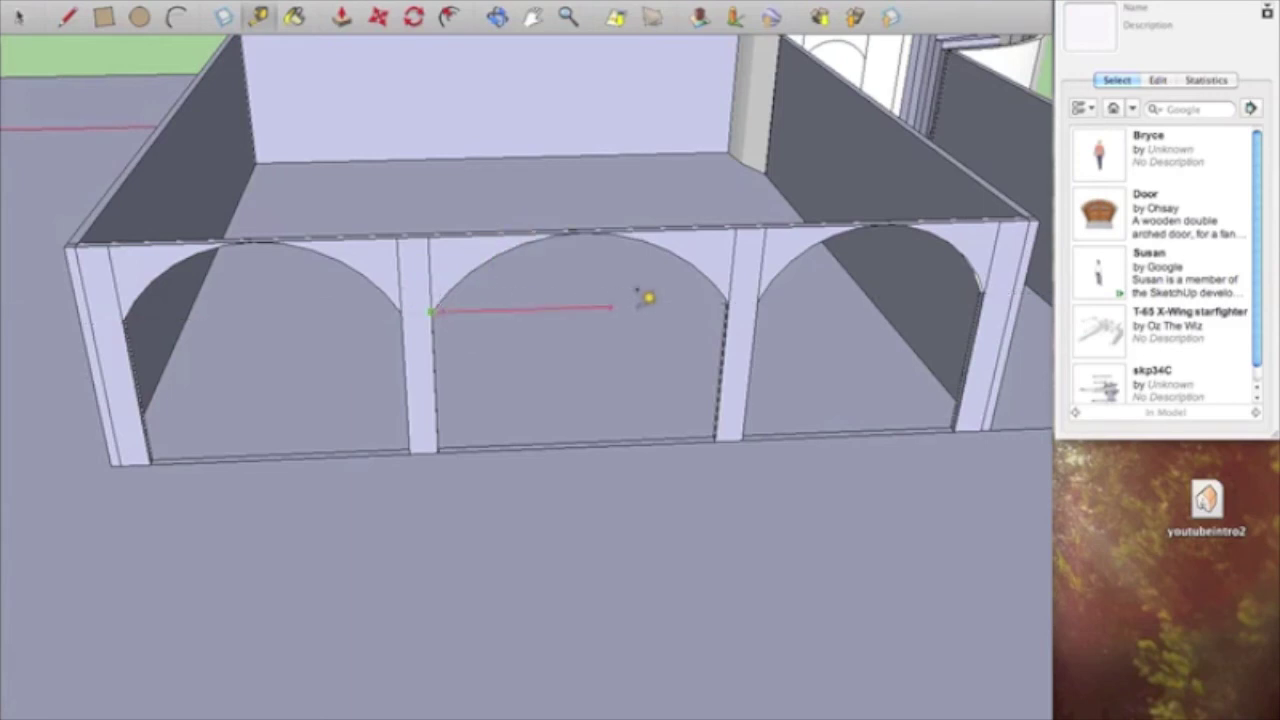
{"action": "left_click", "coordinate": [728, 303]}
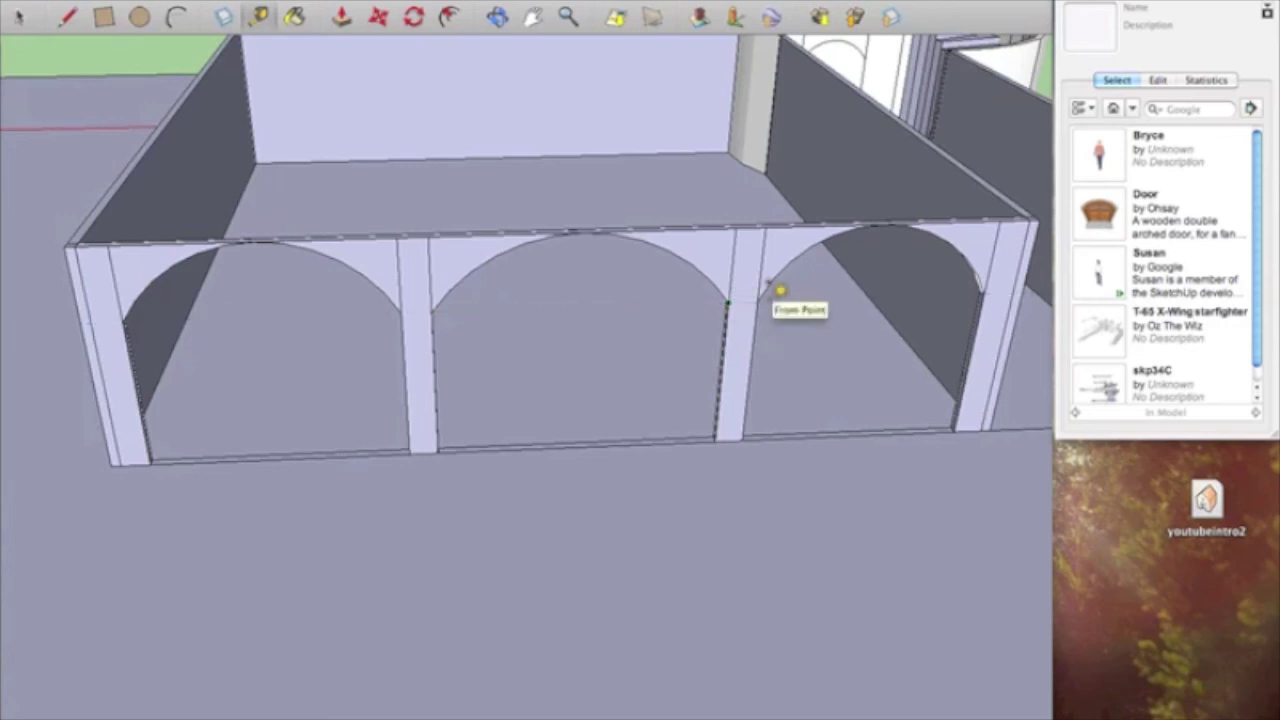
{"action": "left_click", "coordinate": [758, 298]}
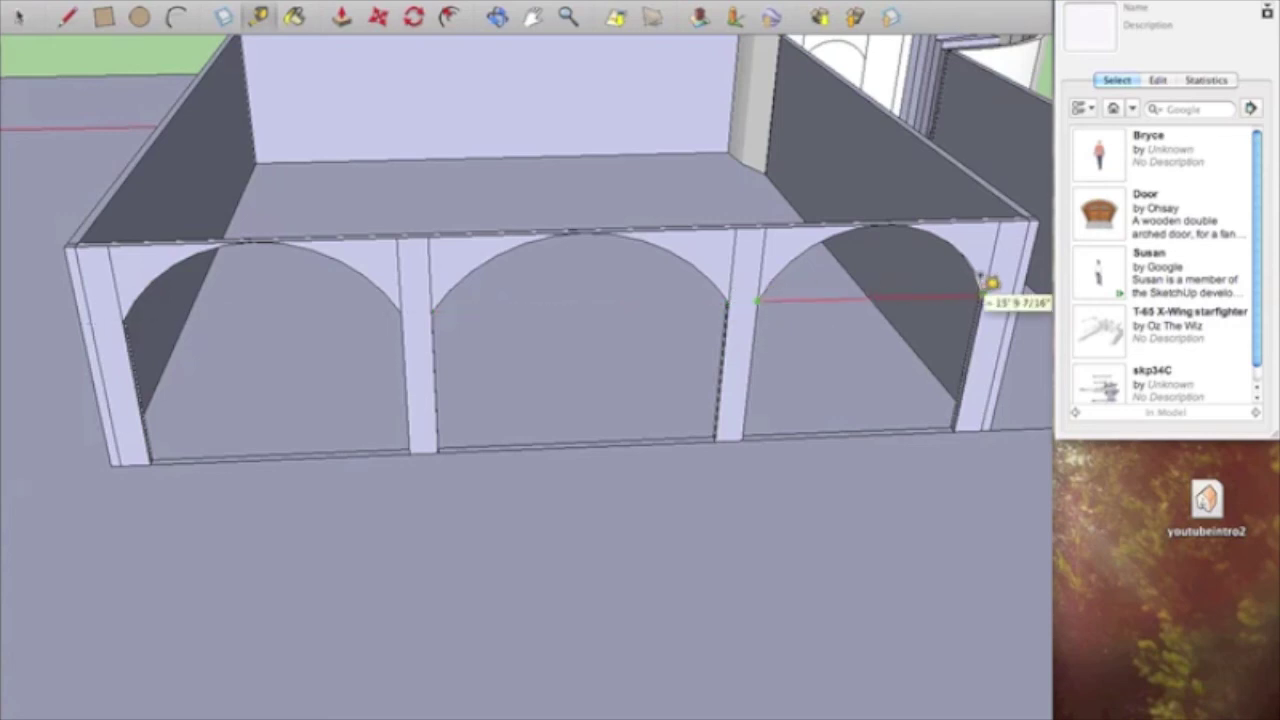
{"action": "left_click", "coordinate": [984, 285]}
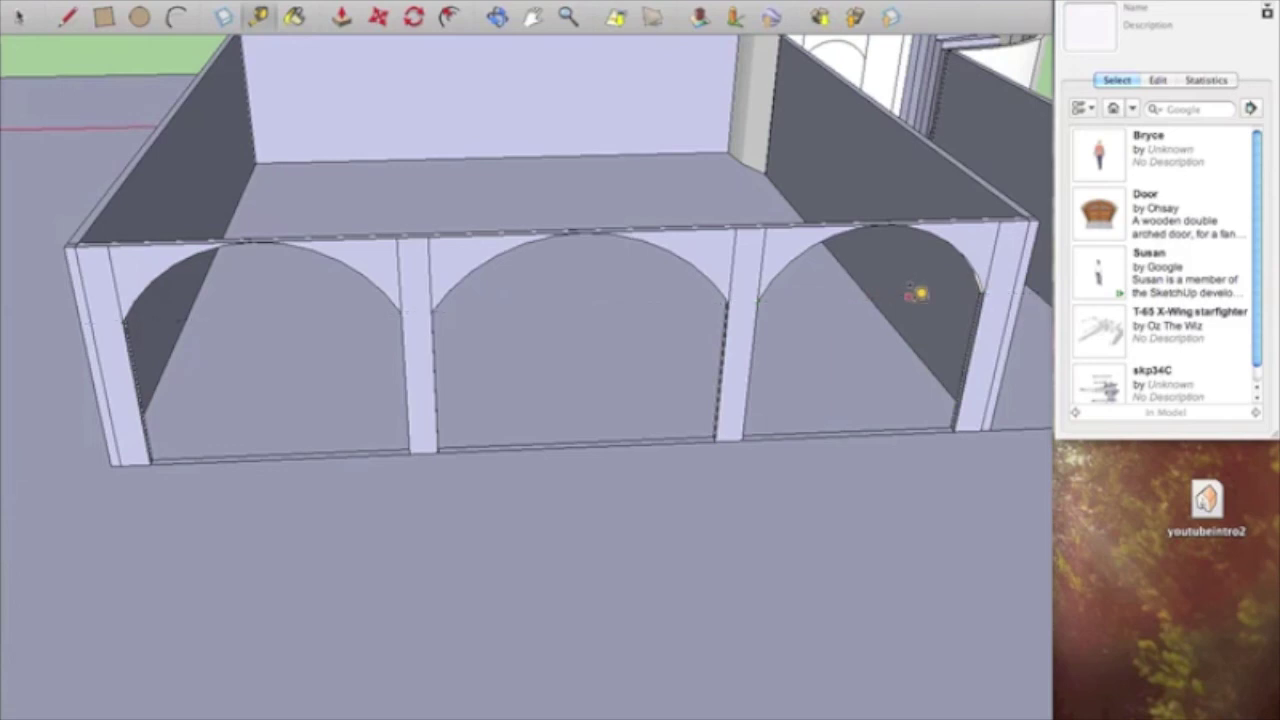
- Trace one segment of the middle arch's outer curve with the Line tool to fill the opening with a face
{"action": "middle_click_drag", "start_coordinate": [918, 292], "coordinate": [855, 340]}
{"action": "scroll", "coordinate": [571, 555], "scroll_direction": "up", "scroll_amount": 4}
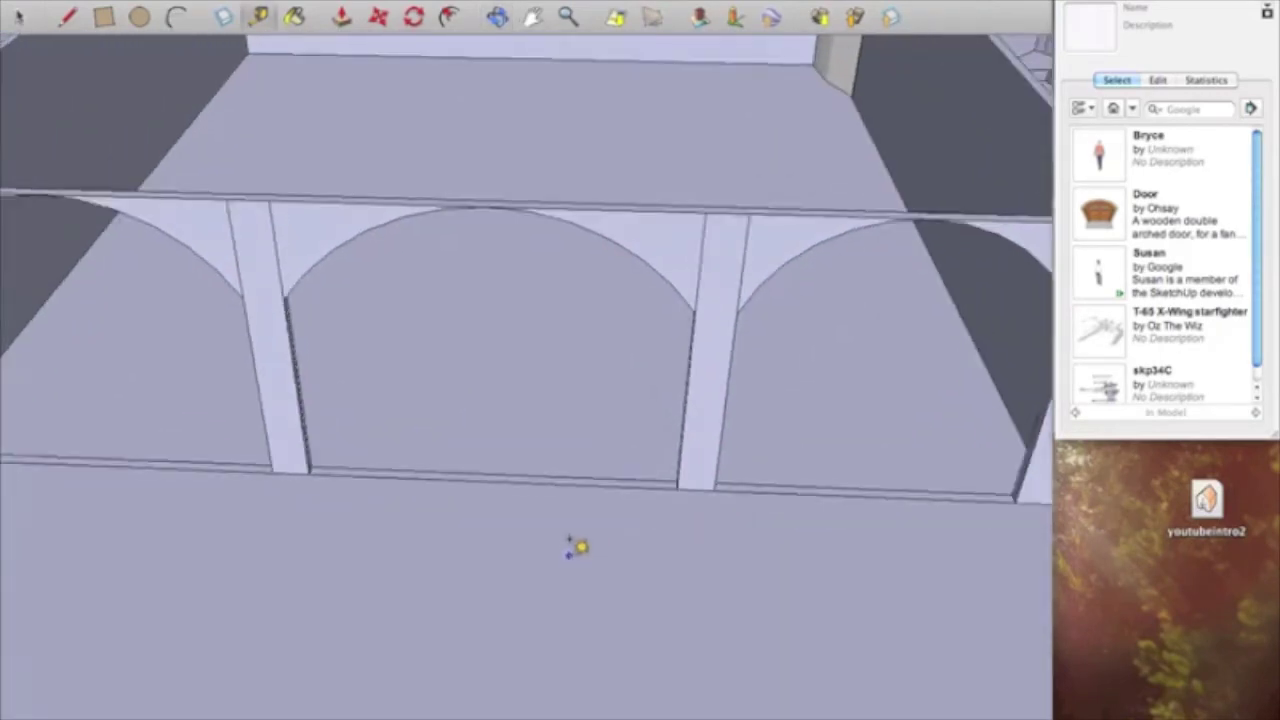
{"action": "middle_click_drag", "start_coordinate": [571, 546], "coordinate": [217, 354]}
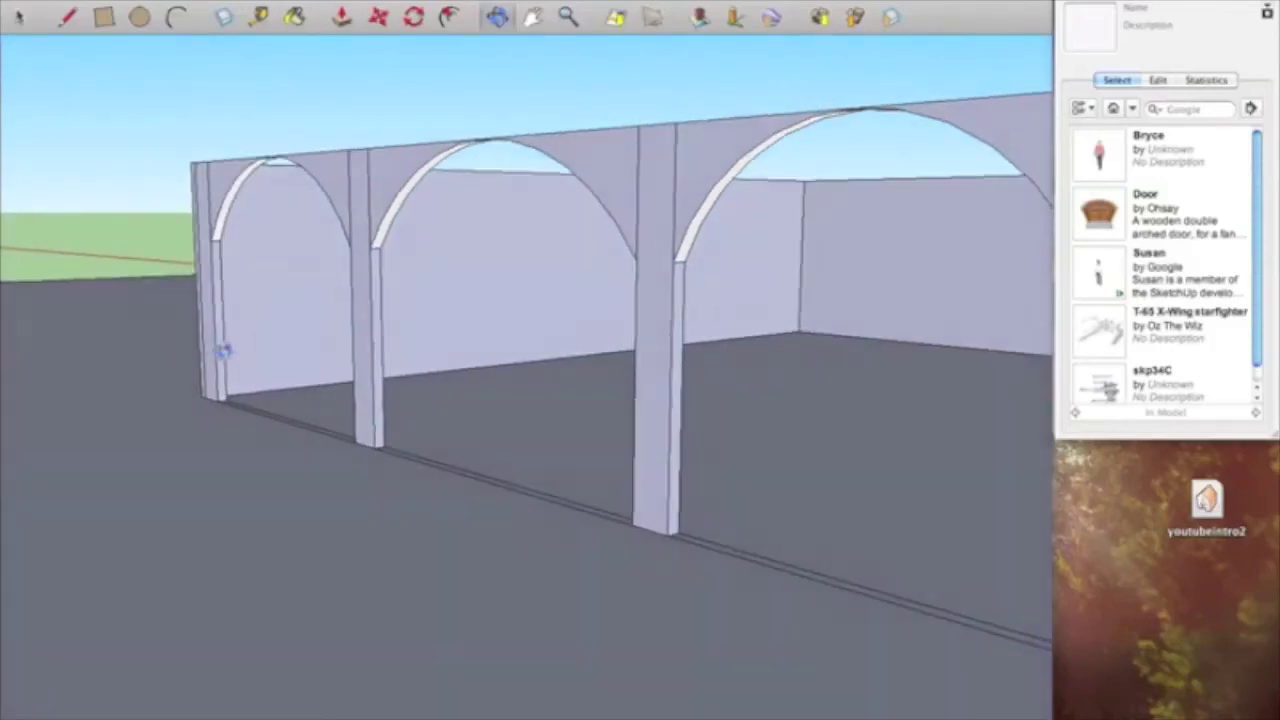
{"action": "left_click", "coordinate": [67, 18]}
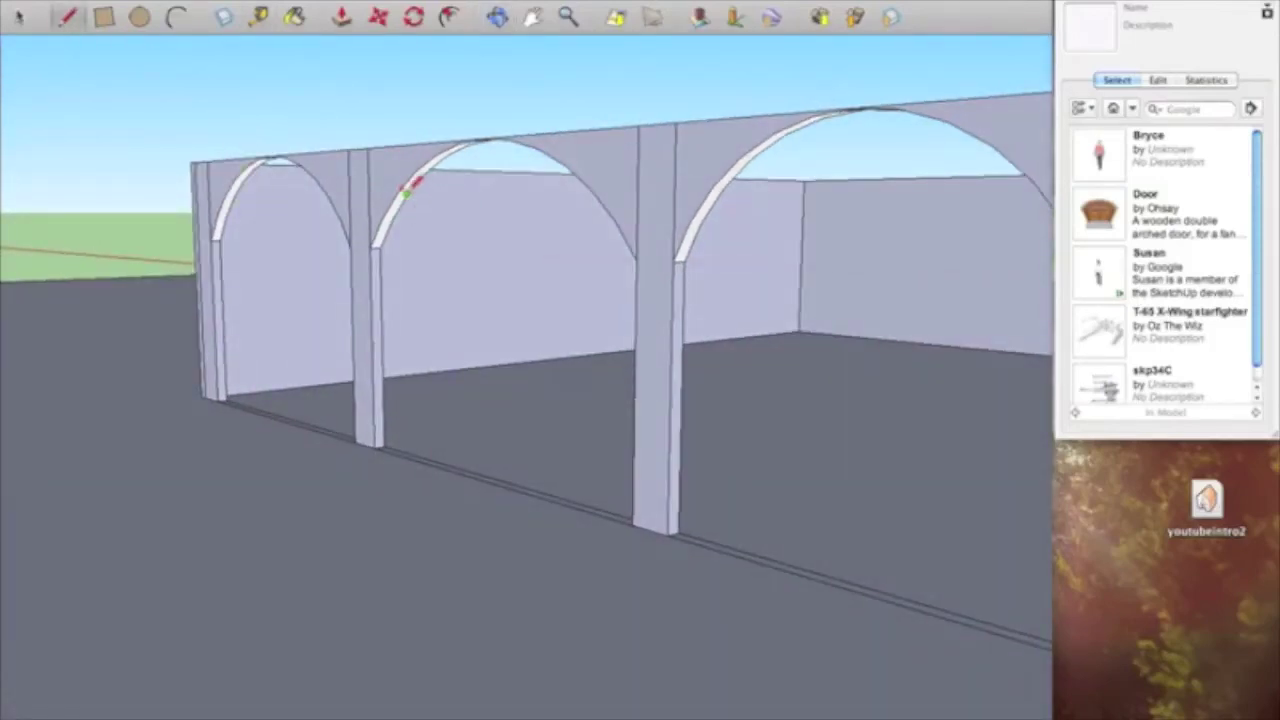
{"action": "left_click", "coordinate": [406, 194]}
{"action": "left_click", "coordinate": [425, 166]}
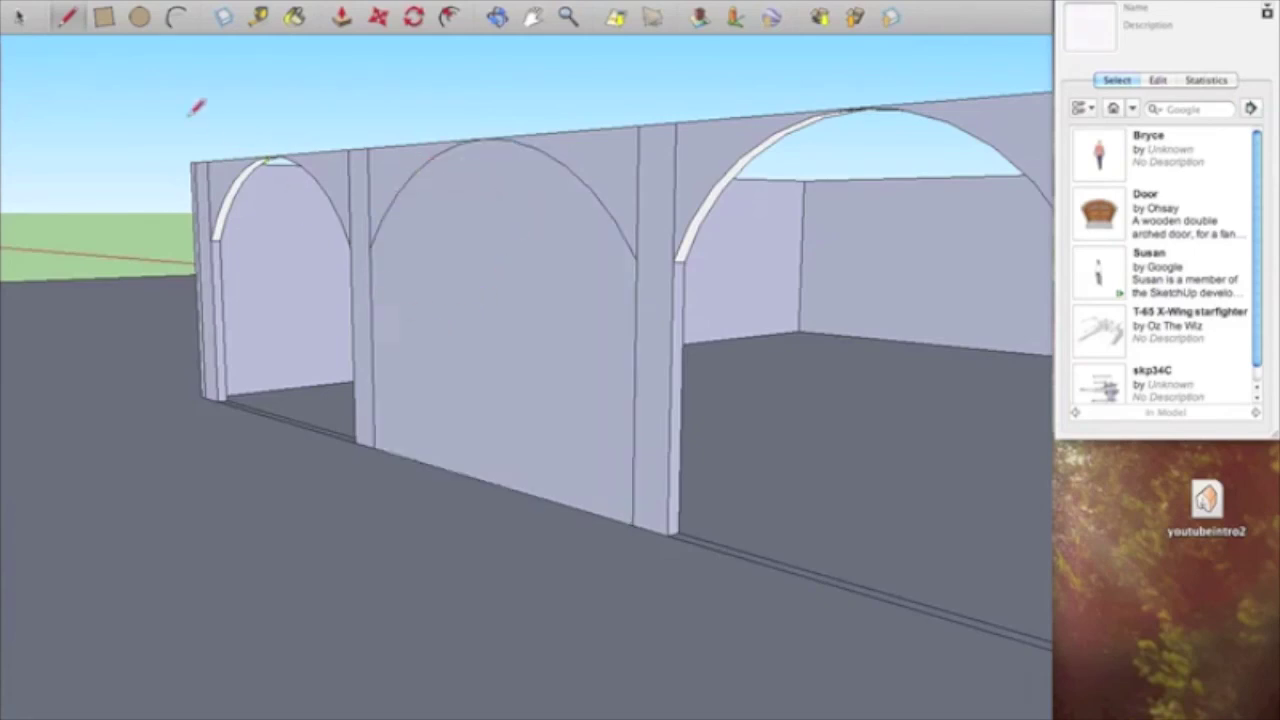
- Delete the face filling the middle arched opening
{"action": "key", "text": "space"}
{"action": "left_click", "coordinate": [522, 335]}
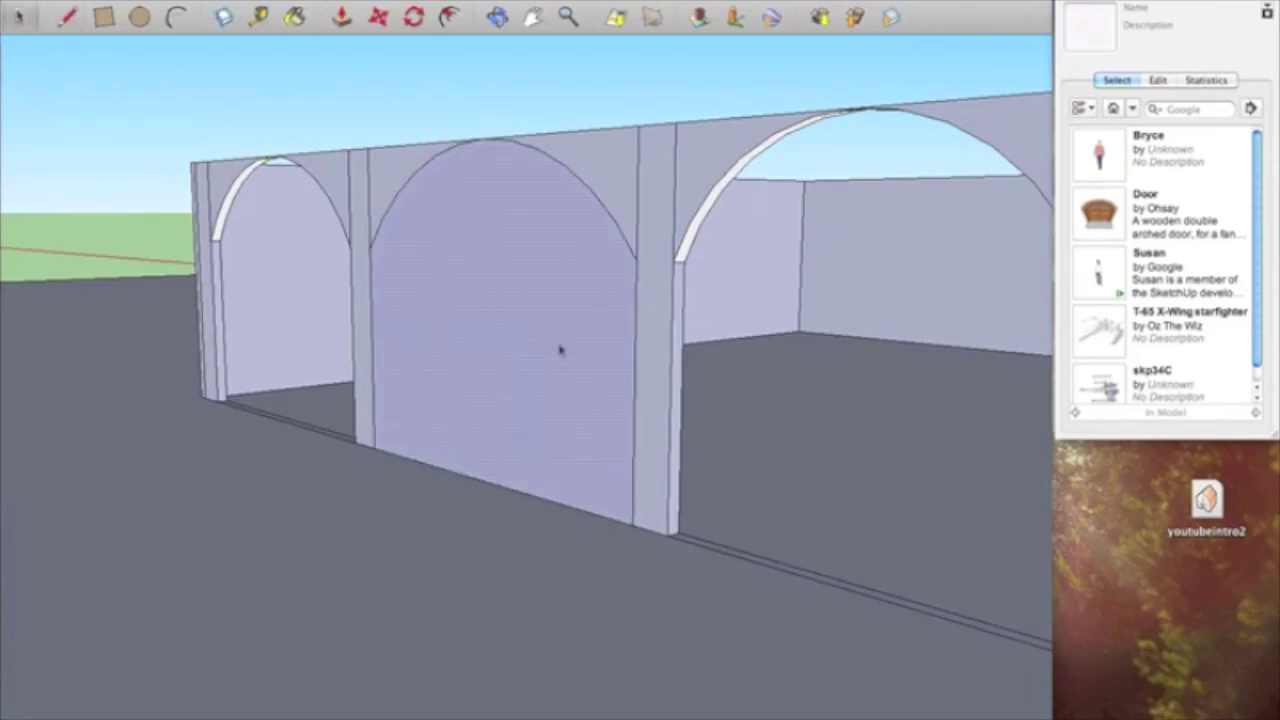
{"action": "key", "text": "Delete"}
- Examine the arched wall's pillars and the undersides of its arches from several angles, outside and inside the room
{"action": "middle_click_drag", "start_coordinate": [551, 349], "coordinate": [477, 277]}
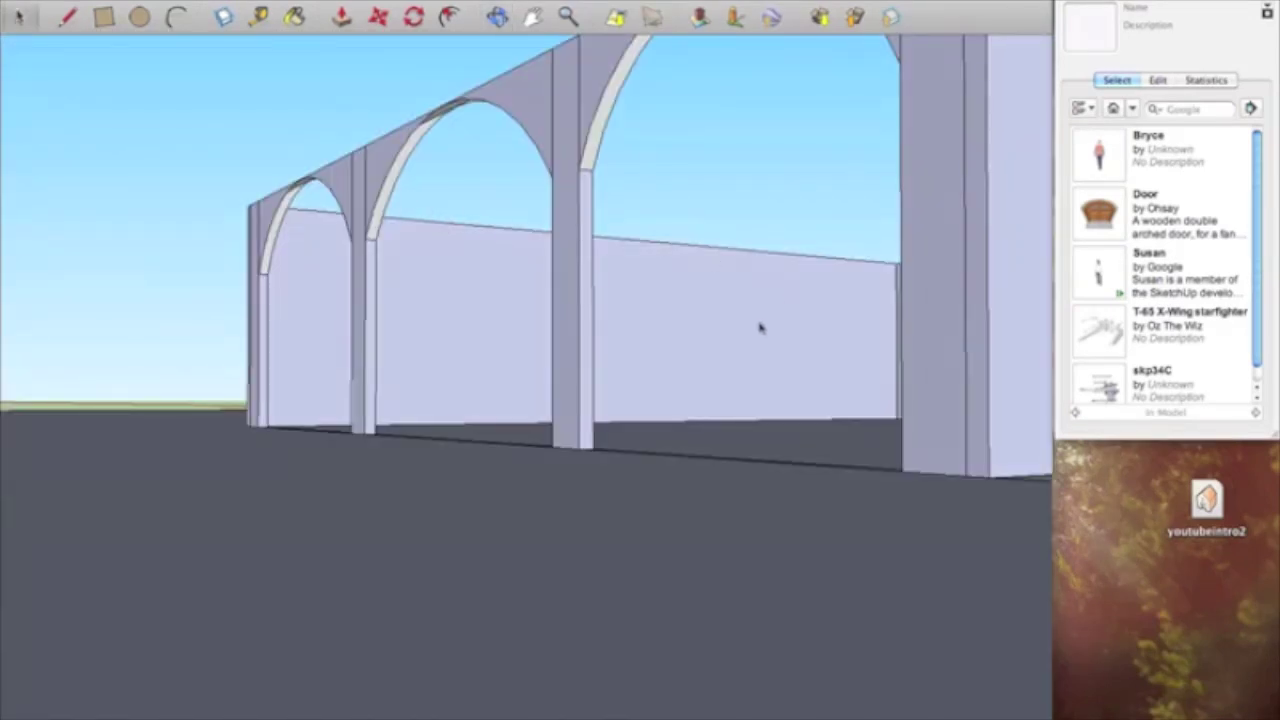
{"action": "middle_click_drag", "start_coordinate": [760, 328], "coordinate": [1276, 400]}
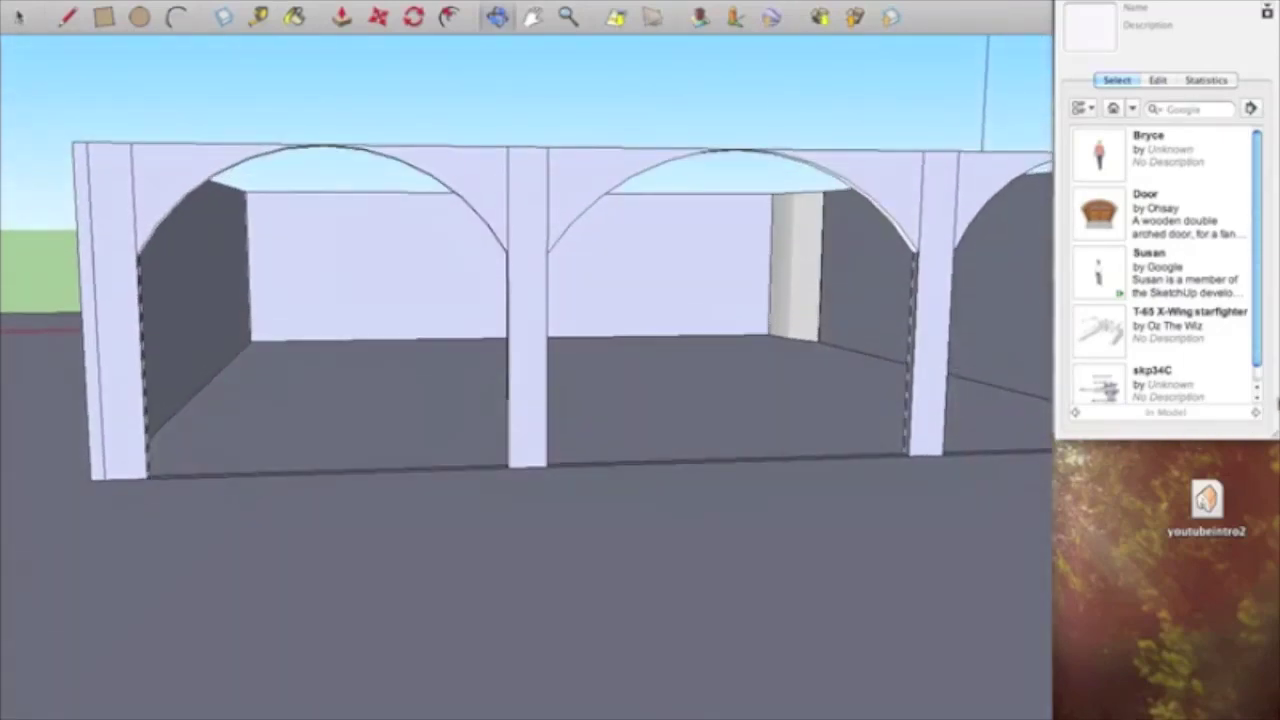
{"action": "middle_click_drag", "start_coordinate": [320, 434], "coordinate": [636, 425]}
{"action": "scroll", "coordinate": [846, 294], "scroll_direction": "up", "scroll_amount": 10}
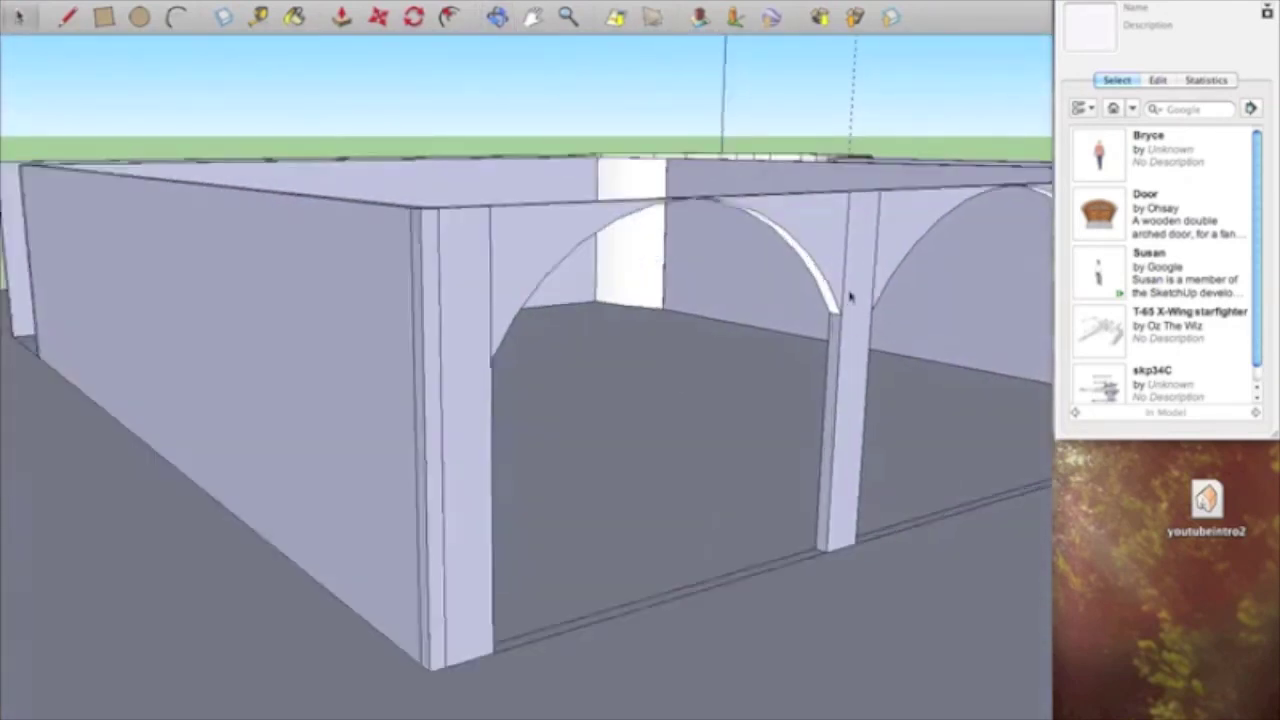
{"action": "middle_click_drag", "start_coordinate": [836, 292], "coordinate": [1261, 178]}
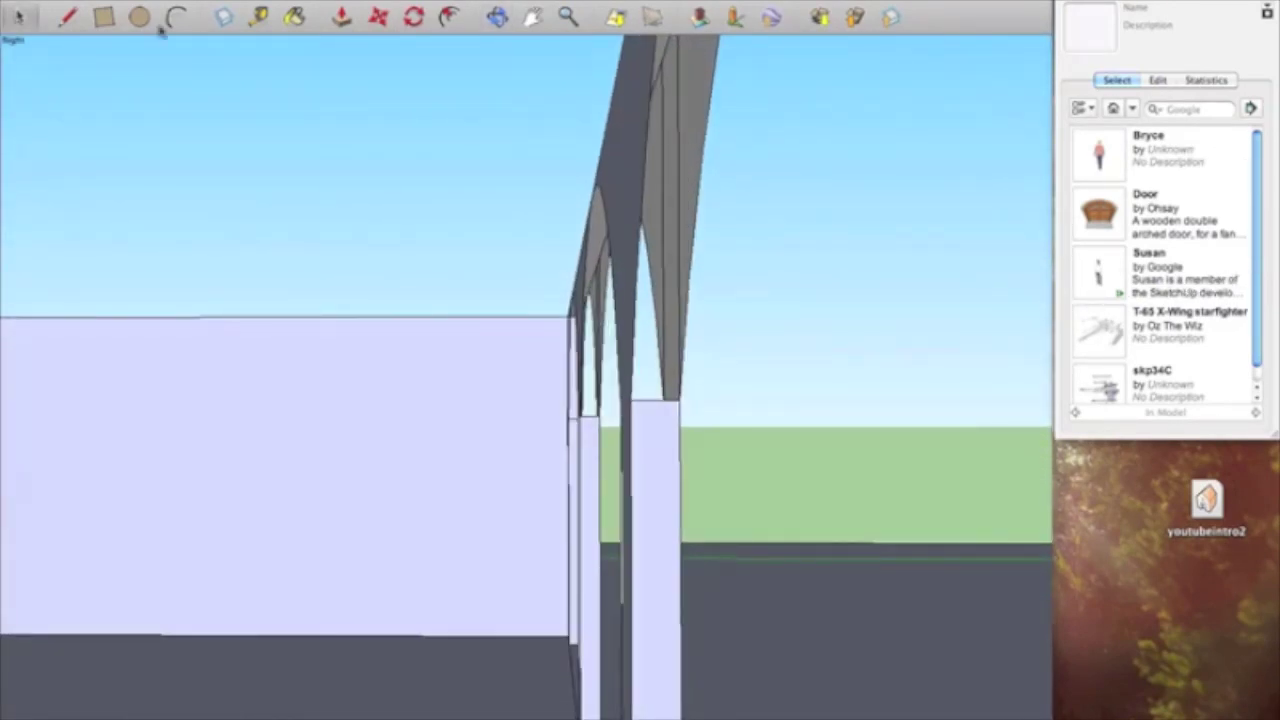
{"action": "left_click", "coordinate": [106, 24]}
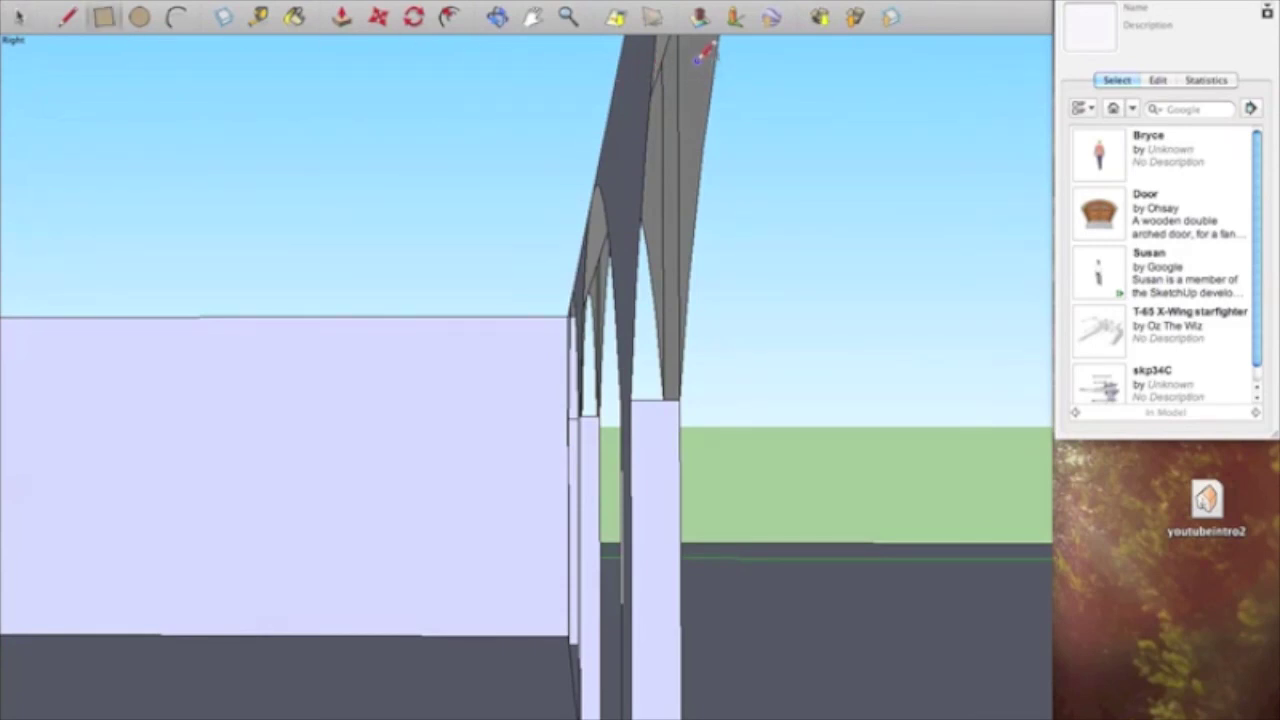
{"action": "mouse_move", "coordinate": [700, 67]}
{"action": "middle_mouse_down"}
{"action": "mouse_move", "coordinate": [697, 40]}
{"action": "mouse_move", "coordinate": [690, 113]}
{"action": "mouse_move", "coordinate": [685, 65]}
{"action": "middle_mouse_up"}
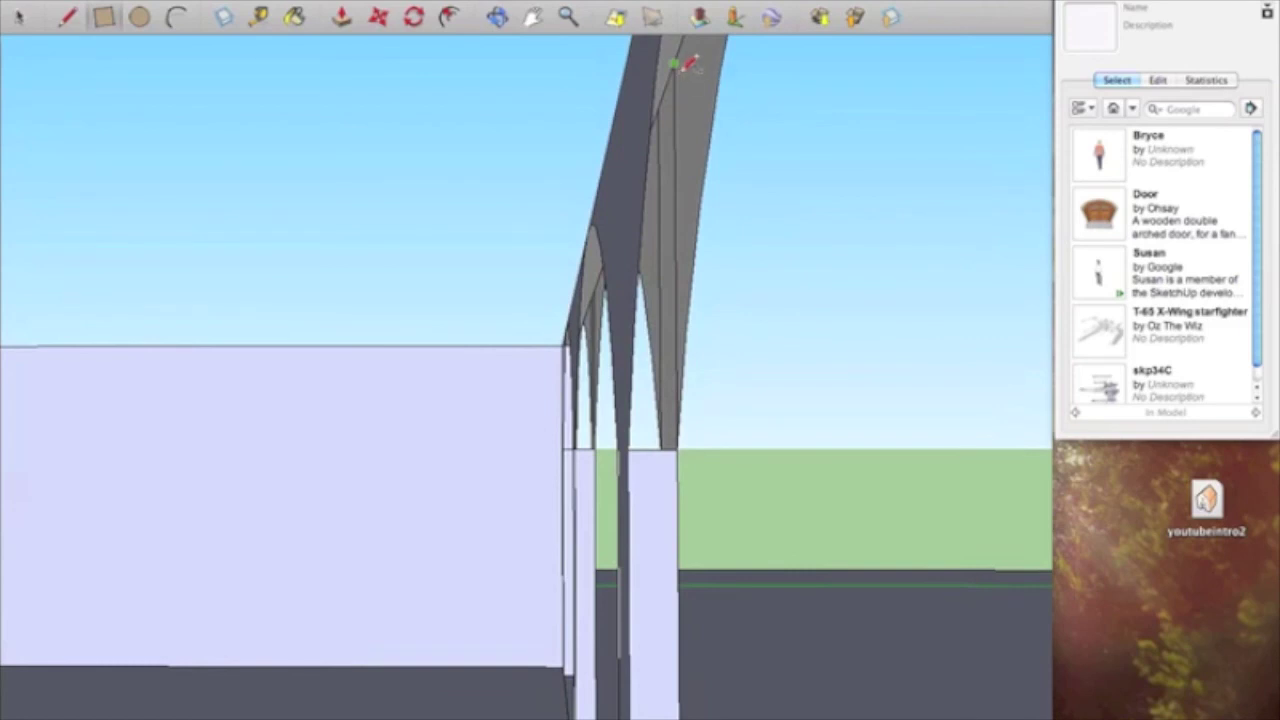
{"action": "middle_click_drag", "start_coordinate": [666, 229], "coordinate": [573, 380]}
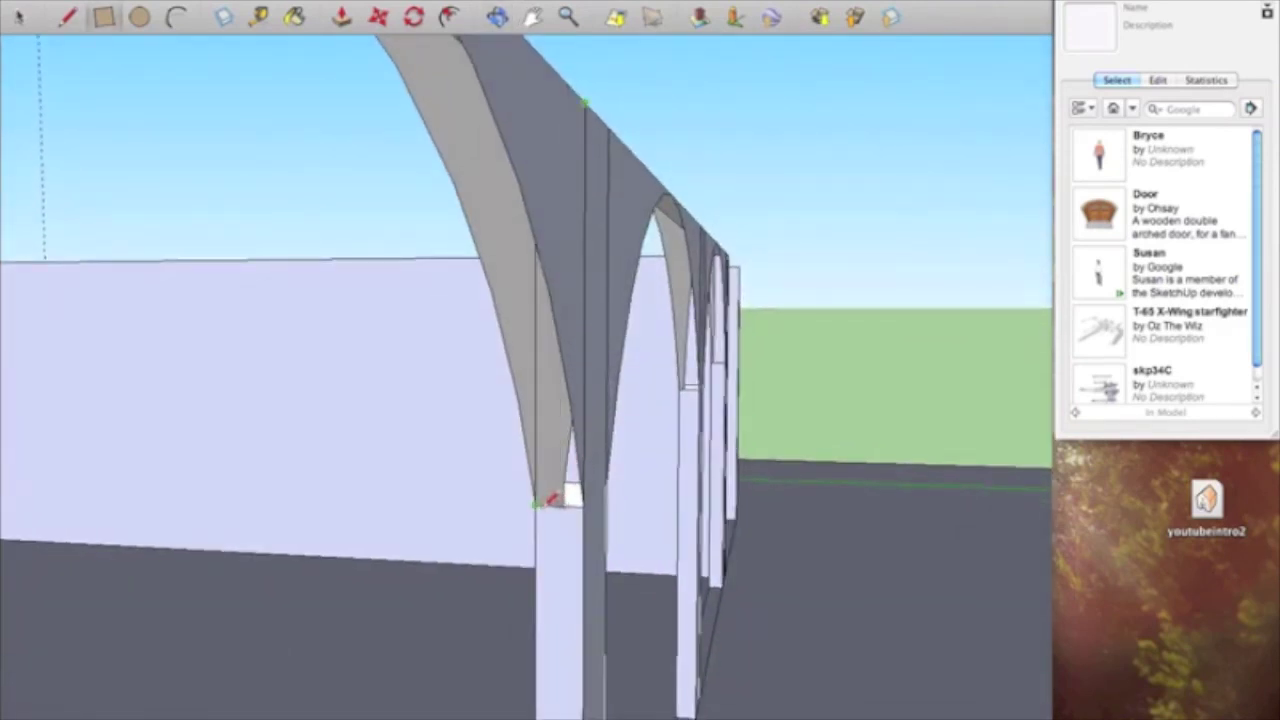
{"action": "middle_click_drag", "start_coordinate": [551, 334], "coordinate": [509, 349]}
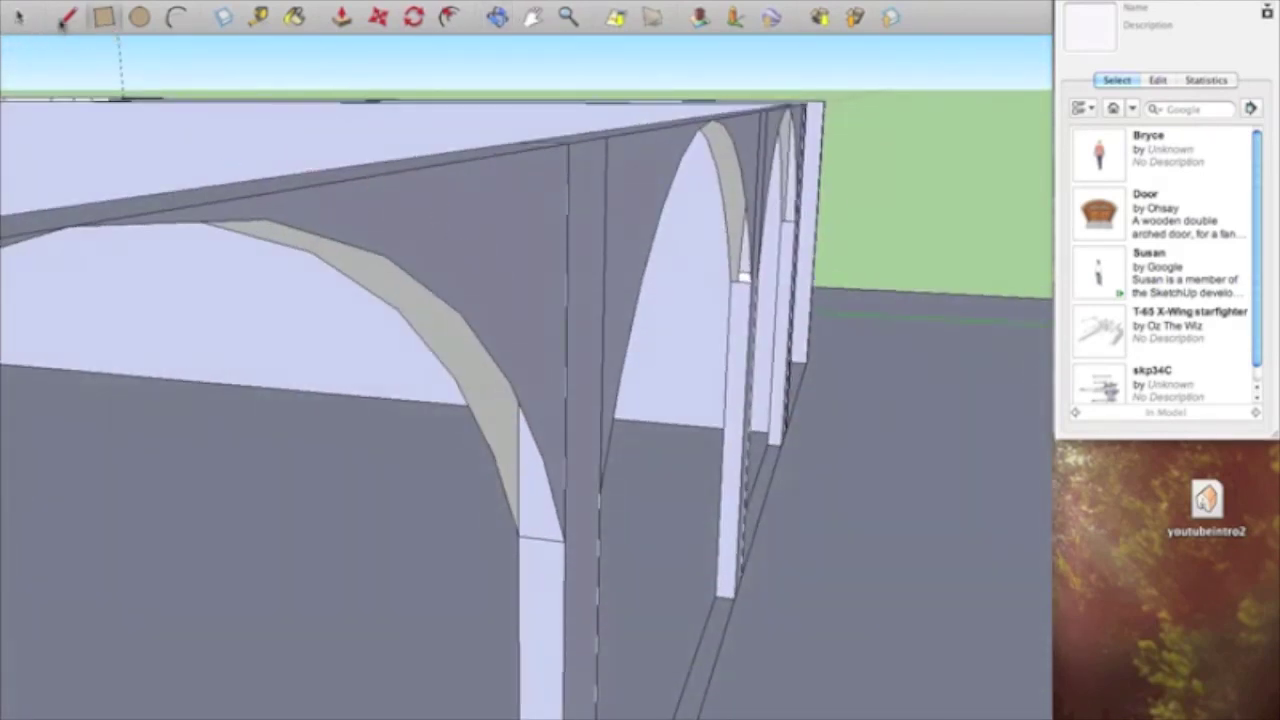
- Draw a zigzag of connected lines across the underside of the arch above its pillar, joining the front and back curves
{"action": "left_click", "coordinate": [67, 17]}
{"action": "left_click", "coordinate": [460, 312]}
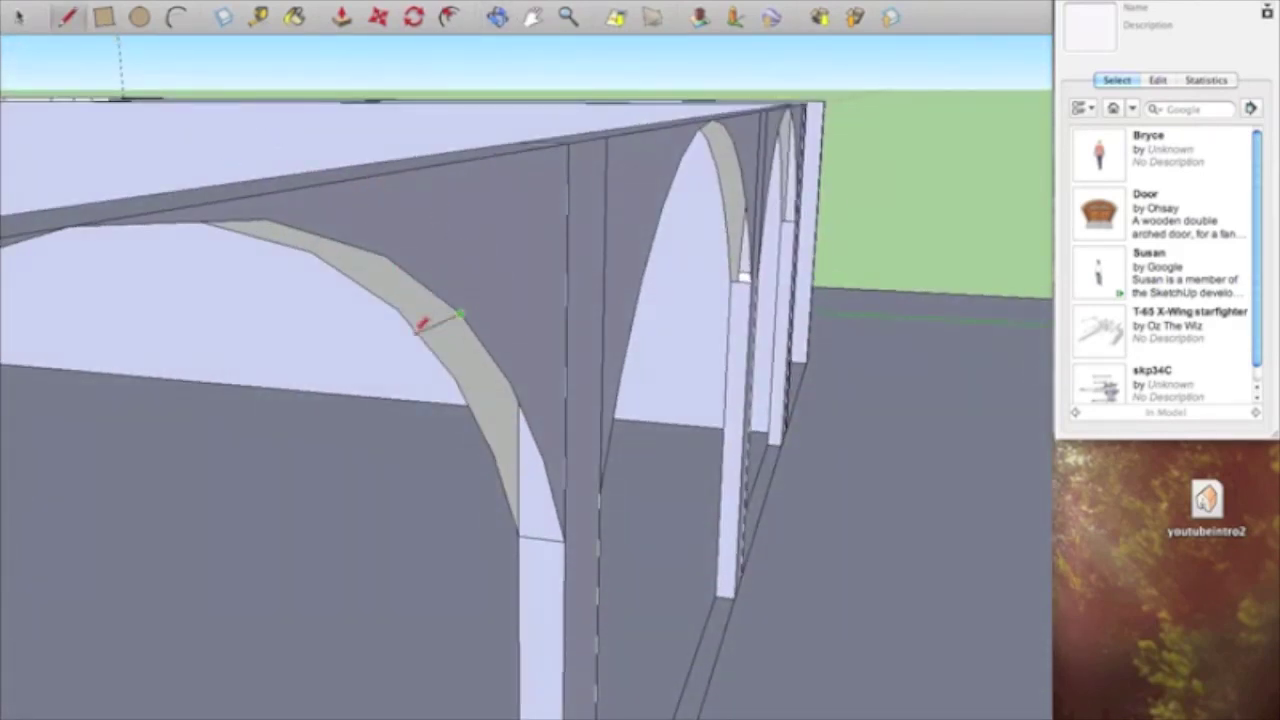
{"action": "left_click", "coordinate": [398, 310]}
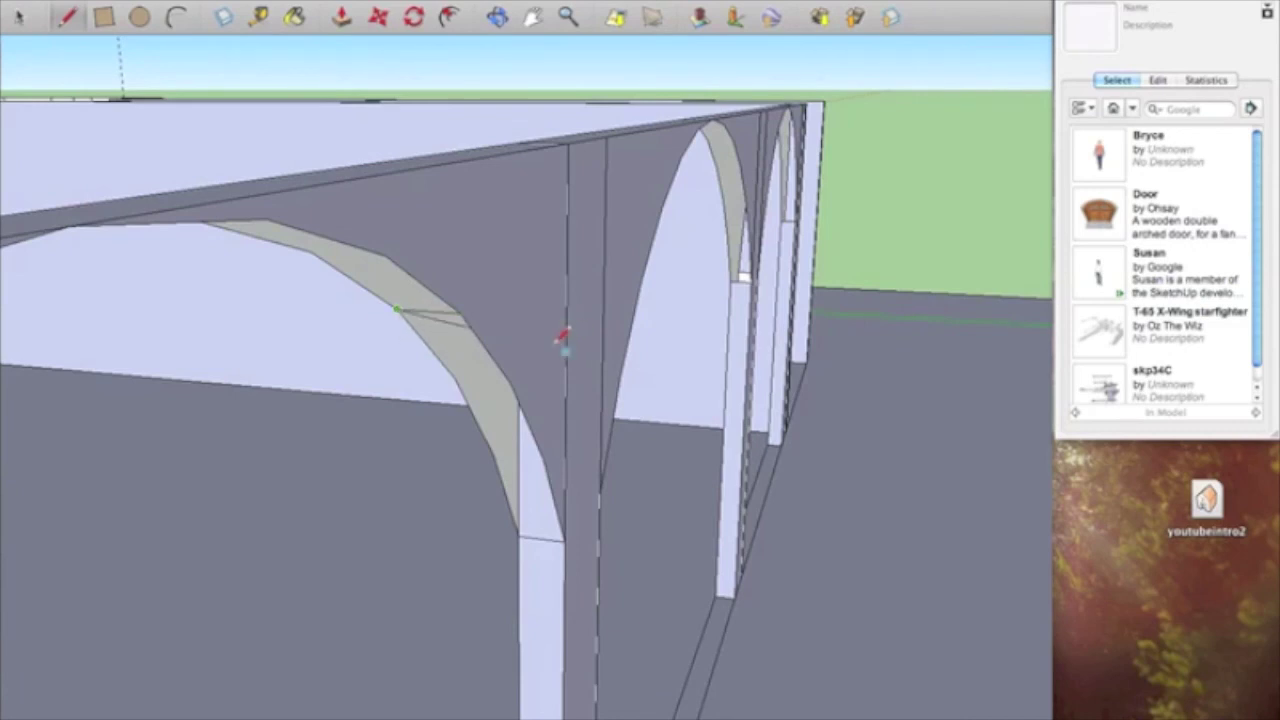
{"action": "left_click", "coordinate": [523, 416]}
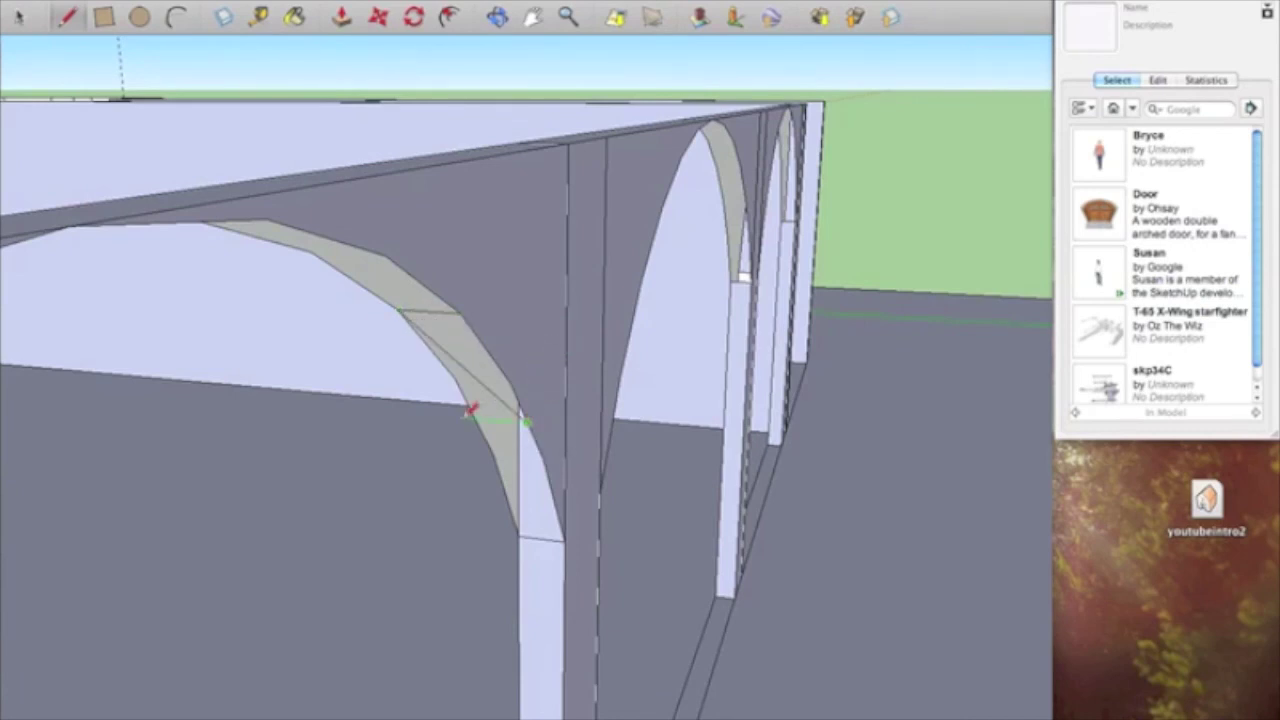
{"action": "left_click", "coordinate": [476, 418]}
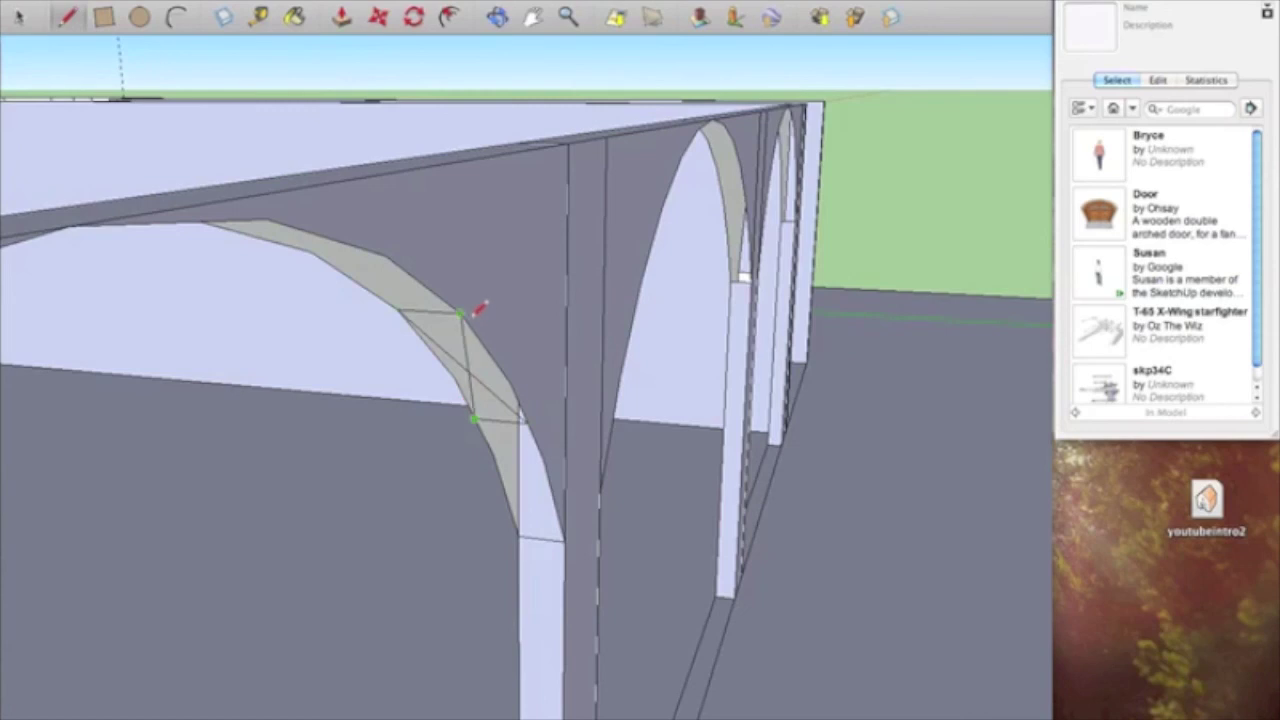
{"action": "left_click", "coordinate": [462, 313]}
{"action": "mouse_move", "coordinate": [640, 366]}
{"action": "middle_mouse_down"}
{"action": "mouse_move", "coordinate": [609, 351]}
{"action": "mouse_move", "coordinate": [714, 291]}
{"action": "mouse_move", "coordinate": [871, 293]}
{"action": "mouse_move", "coordinate": [766, 349]}
{"action": "mouse_move", "coordinate": [773, 326]}
{"action": "middle_mouse_up"}
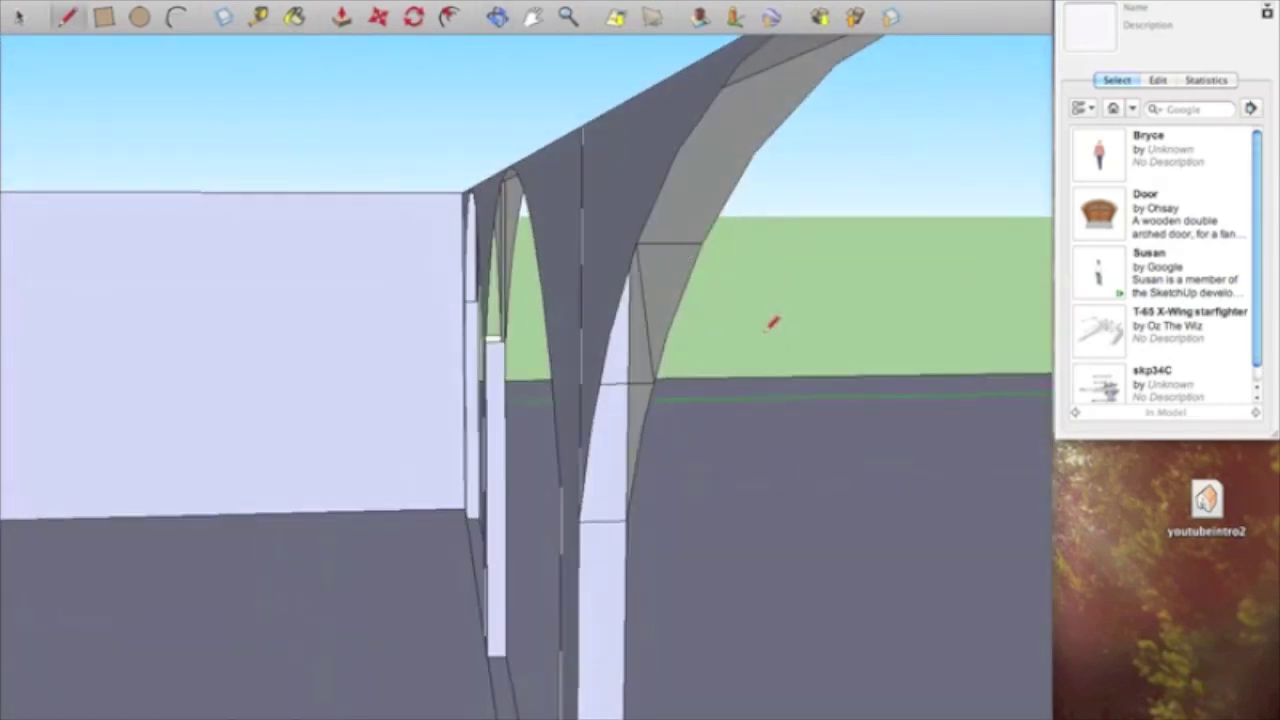
{"action": "mouse_move", "coordinate": [777, 320]}
{"action": "middle_mouse_down"}
{"action": "mouse_move", "coordinate": [760, 340]}
{"action": "mouse_move", "coordinate": [343, 409]}
{"action": "mouse_move", "coordinate": [554, 405]}
{"action": "mouse_move", "coordinate": [723, 371]}
{"action": "mouse_move", "coordinate": [203, 429]}
{"action": "mouse_move", "coordinate": [265, 437]}
{"action": "middle_mouse_up"}
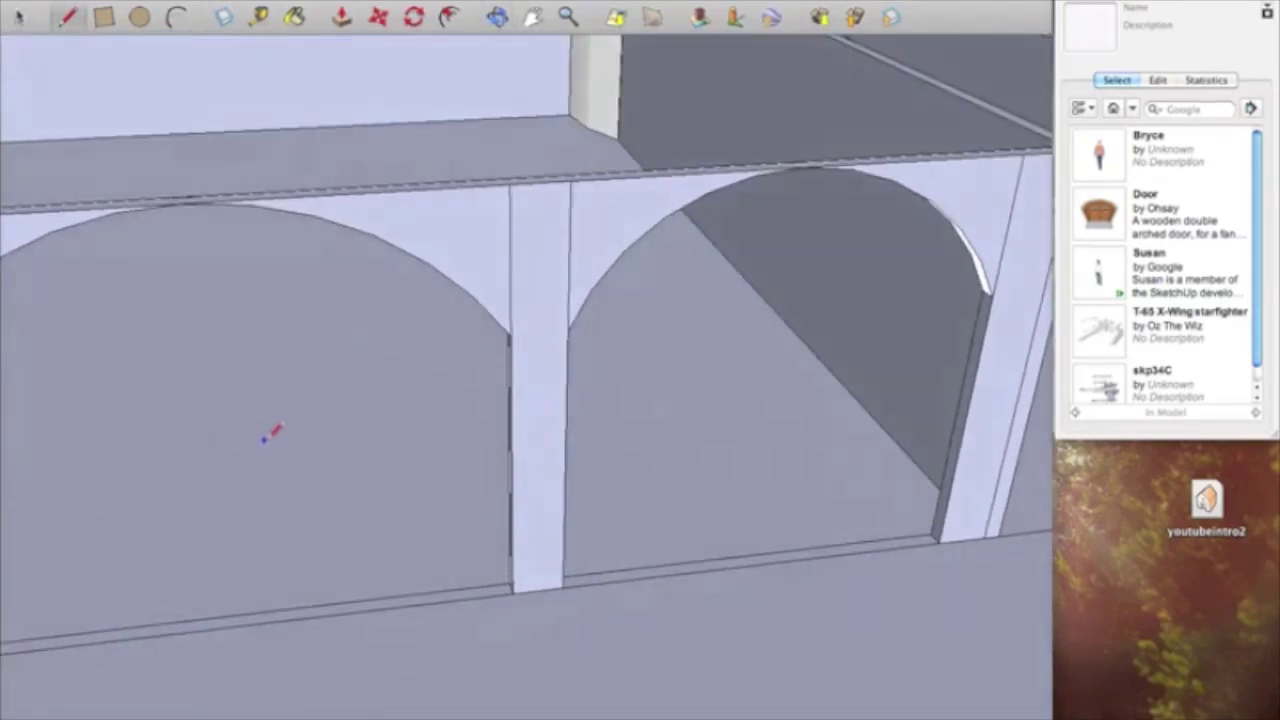
{"action": "scroll", "coordinate": [62, 342], "scroll_direction": "down", "scroll_amount": 5}
{"action": "mouse_move", "coordinate": [78, 340]}
{"action": "middle_mouse_down"}
{"action": "mouse_move", "coordinate": [75, 354]}
{"action": "mouse_move", "coordinate": [23, 366]}
{"action": "mouse_move", "coordinate": [391, 471]}
{"action": "mouse_move", "coordinate": [289, 491]}
{"action": "mouse_move", "coordinate": [390, 320]}
{"action": "mouse_move", "coordinate": [623, 363]}
{"action": "mouse_move", "coordinate": [540, 370]}
{"action": "mouse_move", "coordinate": [539, 354]}
{"action": "middle_mouse_up"}
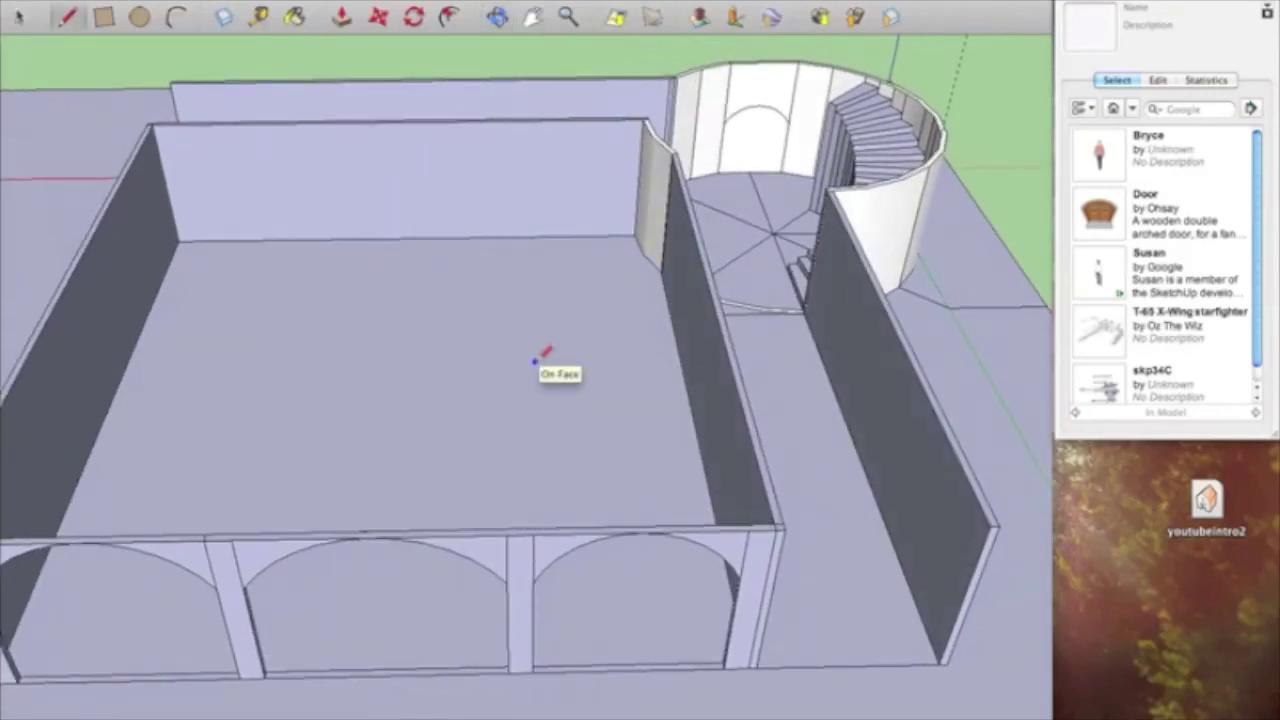